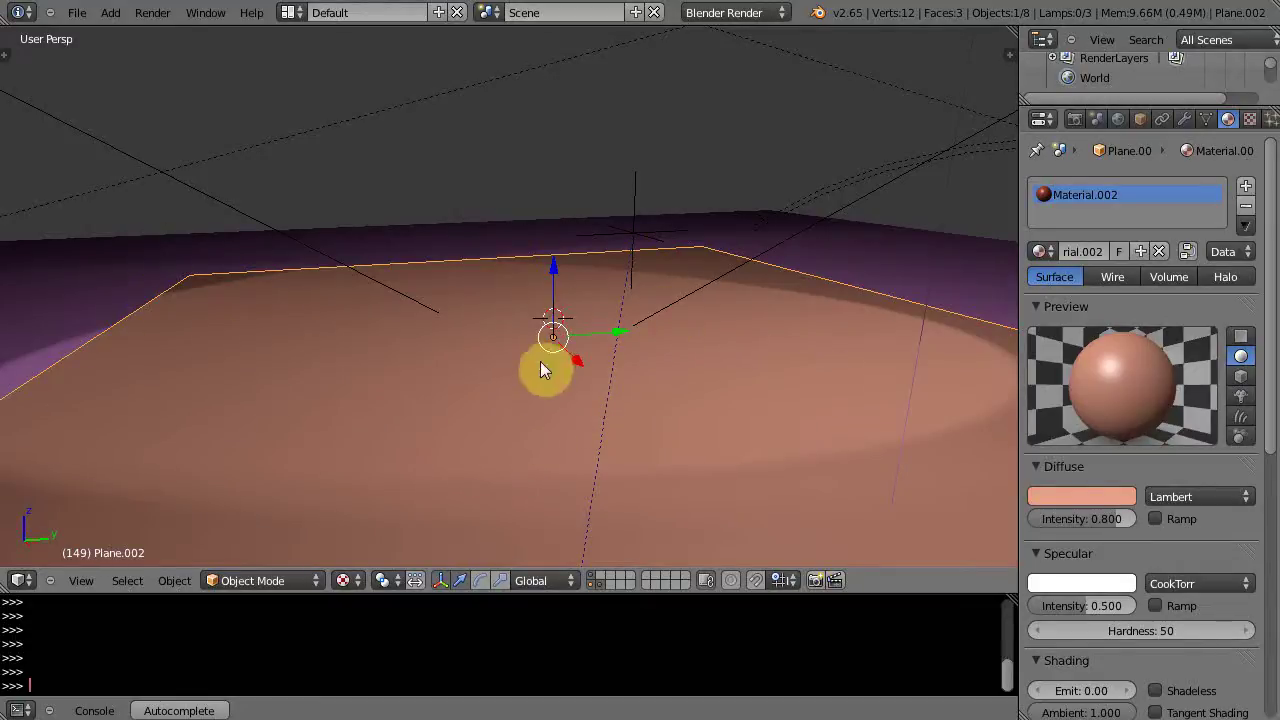
click(779, 13)
middle_drag(528, 428, 522, 430)
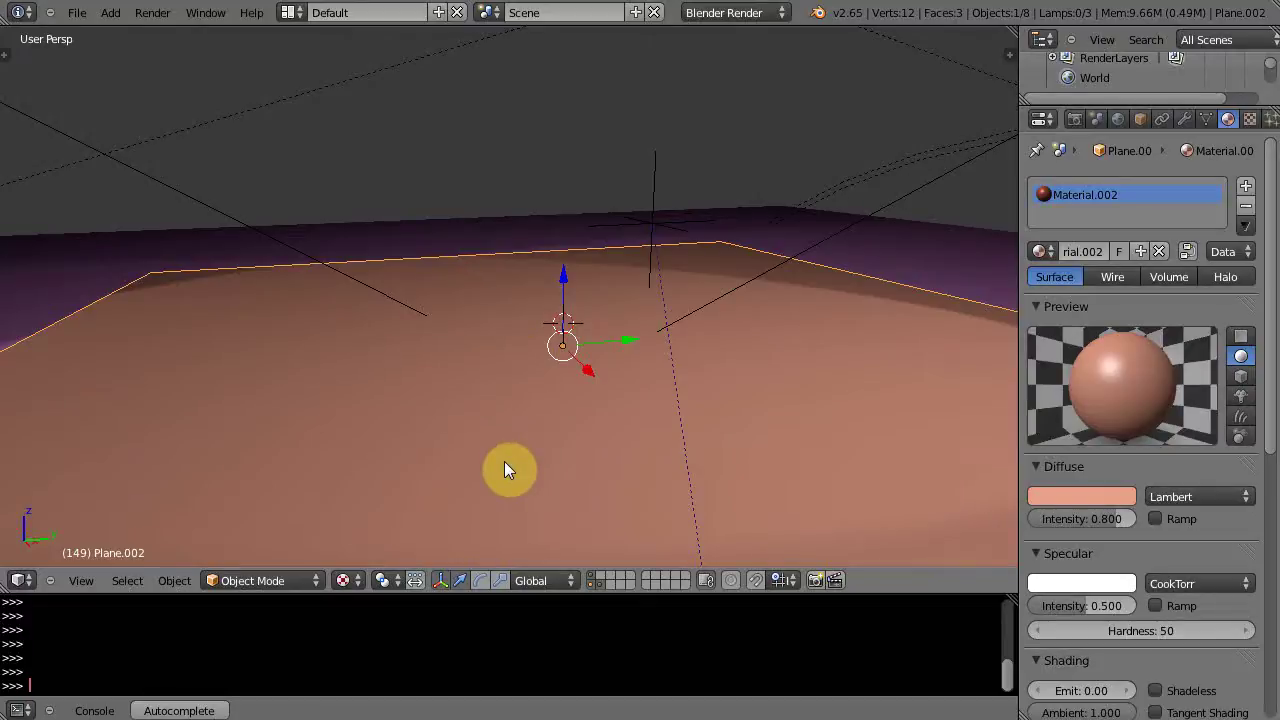
middle_drag(504, 461, 607, 429)
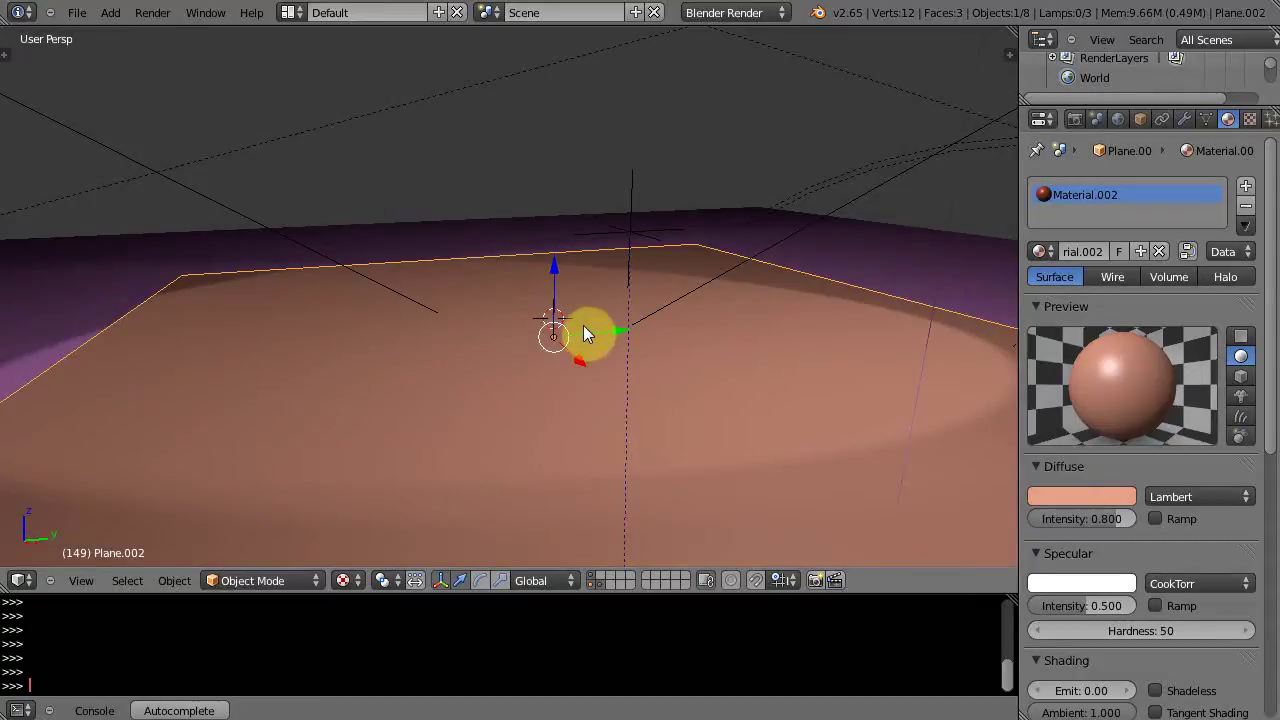
Enter Edit Mode on the brown plane and subdivide its whole mesh five times.
key(Tab)
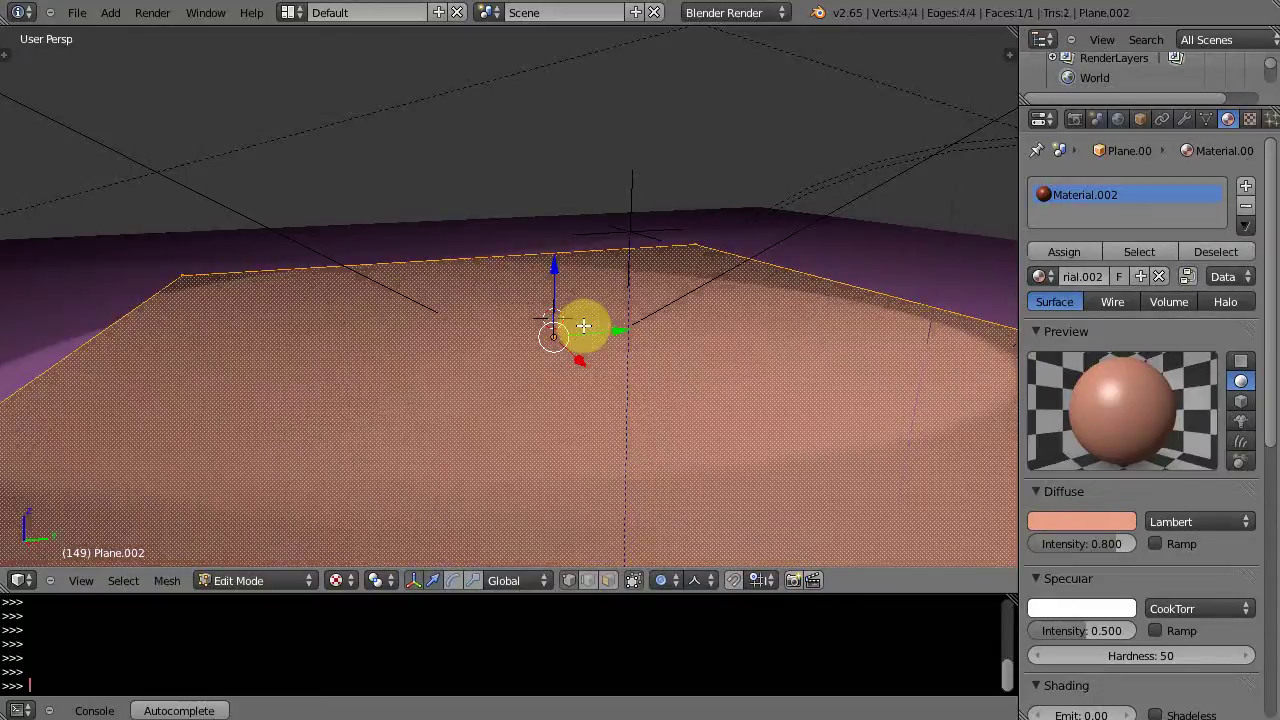
key(w)
click(583, 325)
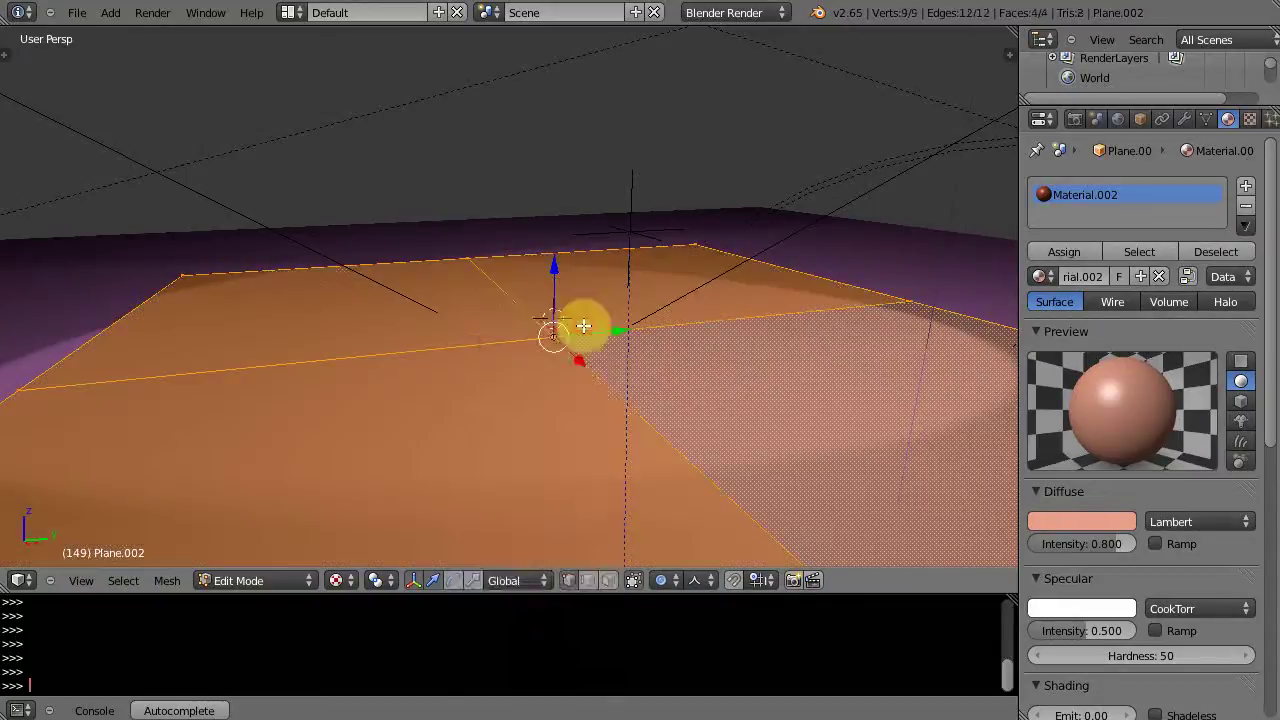
key(w)
click(583, 325)
key(w)
click(583, 325)
key(w)
click(583, 325)
key(w)
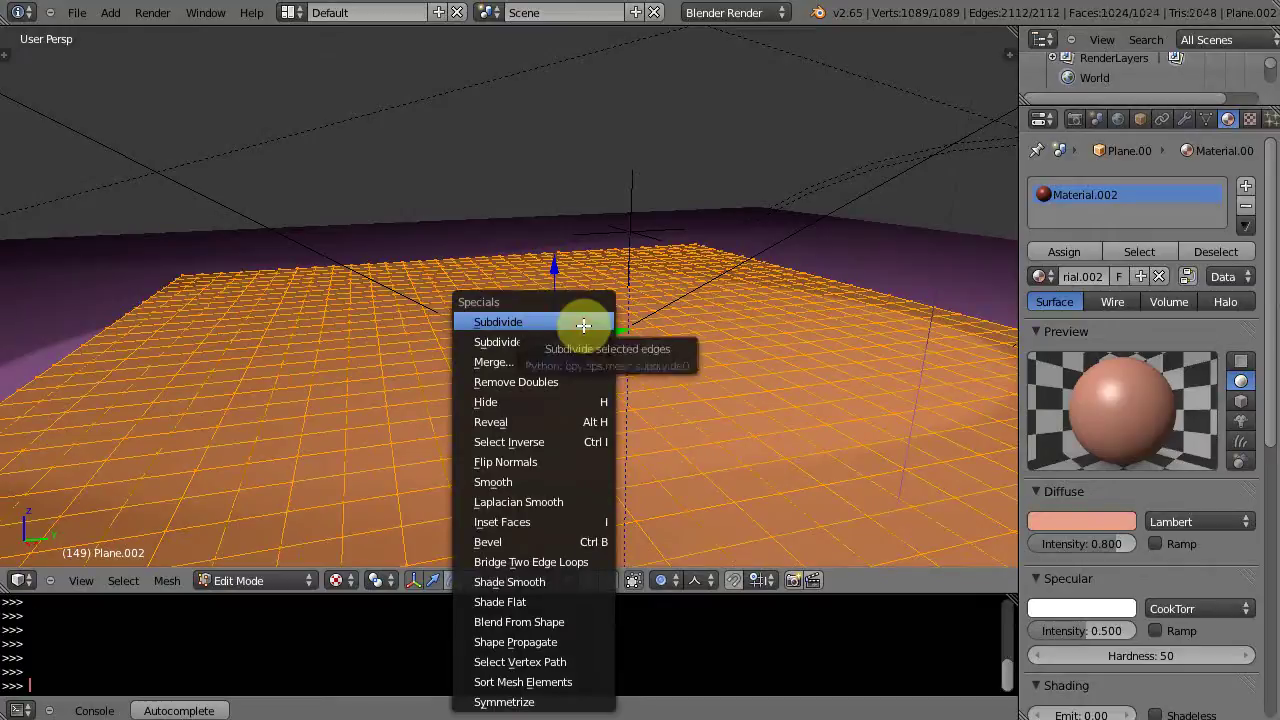
click(583, 325)
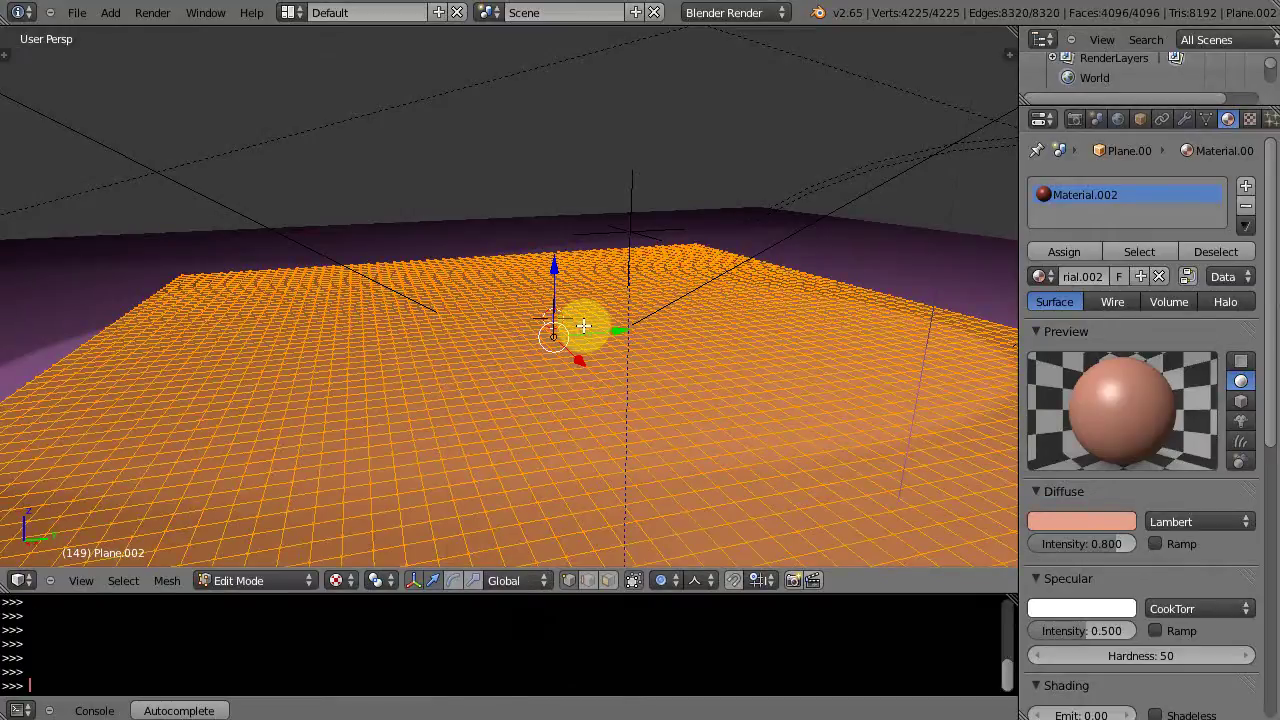
key(ctrl+z)
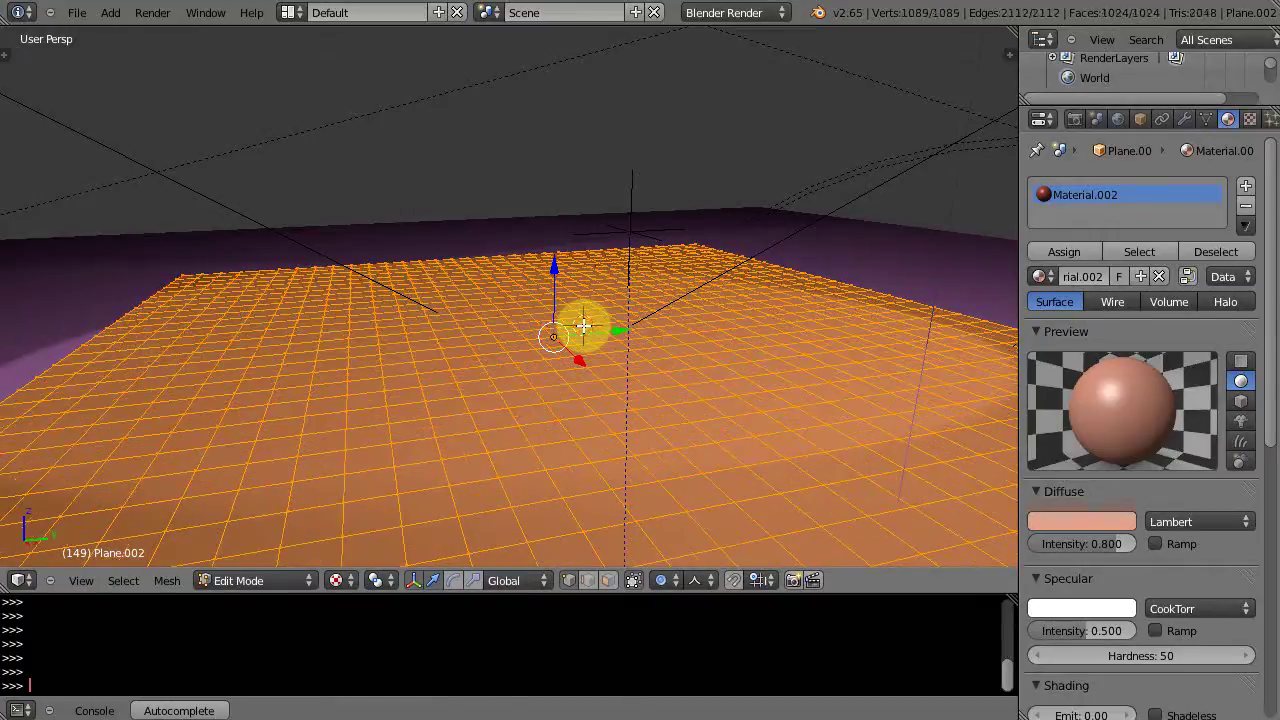
key(Tab)
key(Tab)
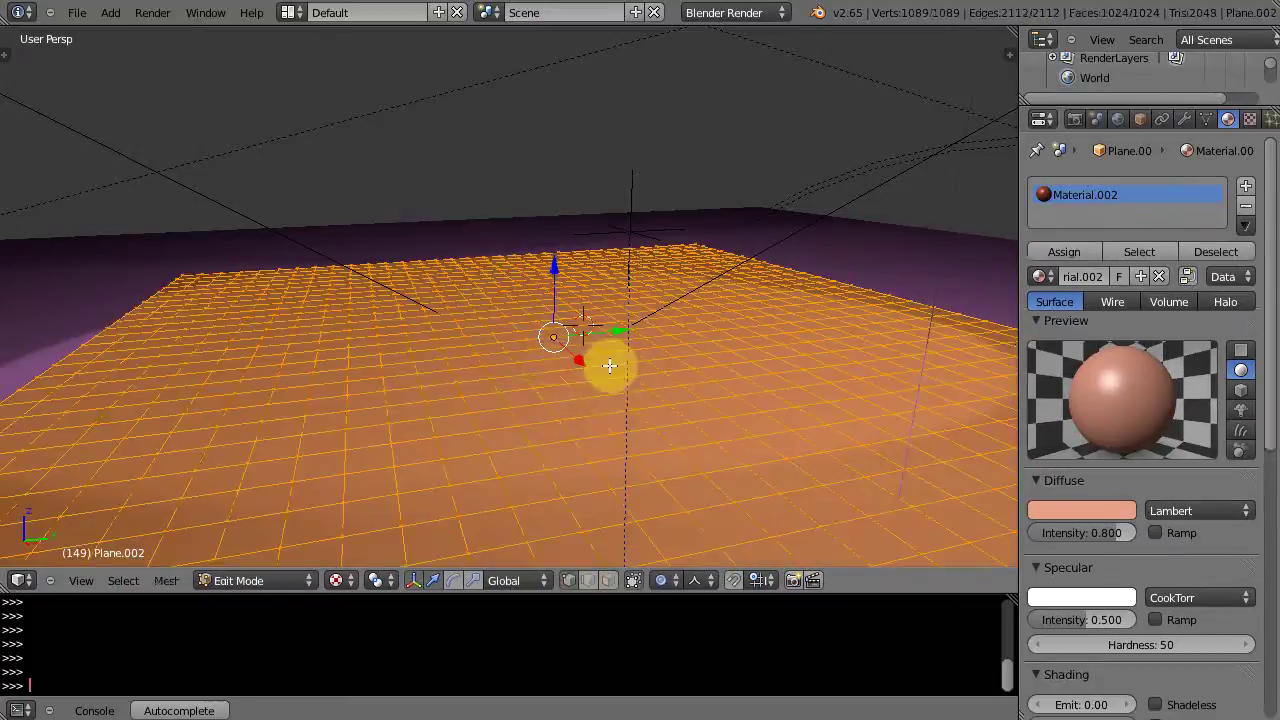
Enable proportional editing and raise a vertex near the plane's far right corner into a peak along Z, with an influence size of 3.14.
right_click(637, 282)
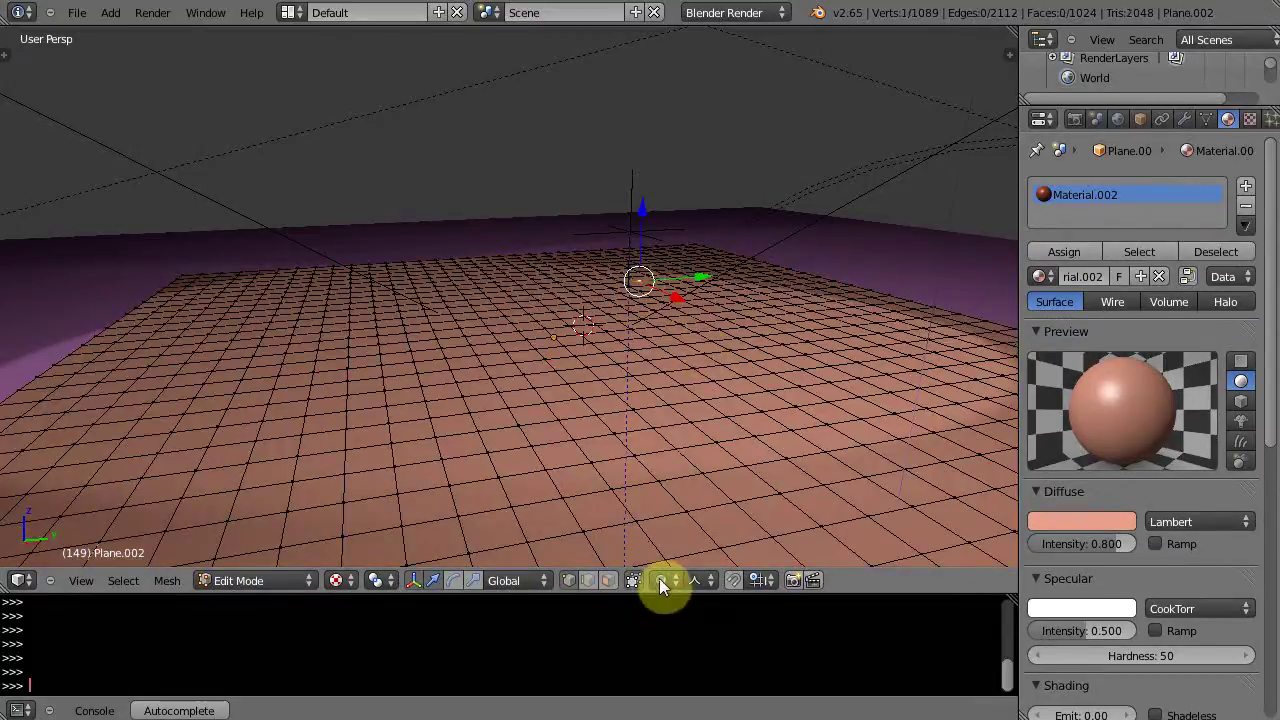
key(o)
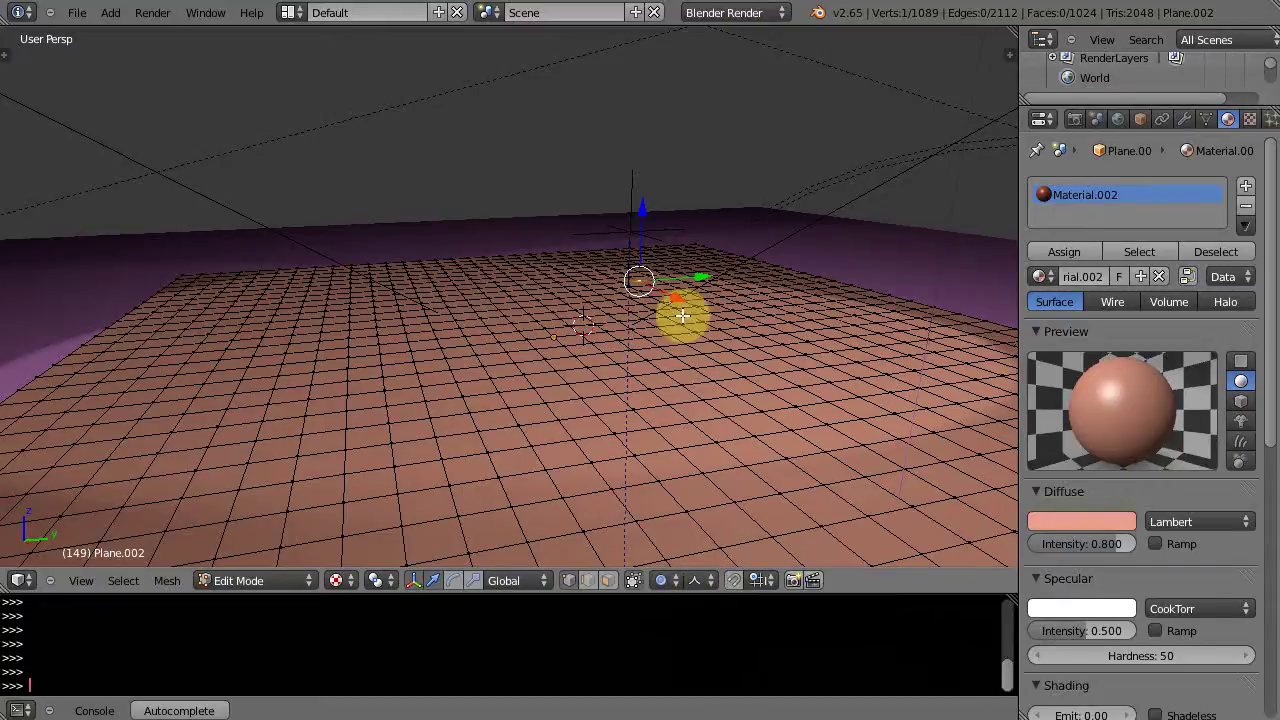
key(g)
key(z)
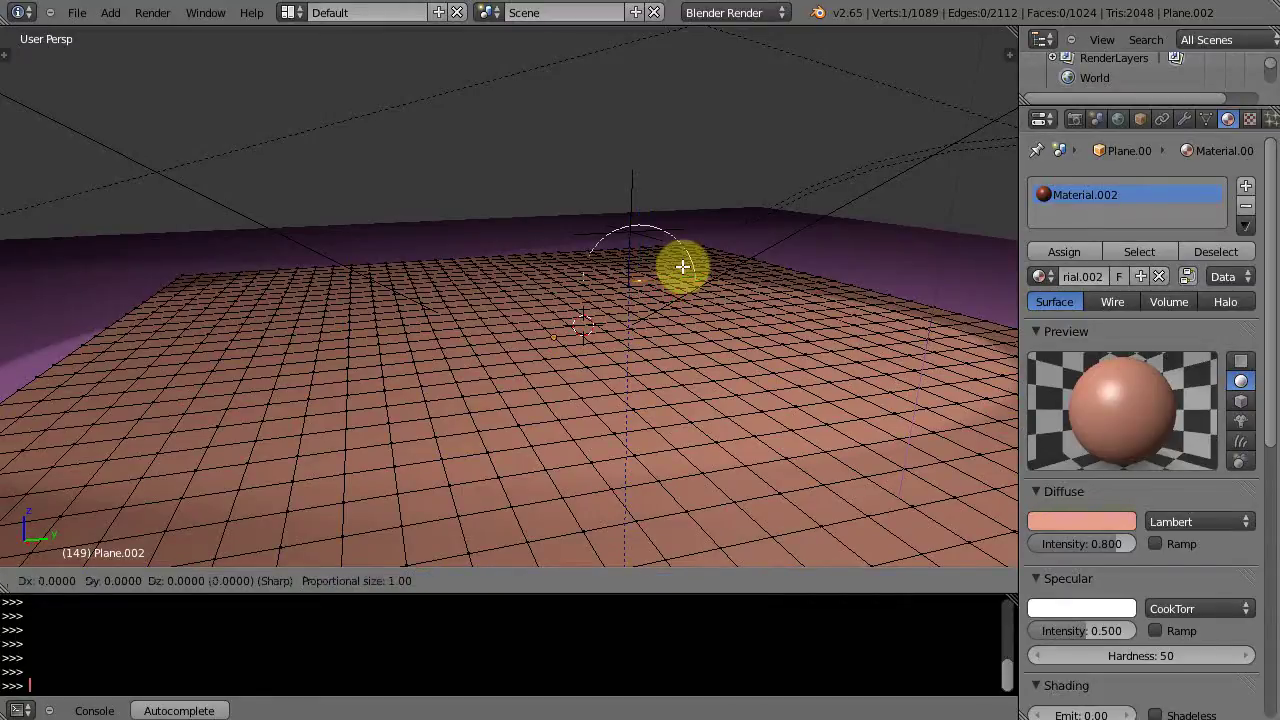
scroll(701, 147, down, 10)
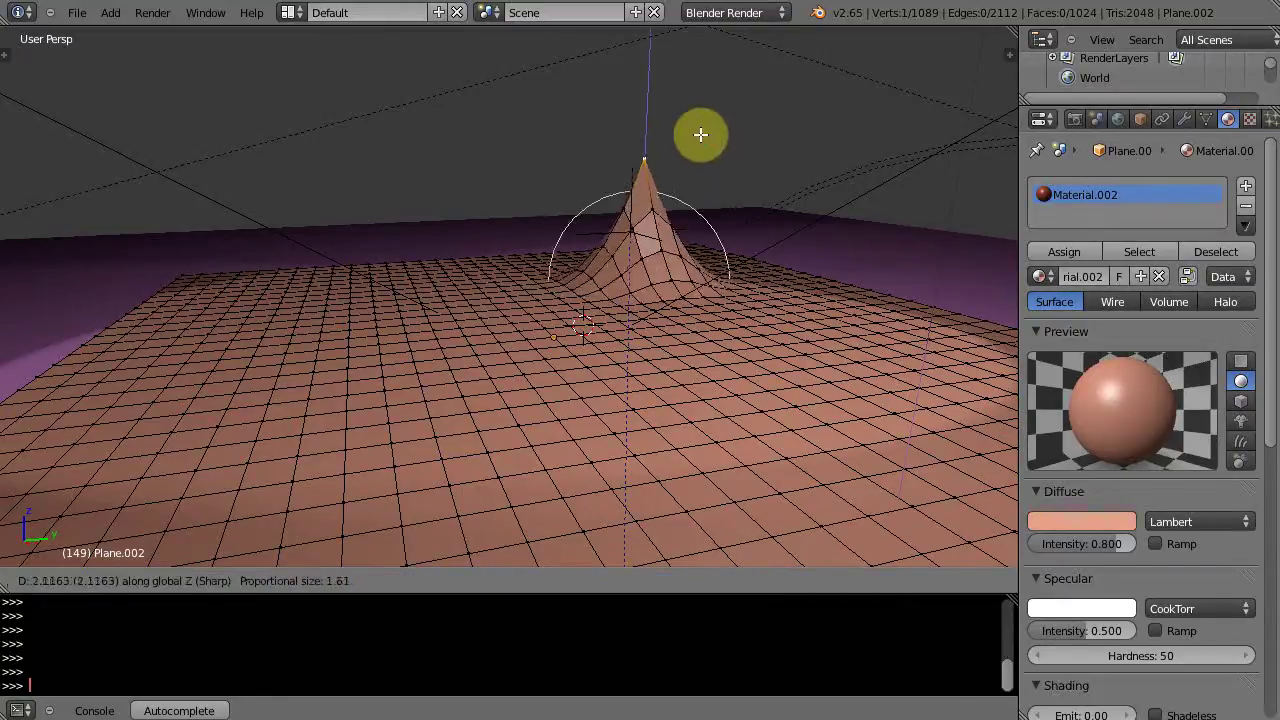
click(700, 50)
Raise a vertex near the plane's far left corner along Z into a second peak of similar height.
right_click(295, 279)
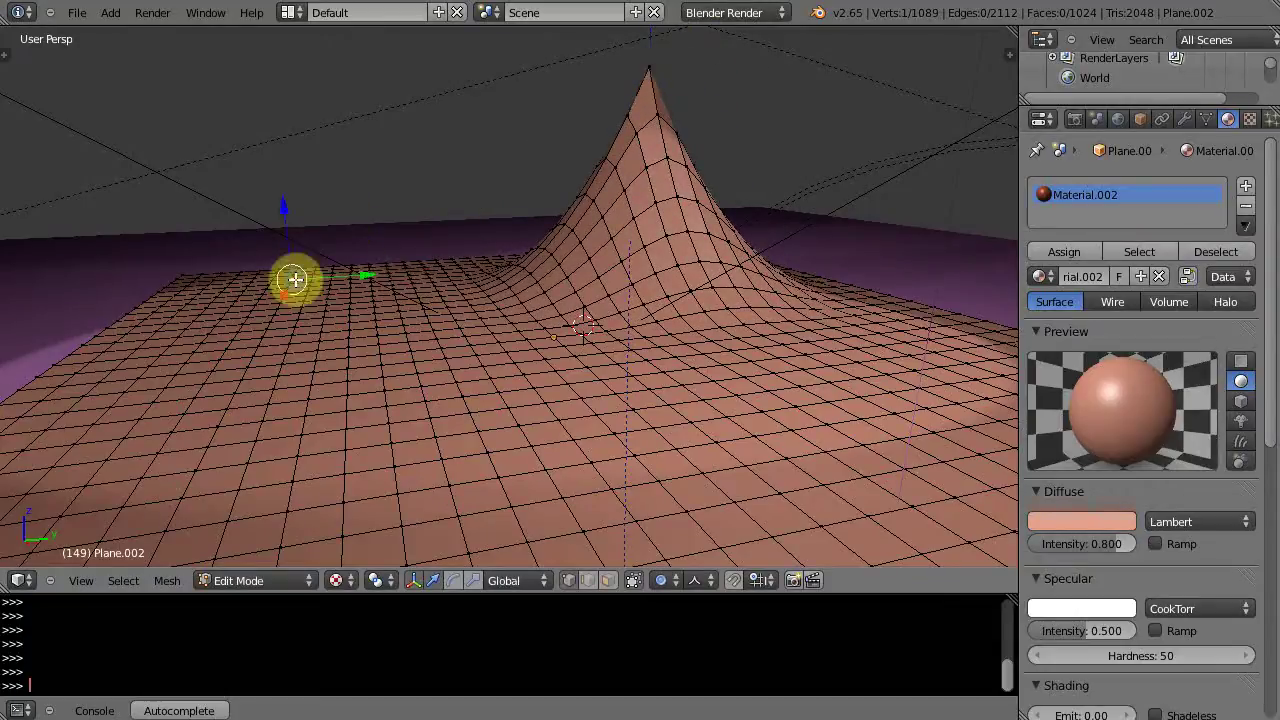
key(g)
key(z)
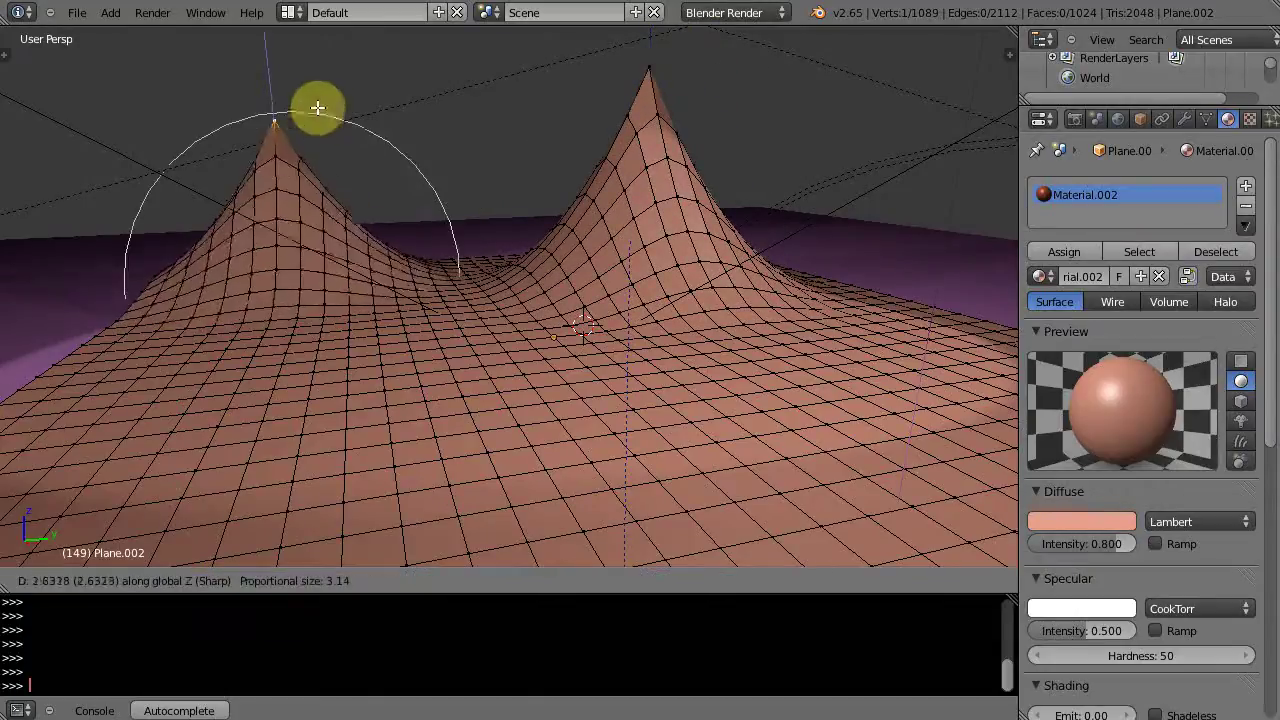
click(322, 65)
Raise a vertex at the back of the plane, between the two peaks, along Z into a slightly lower third peak.
right_click(466, 255)
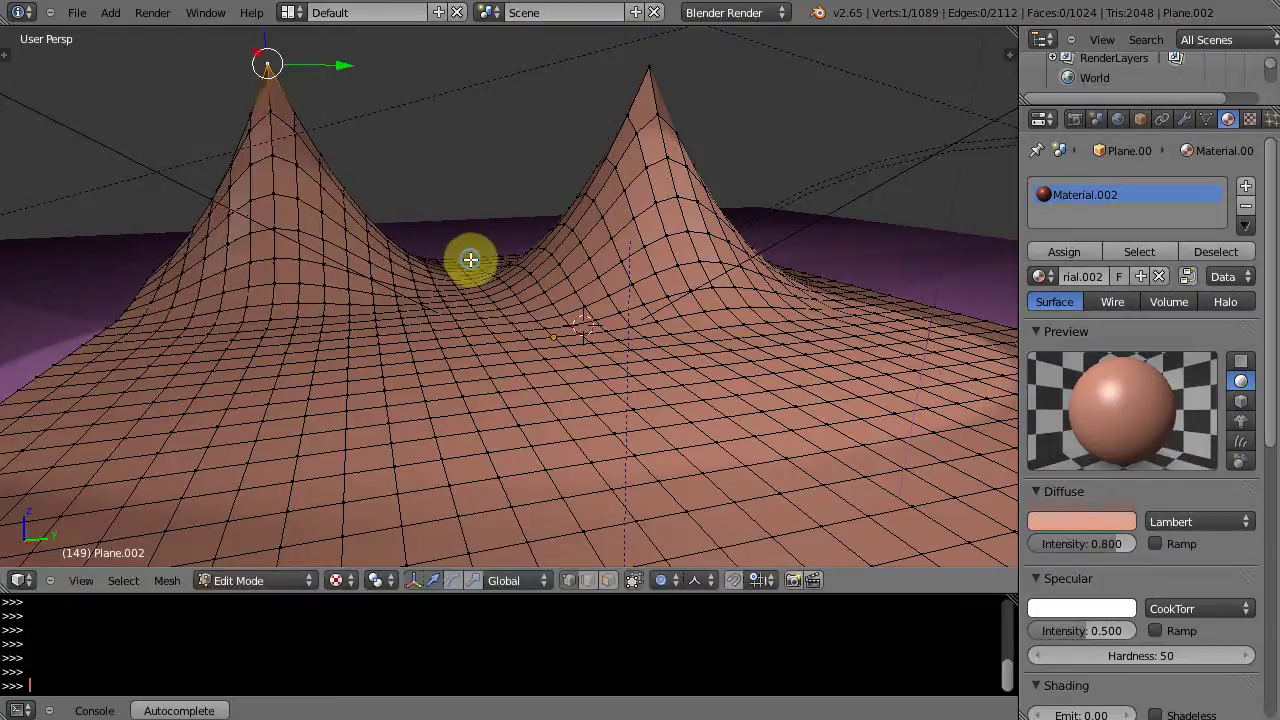
key(g)
key(z)
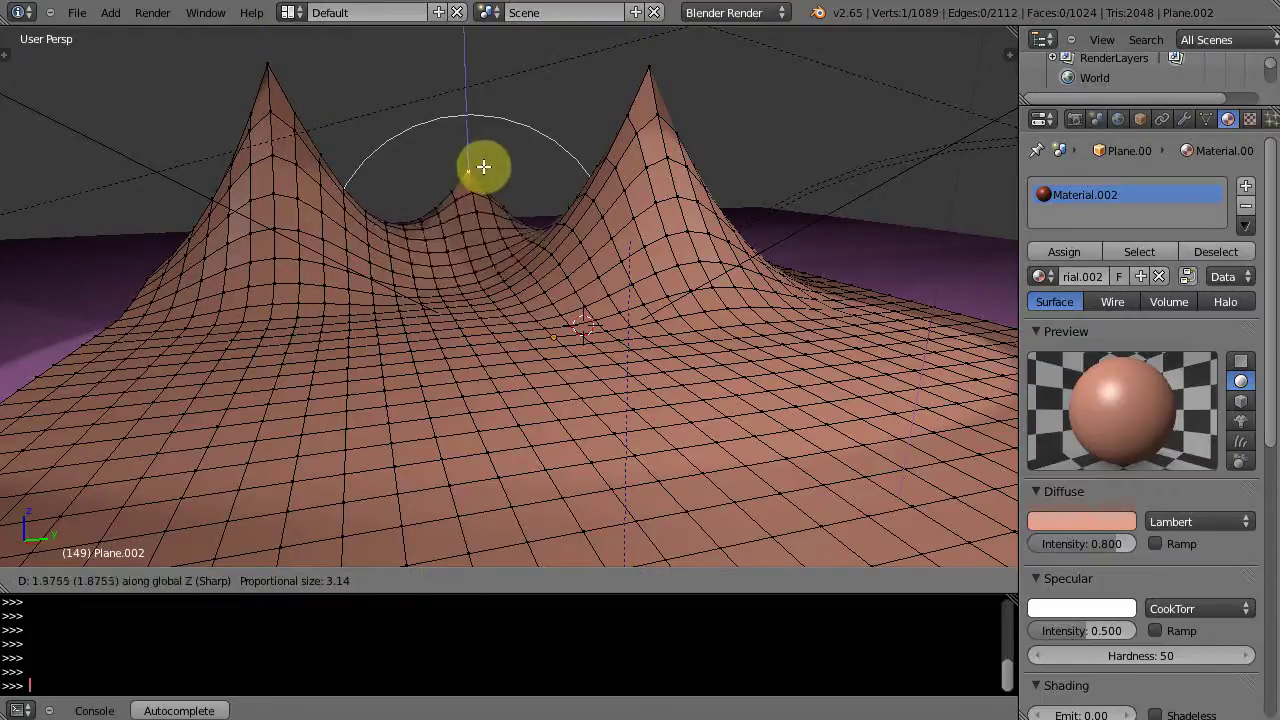
click(486, 114)
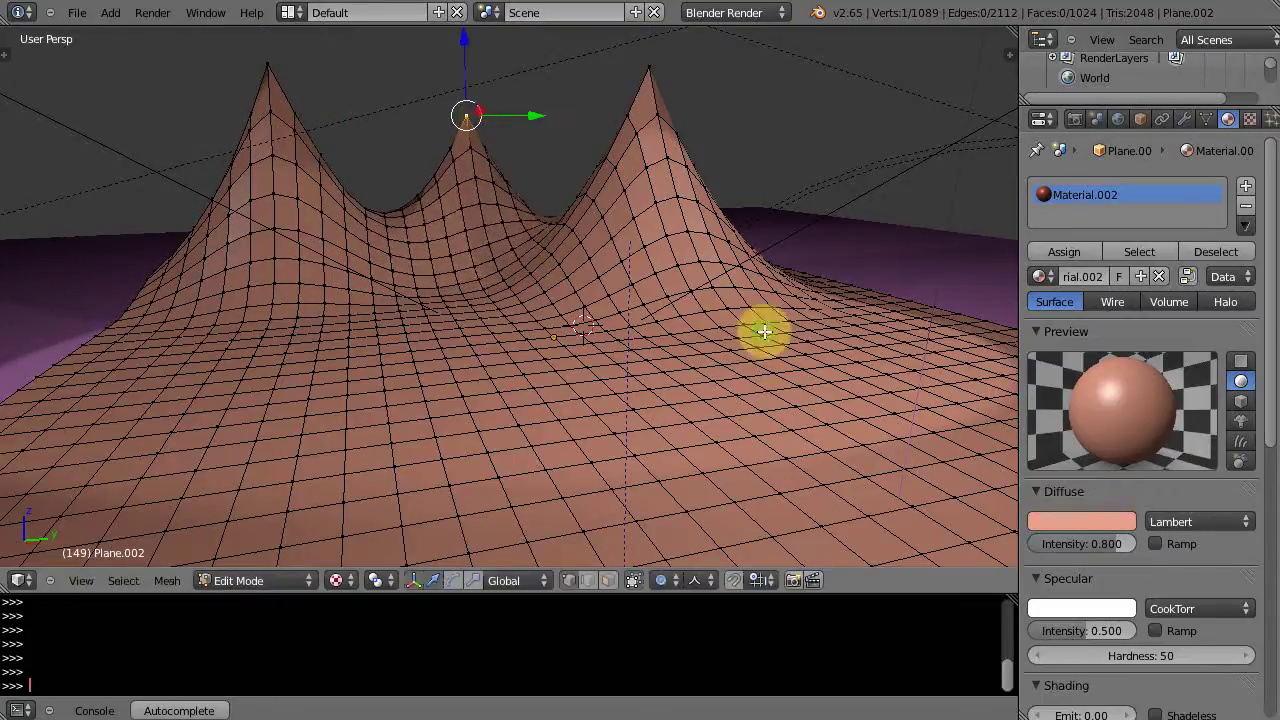
Raise a vertex in the valley between the middle and right peaks along Z into a low ridge.
middle_drag(743, 343, 726, 371)
scroll(675, 471, up, 2)
right_click(593, 163)
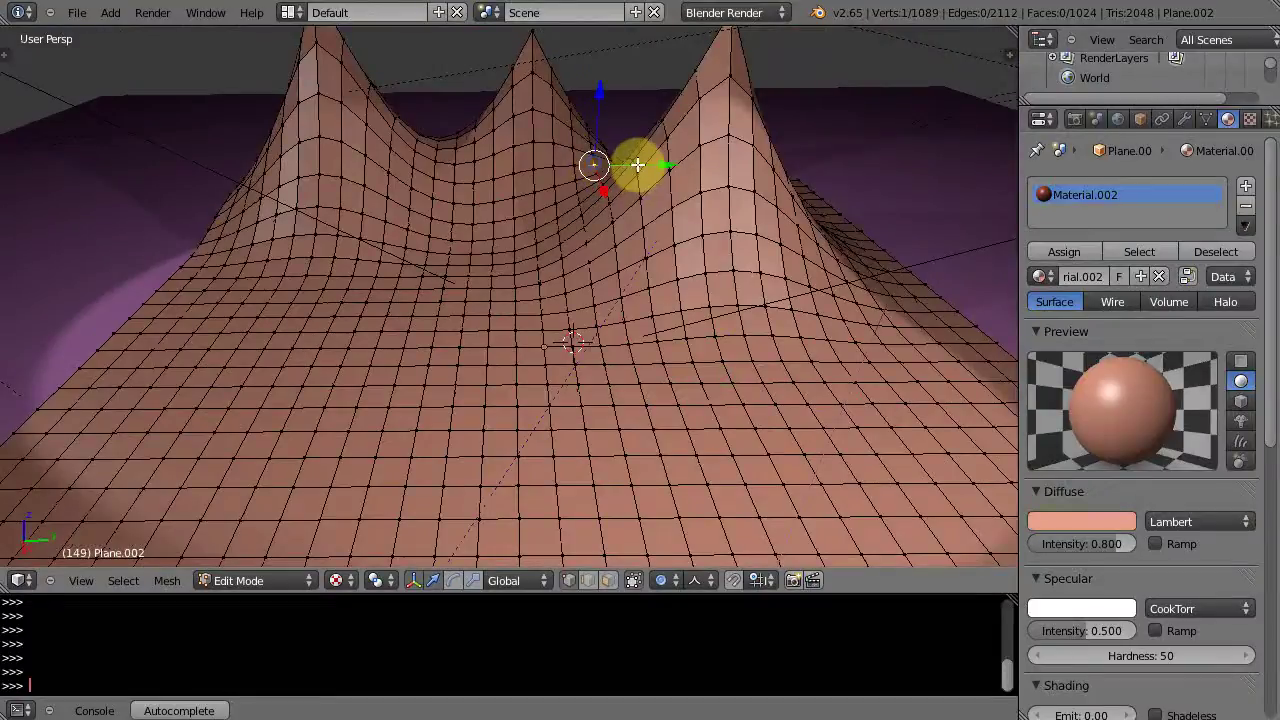
key(g)
key(z)
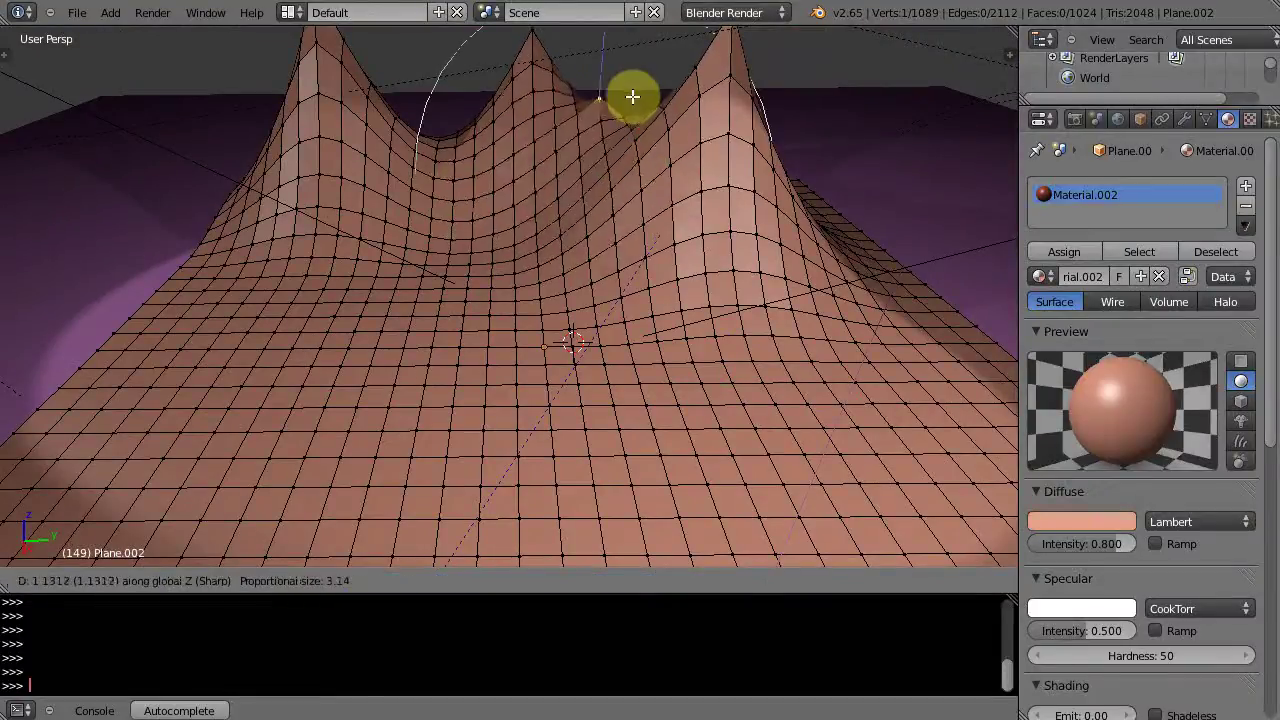
click(636, 105)
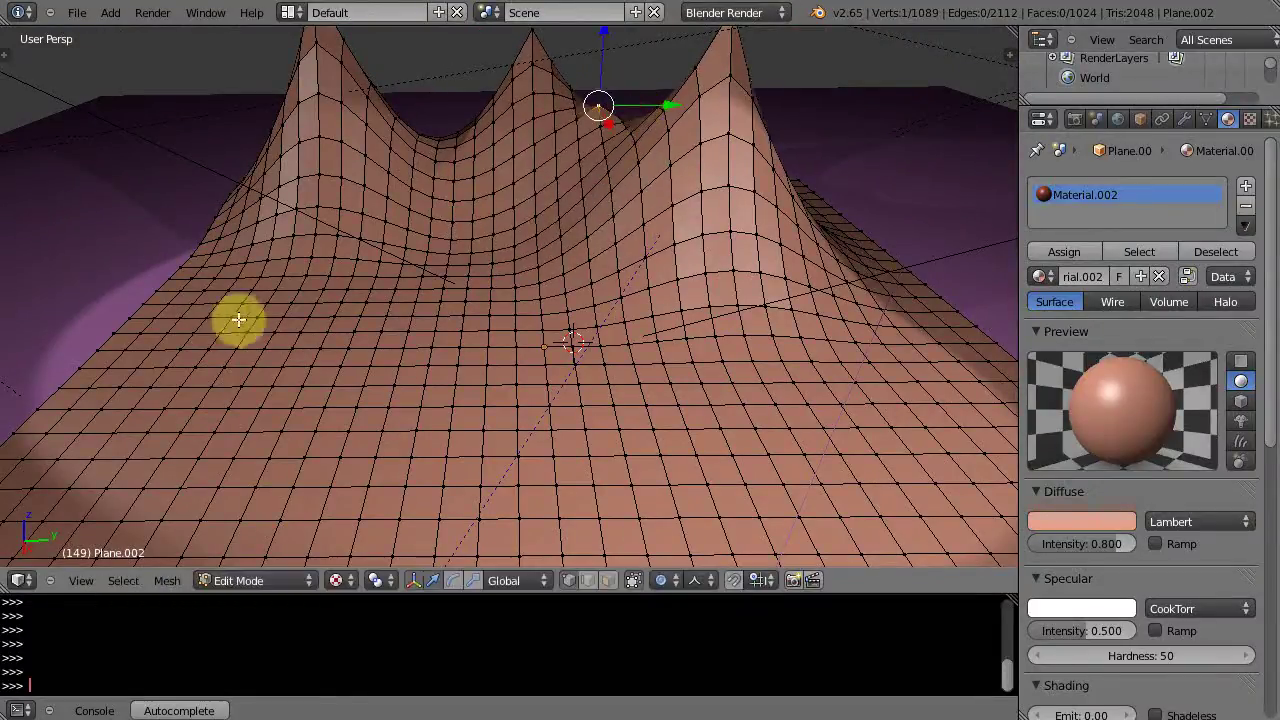
Raise a vertex near the plane's left edge, in front of the rear left peak, along Z into a tall peak.
right_click(208, 295)
key(g)
key(z)
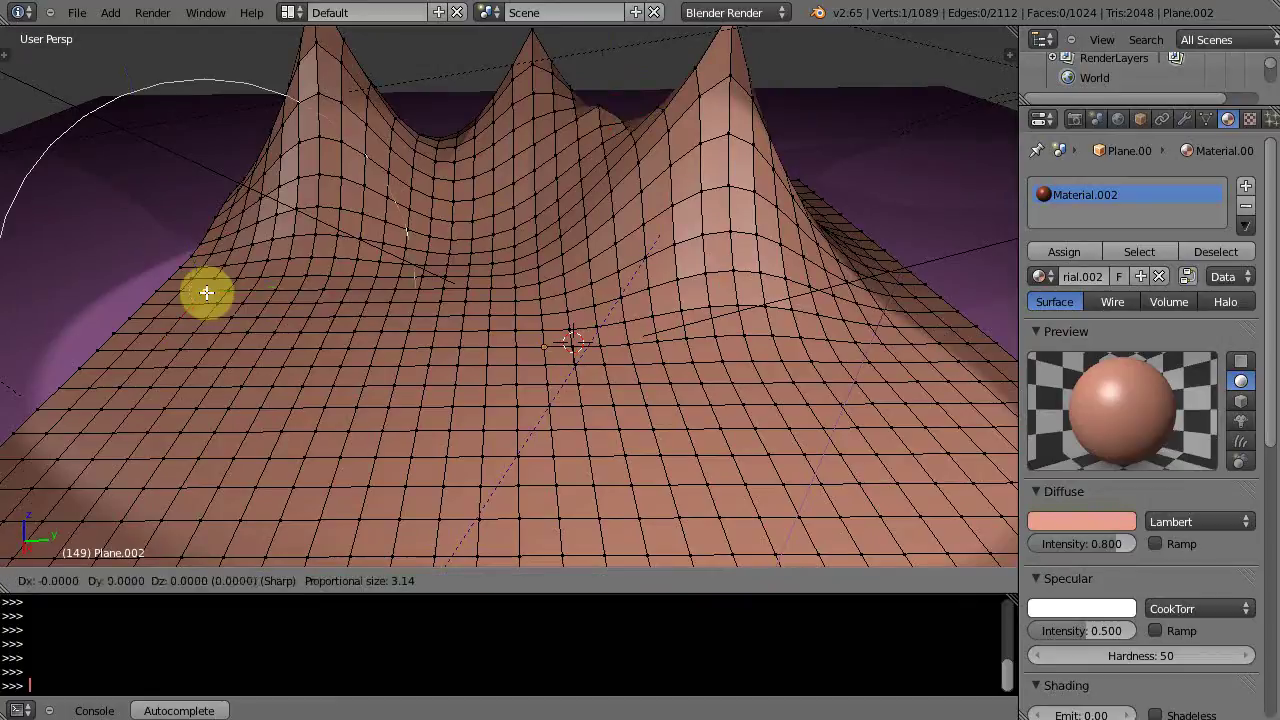
click(191, 28)
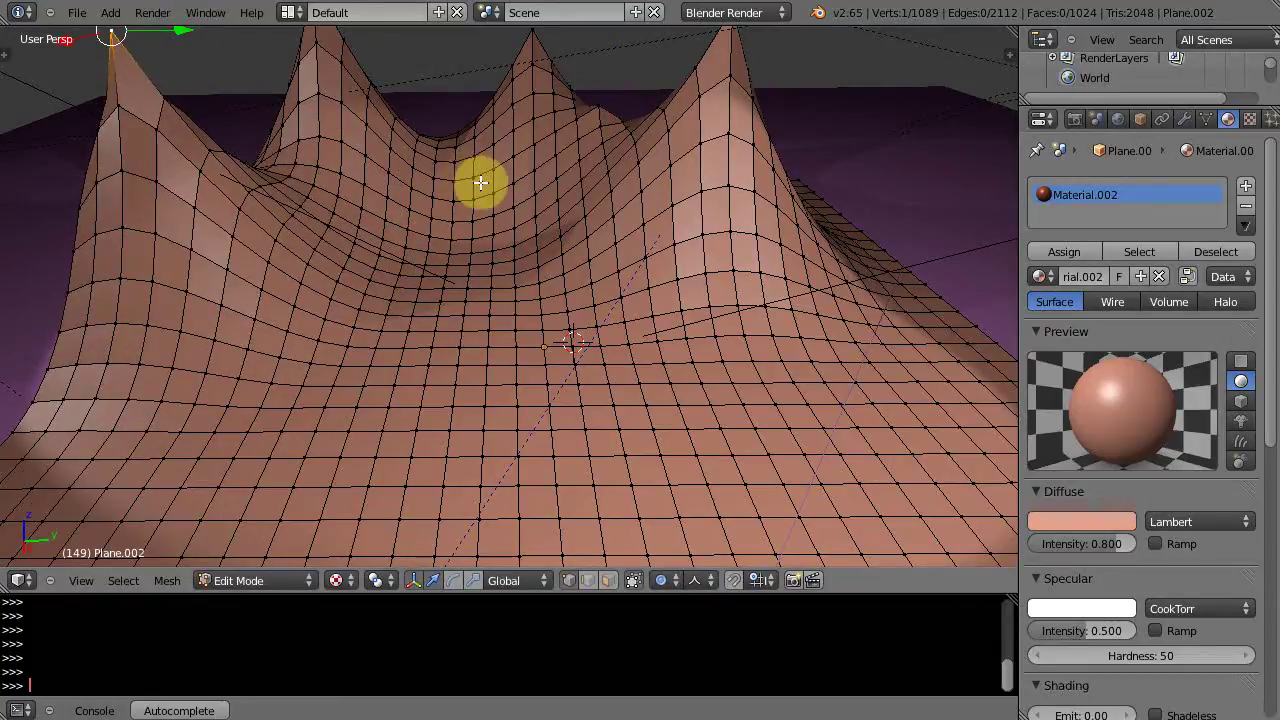
Raise the middle rear peak about 2.4 units along Z, widening the proportional influence size to about 7.4.
middle_drag(477, 180, 514, 234)
scroll(506, 189, down, 3)
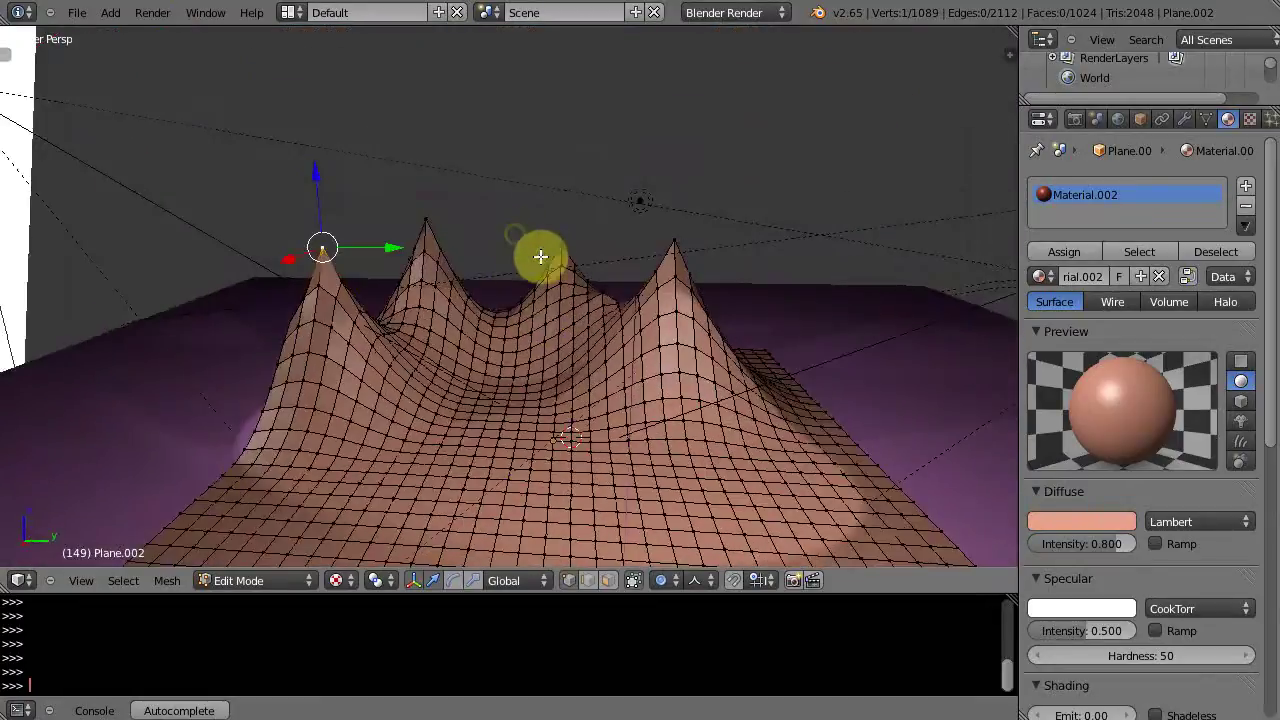
right_click(558, 244)
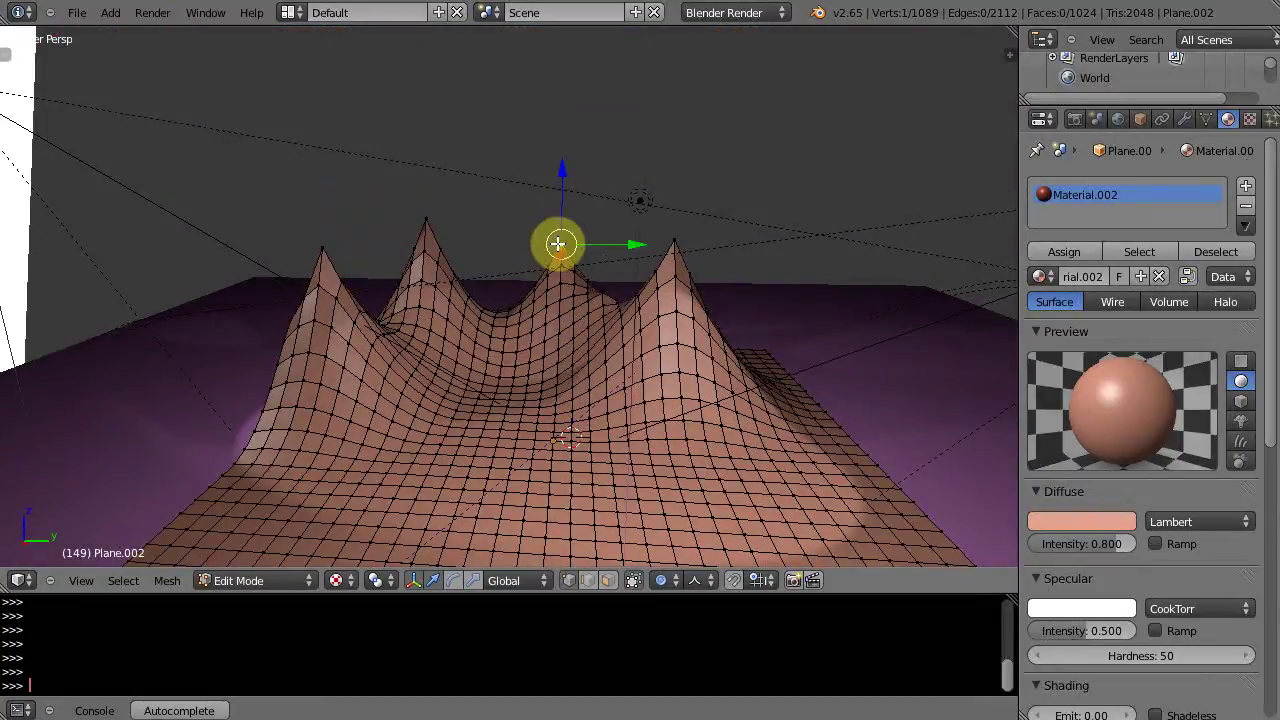
key(g)
key(z)
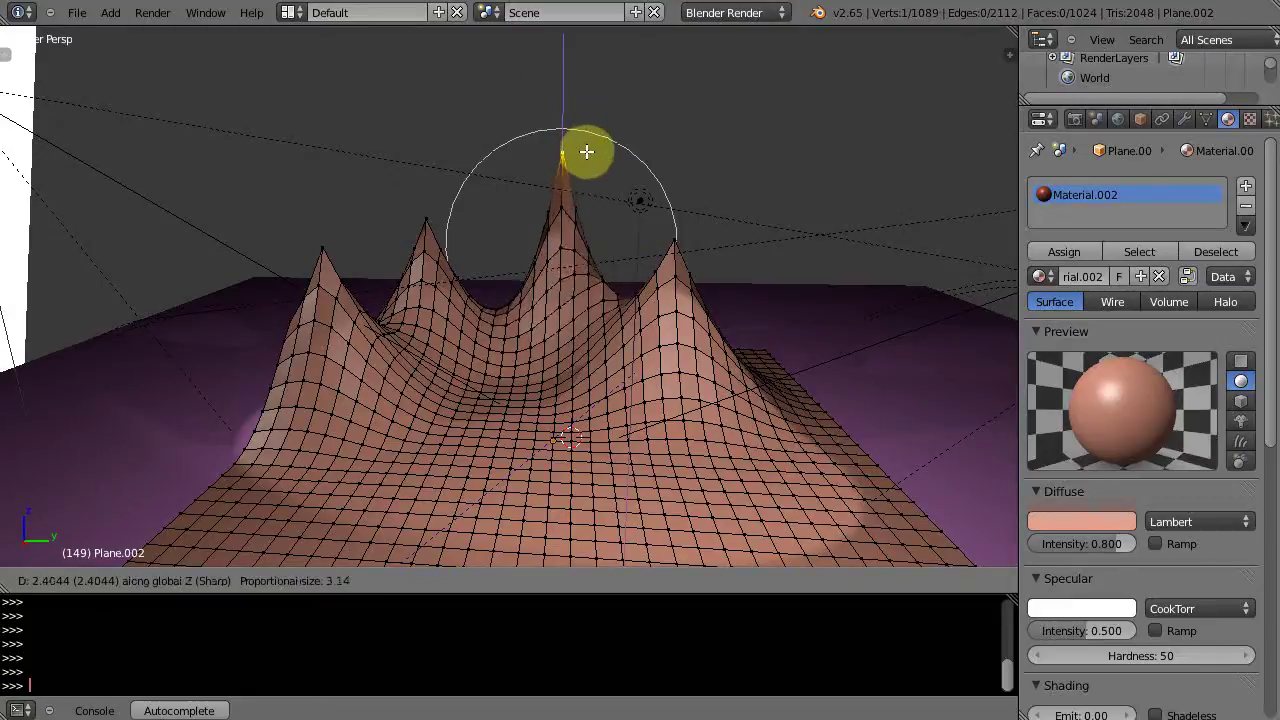
scroll(587, 151, down, 9)
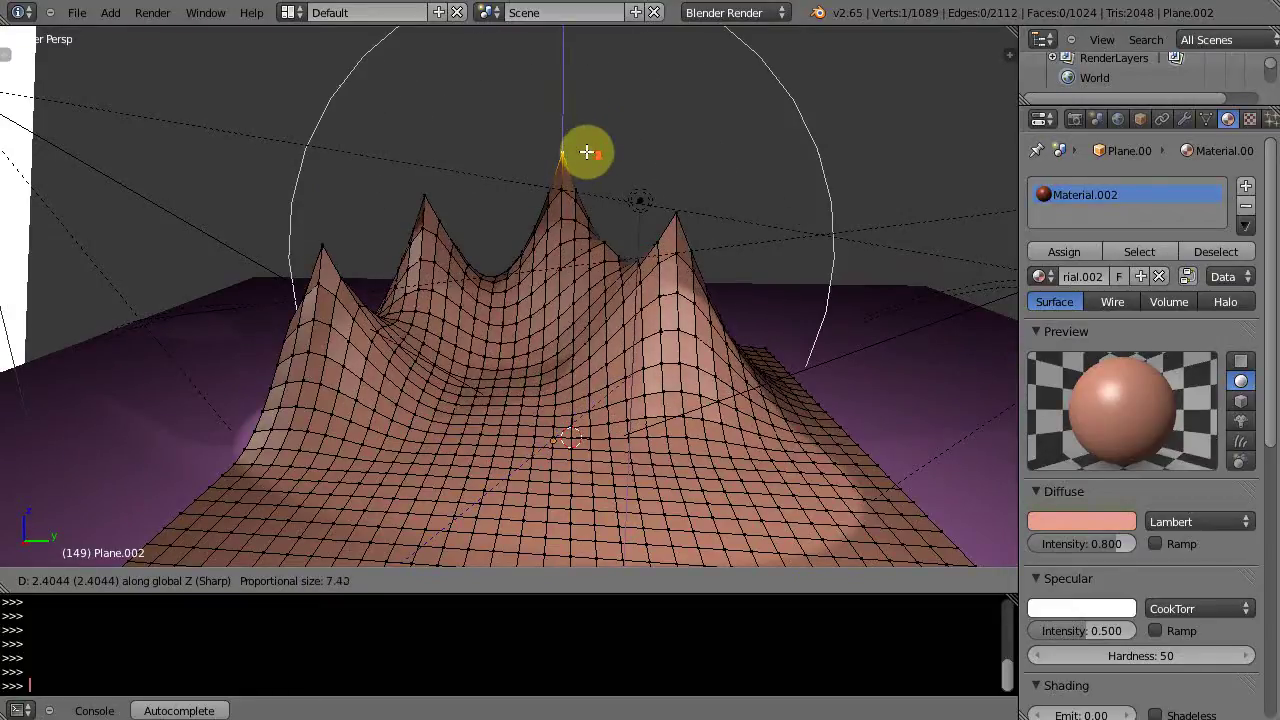
click(587, 151)
Return to Object Mode and duplicate the mountain mesh, leaving the copy exactly in place.
middle_drag(586, 149, 605, 364)
scroll(598, 330, up, 4)
scroll(586, 337, down, 2)
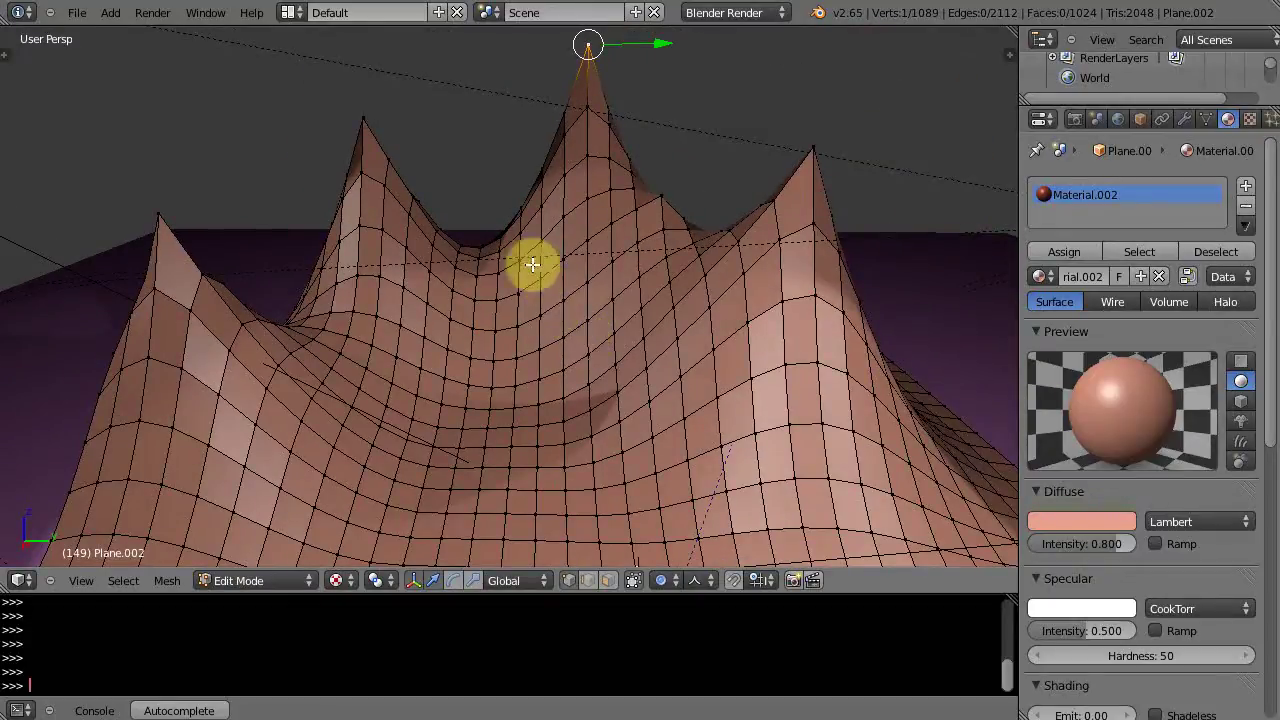
key(Tab)
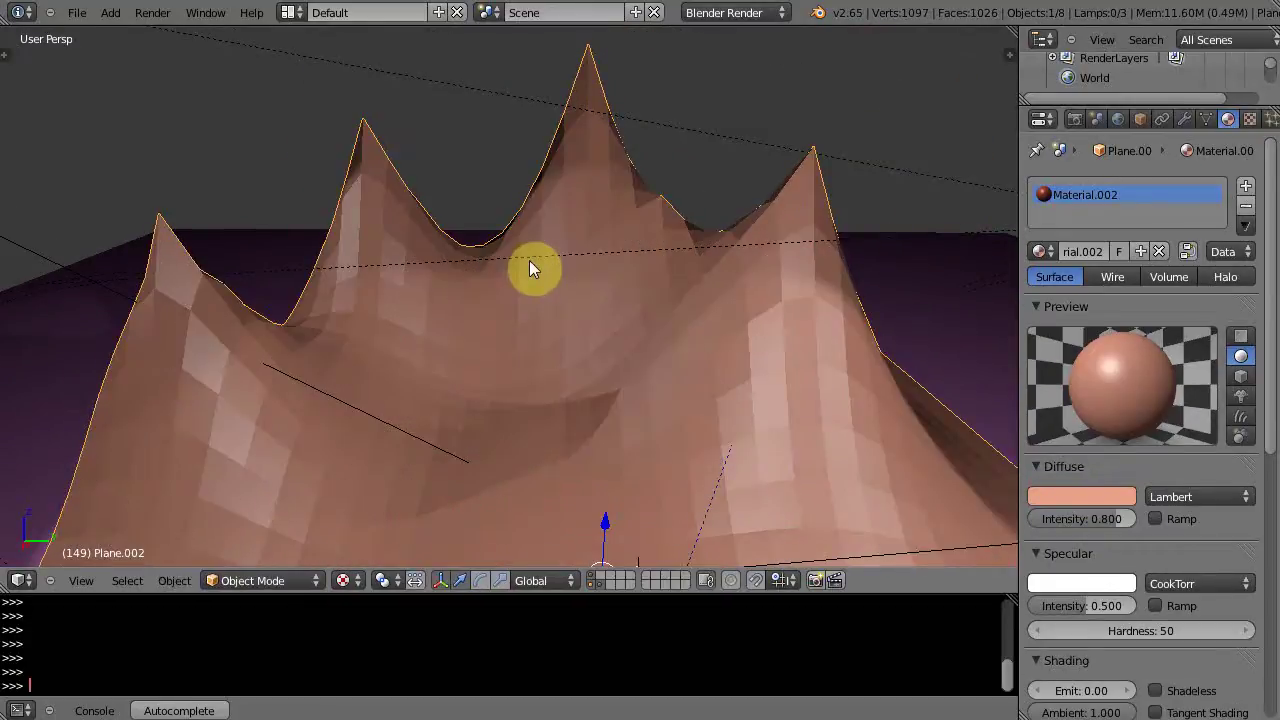
key(shift+d)
right_click(529, 260)
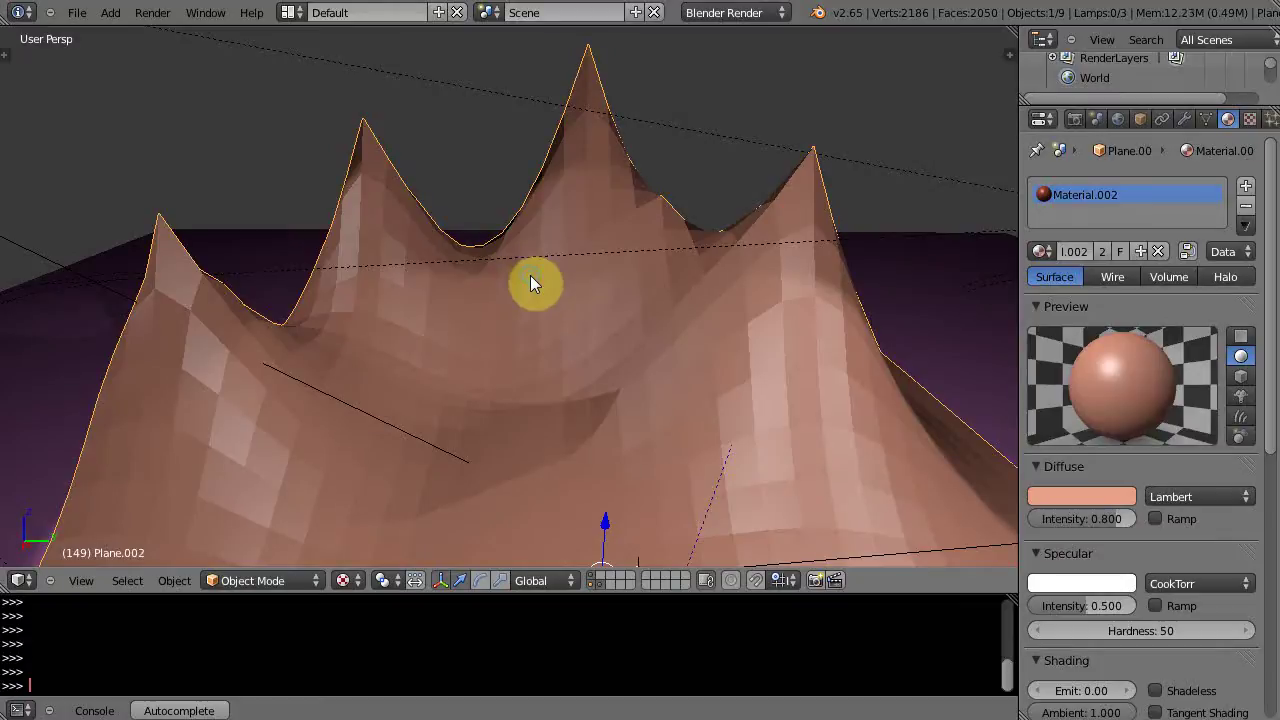
Select the duplicated mountain object, Plane.003, and enter Edit Mode on it.
right_click(530, 275)
right_click(530, 275)
scroll(540, 301, up, 5)
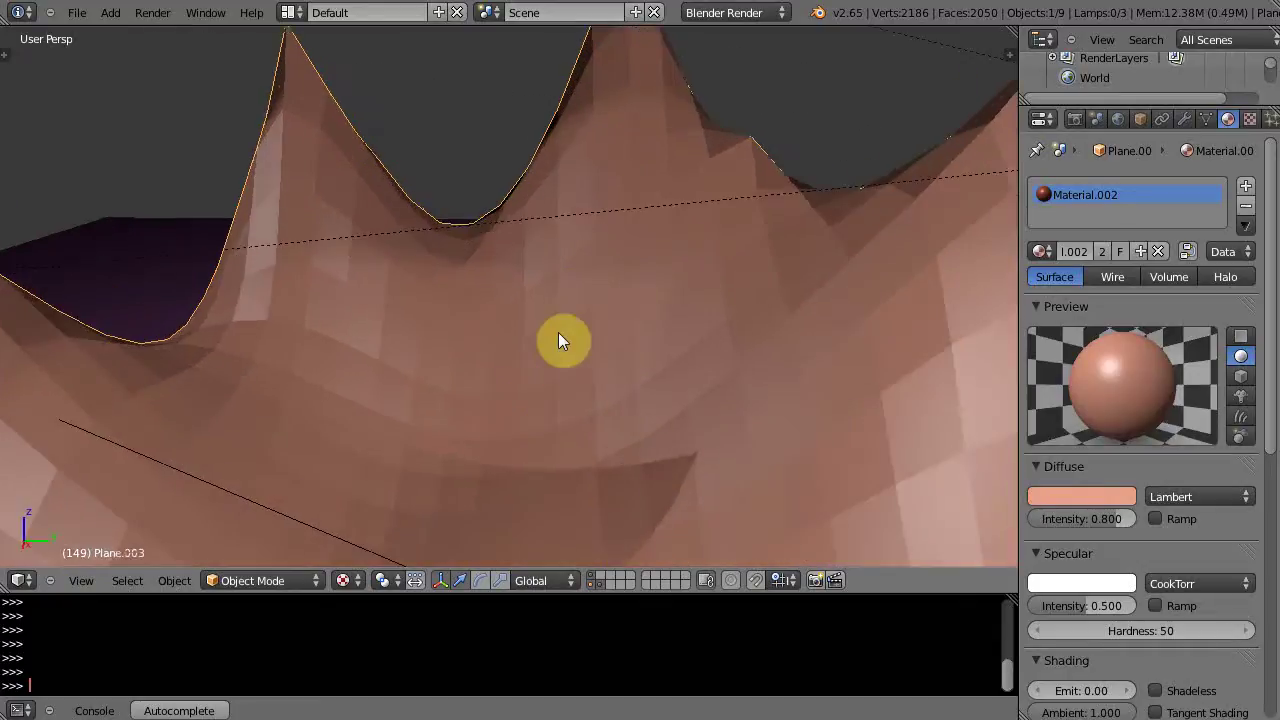
key(Tab)
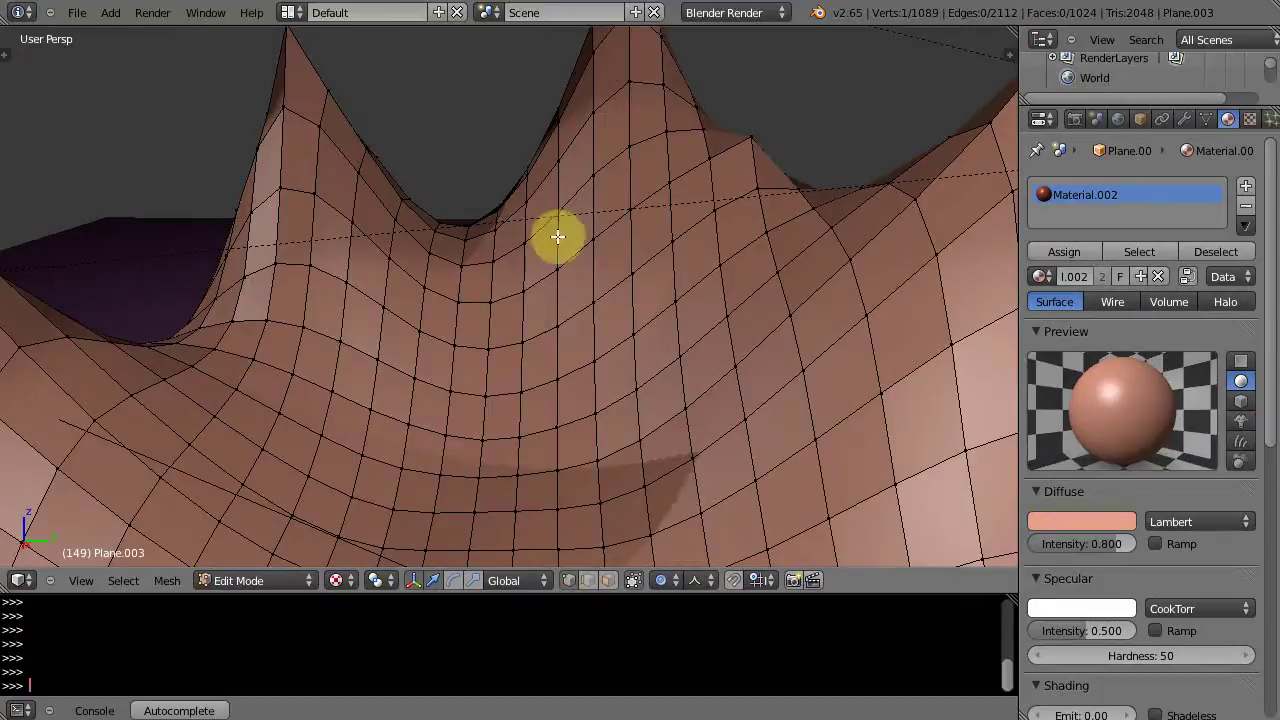
scroll(512, 291, down, 5)
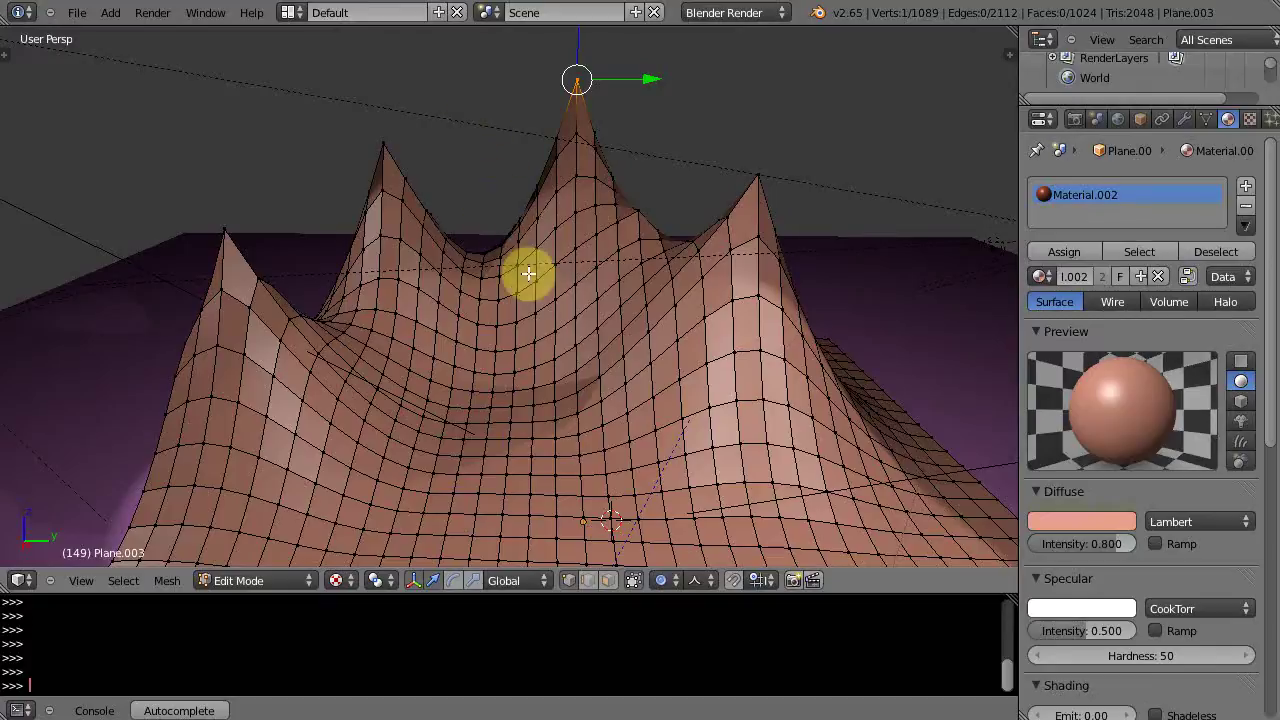
scroll(528, 273, up, 5)
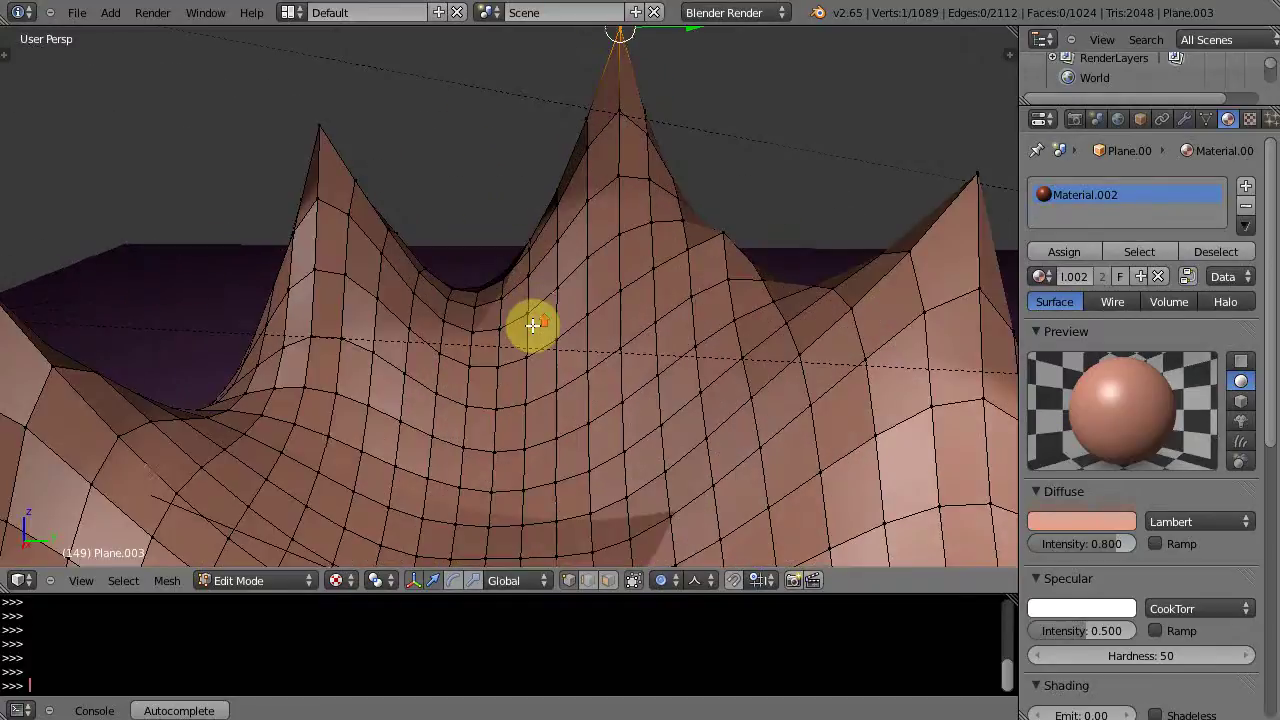
scroll(530, 318, down, 3)
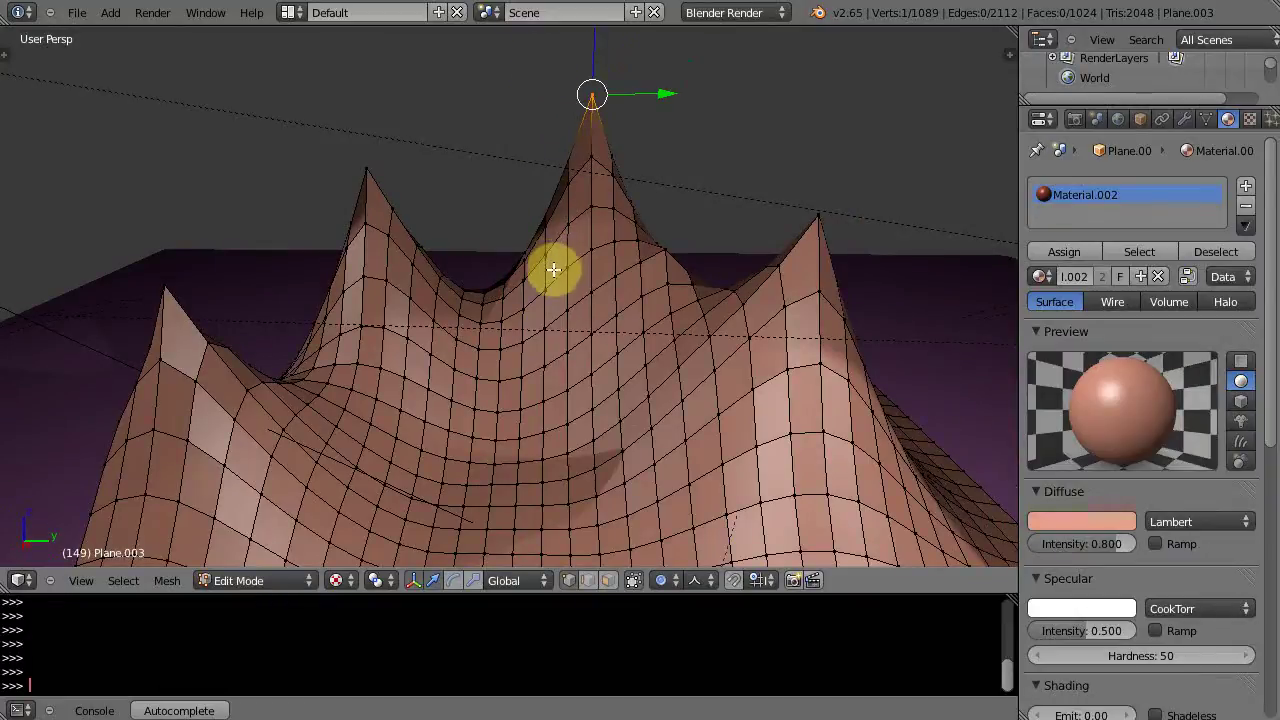
scroll(562, 358, up, 2)
scroll(562, 358, up, 1)
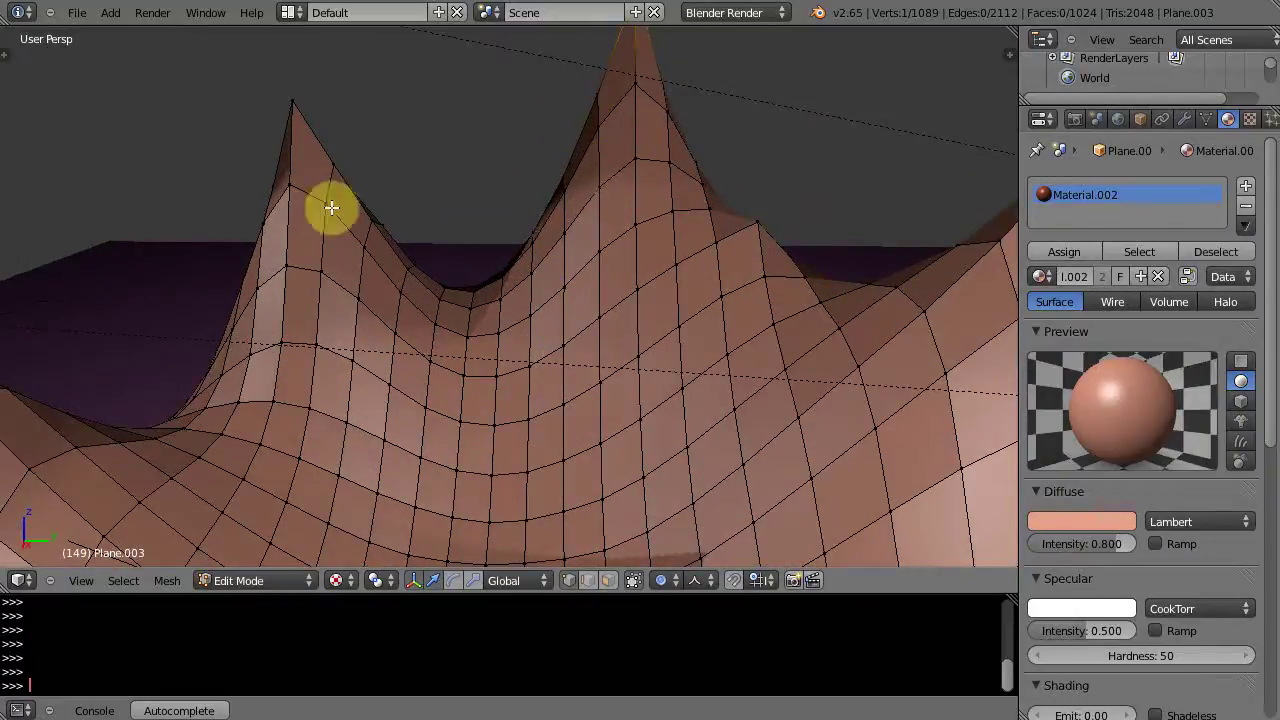
Switch to face selection and select a single face just below the ridge, on the second peak's slope facing the tallest peak.
scroll(470, 345, down, 3)
mouse_move(486, 369)
middle_down()
mouse_move(305, 382)
mouse_move(434, 380)
mouse_move(482, 405)
middle_up()
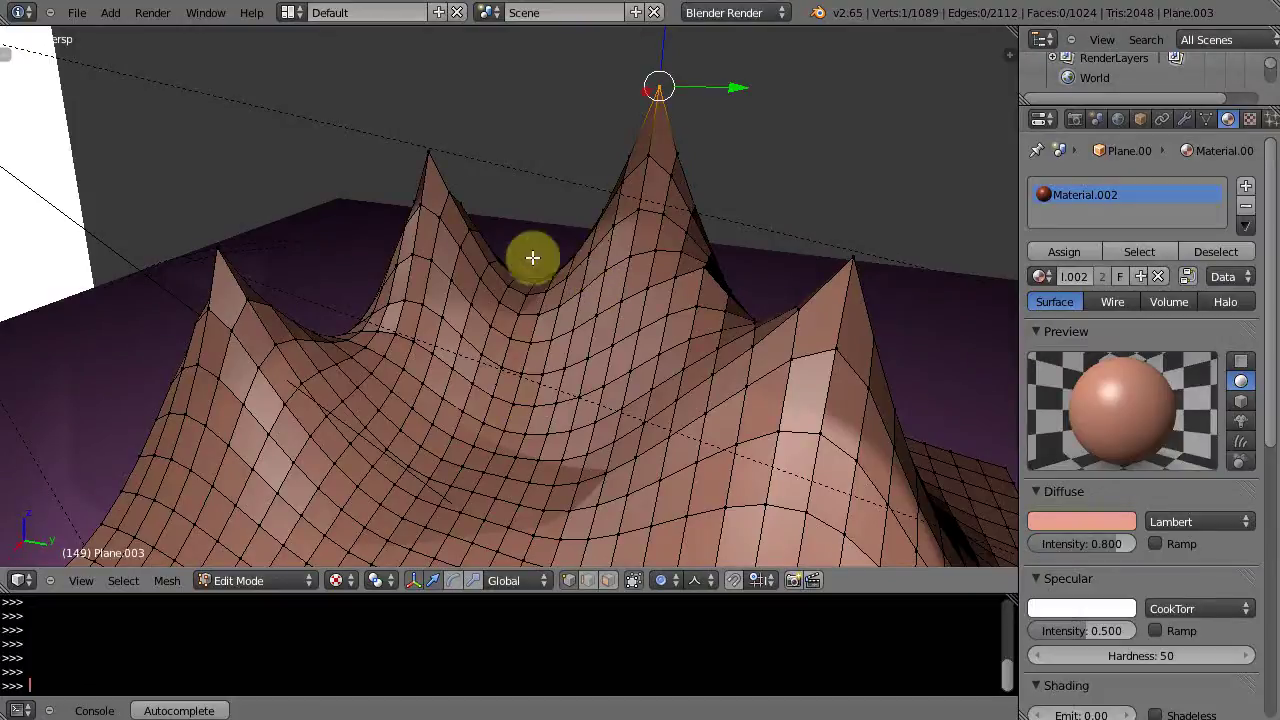
scroll(577, 395, up, 2)
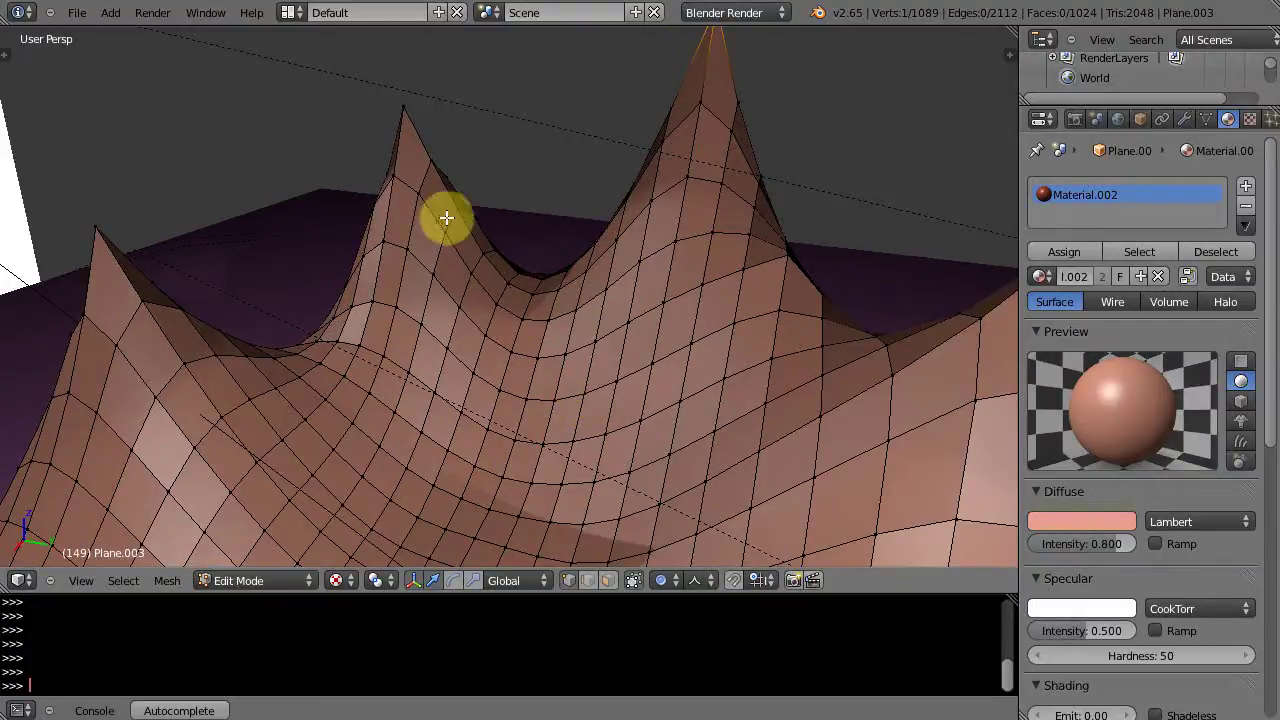
middle_drag(614, 334, 646, 304)
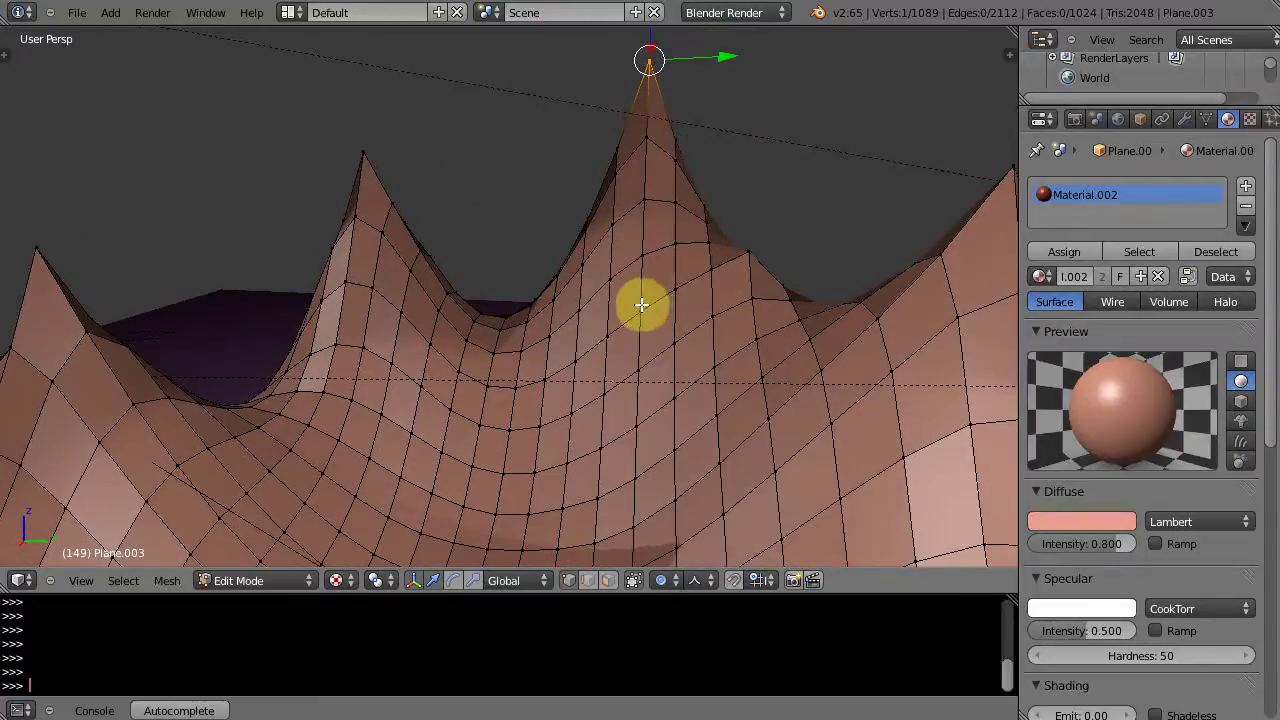
middle_drag(642, 305, 546, 414)
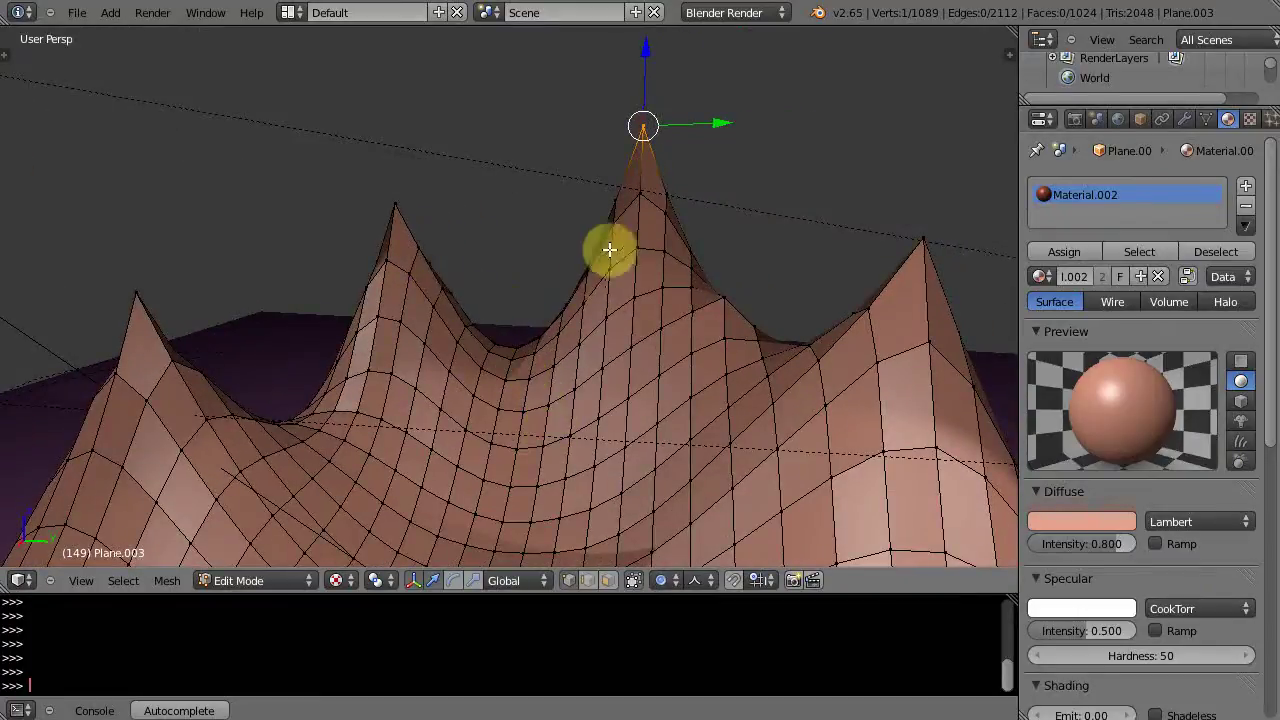
right_click(450, 320)
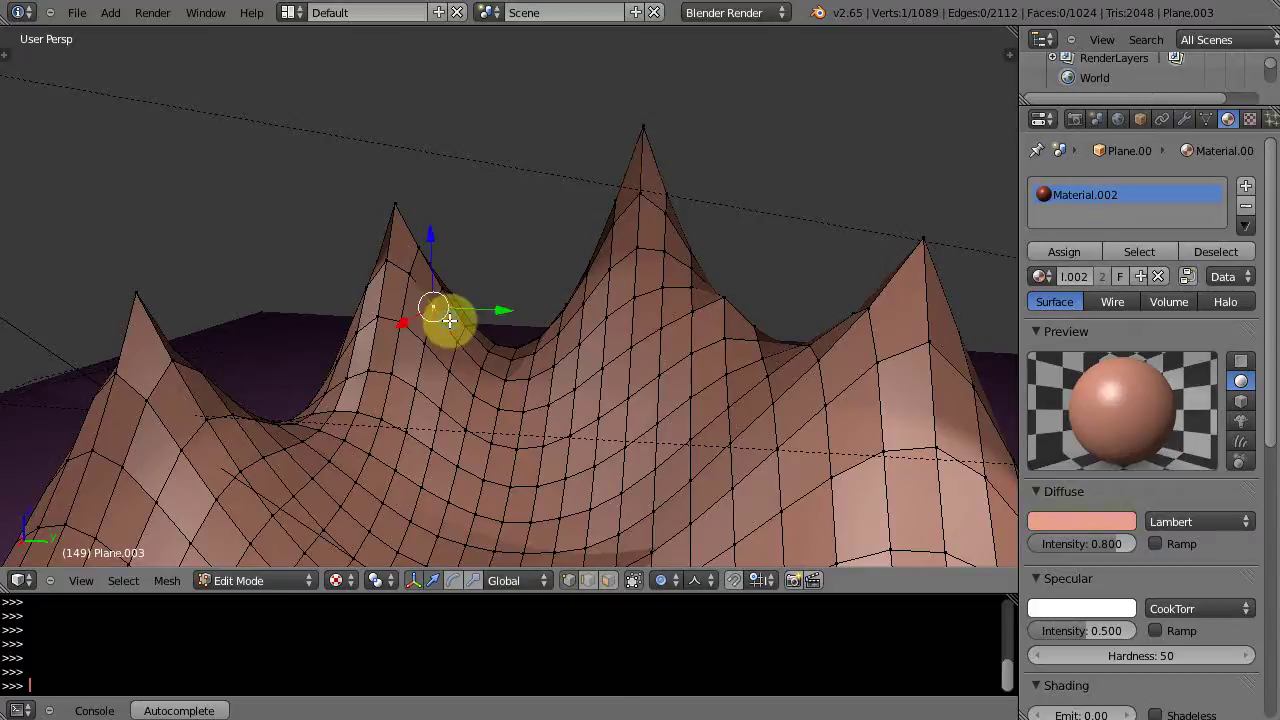
click(607, 581)
right_click(452, 316)
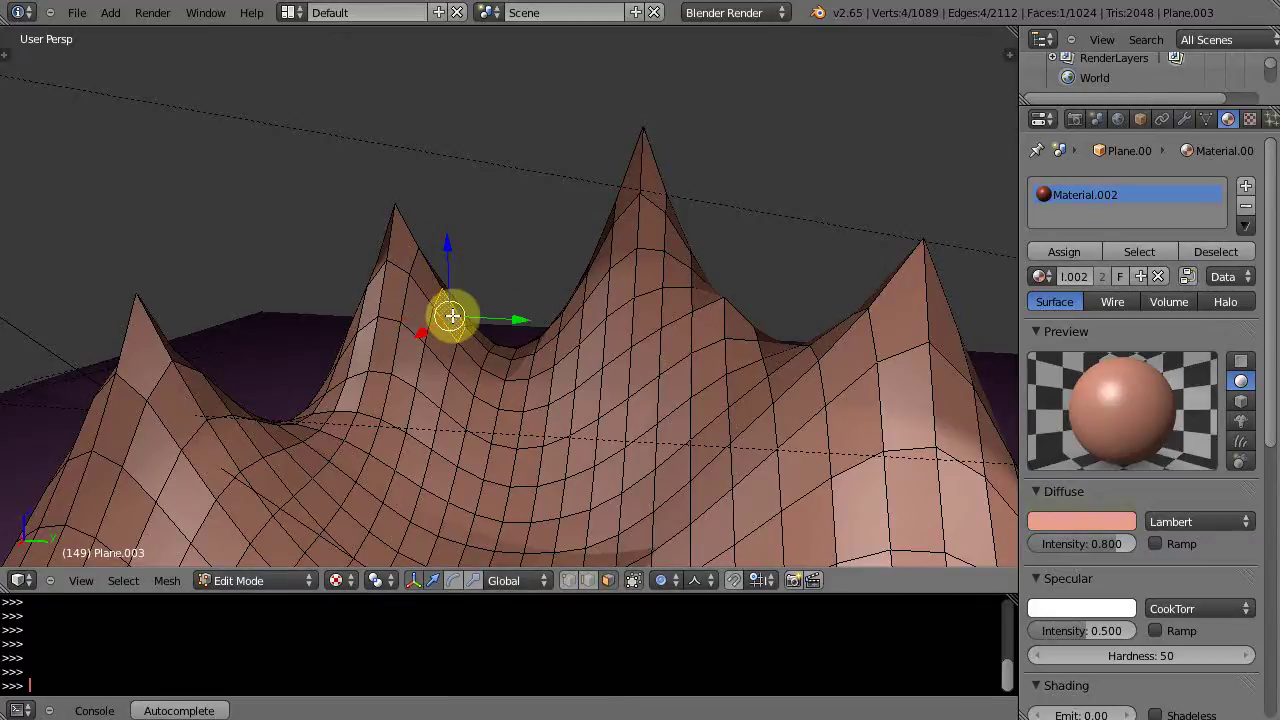
Extend the selection along the uppermost row of faces, across the saddle and up the tallest peak's slope.
shift+right_click(469, 341)
shift+right_click(491, 364)
shift+right_click(521, 366)
shift+right_click(565, 336)
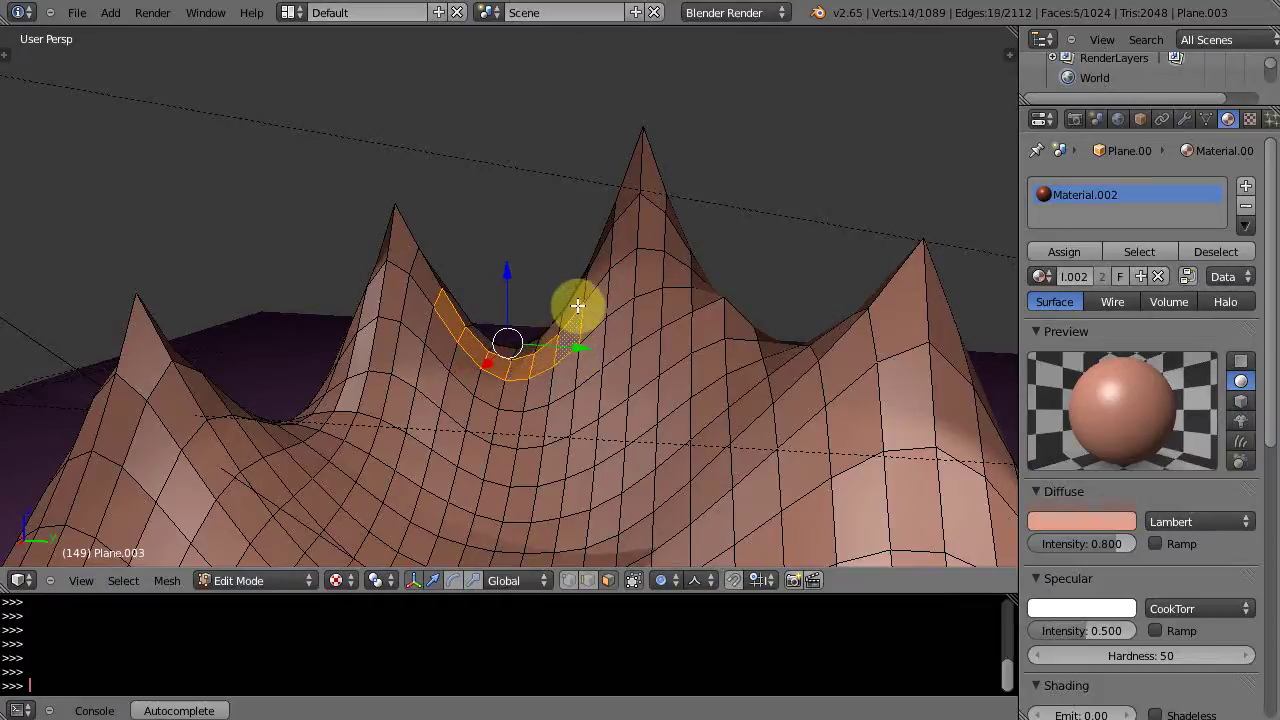
shift+right_click(591, 300)
shift+right_click(589, 289)
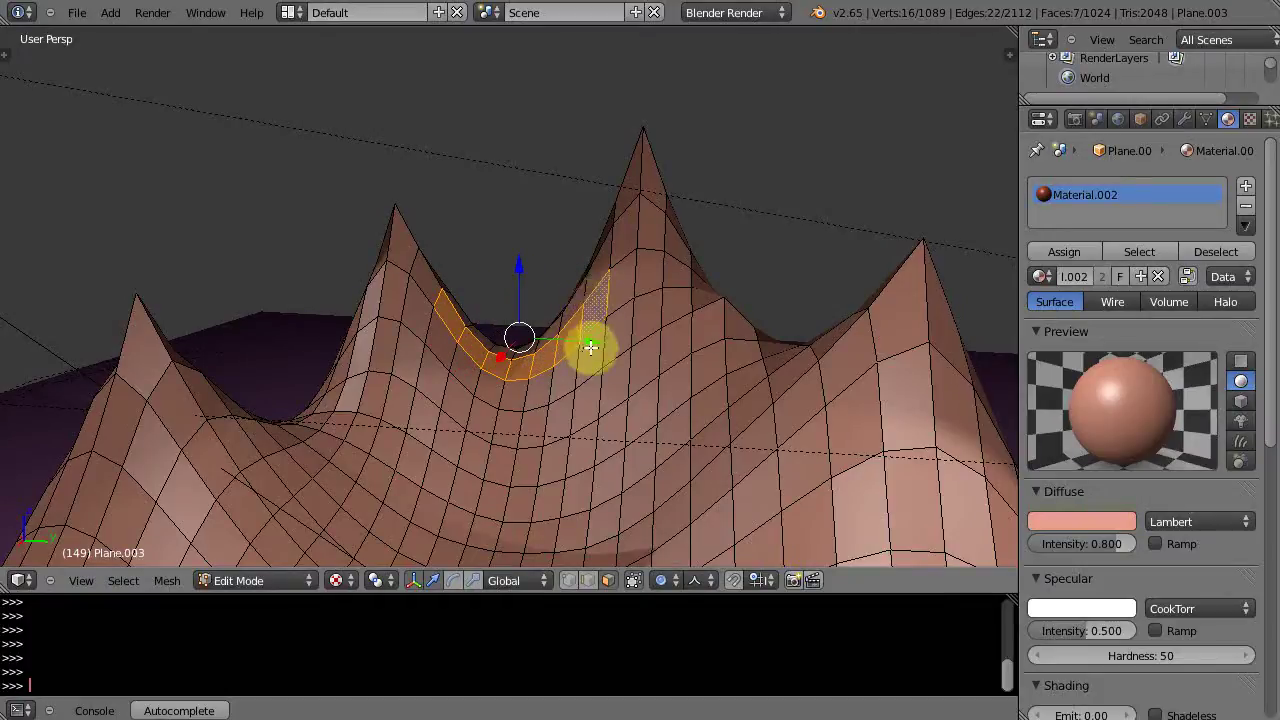
Add the second row of faces below the saddle's rim to the selection, working back to the second peak's slope.
shift+right_click(568, 362)
shift+right_click(534, 374)
shift+right_click(505, 391)
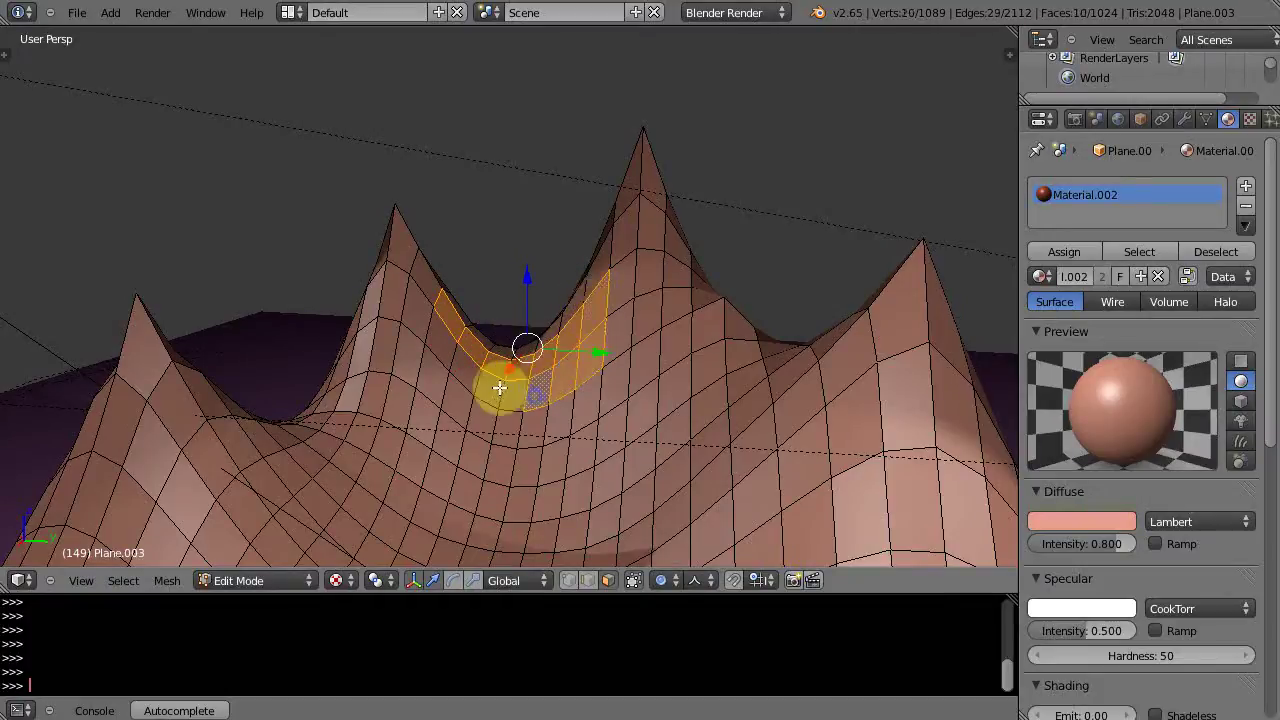
shift+right_click(490, 385)
shift+right_click(468, 372)
shift+right_click(455, 355)
shift+right_click(448, 340)
shift+right_click(463, 400)
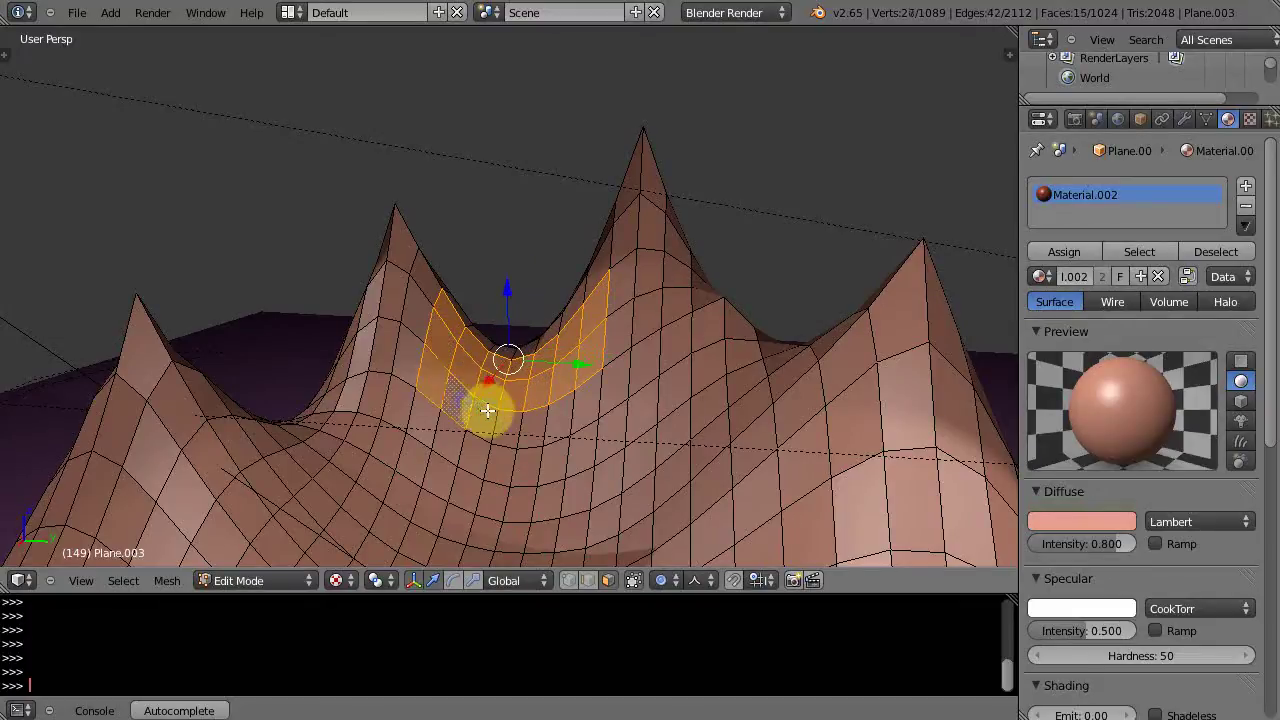
Add the faces of the next two lower rows to complete a 24-face patch beneath the saddle.
shift+right_click(492, 418)
shift+right_click(506, 417)
shift+right_click(540, 432)
shift+right_click(571, 429)
shift+right_click(566, 410)
shift+right_click(528, 455)
shift+right_click(477, 449)
shift+right_click(452, 434)
shift+right_click(446, 430)
shift+right_click(523, 429)
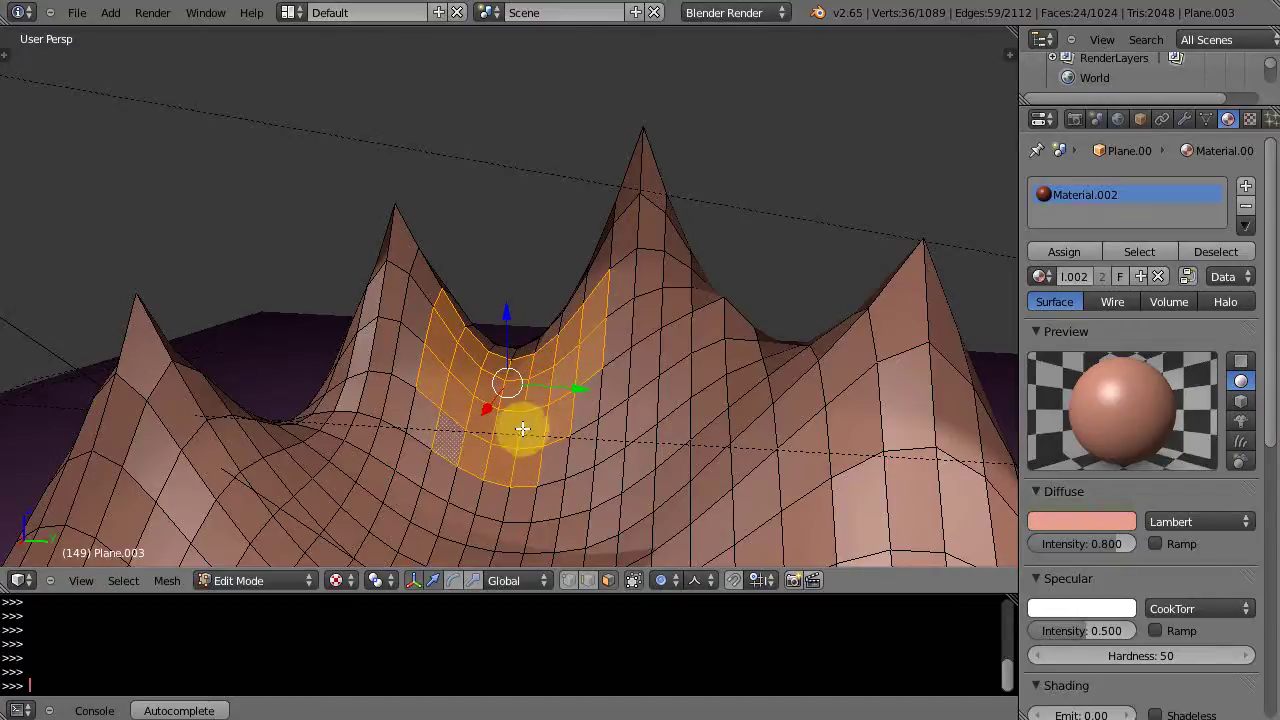
shift+right_click(545, 420)
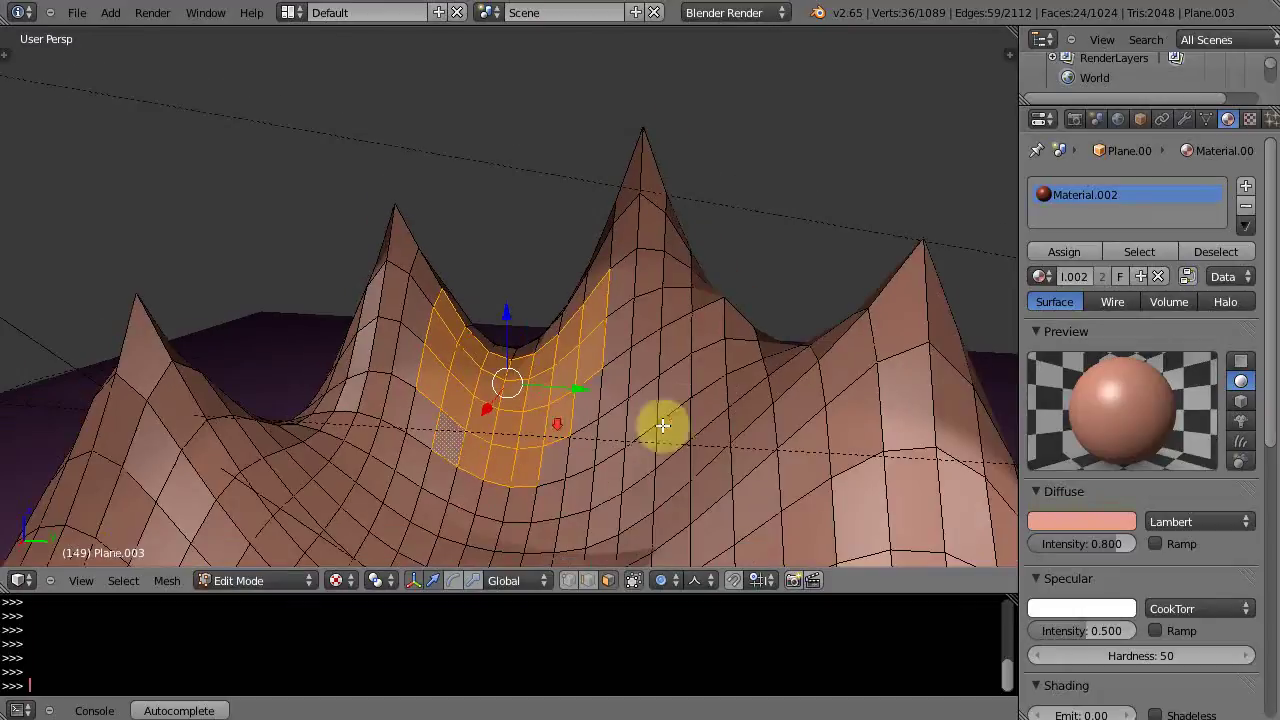
Separate the selected faces into their own object and return to Object Mode.
key(p)
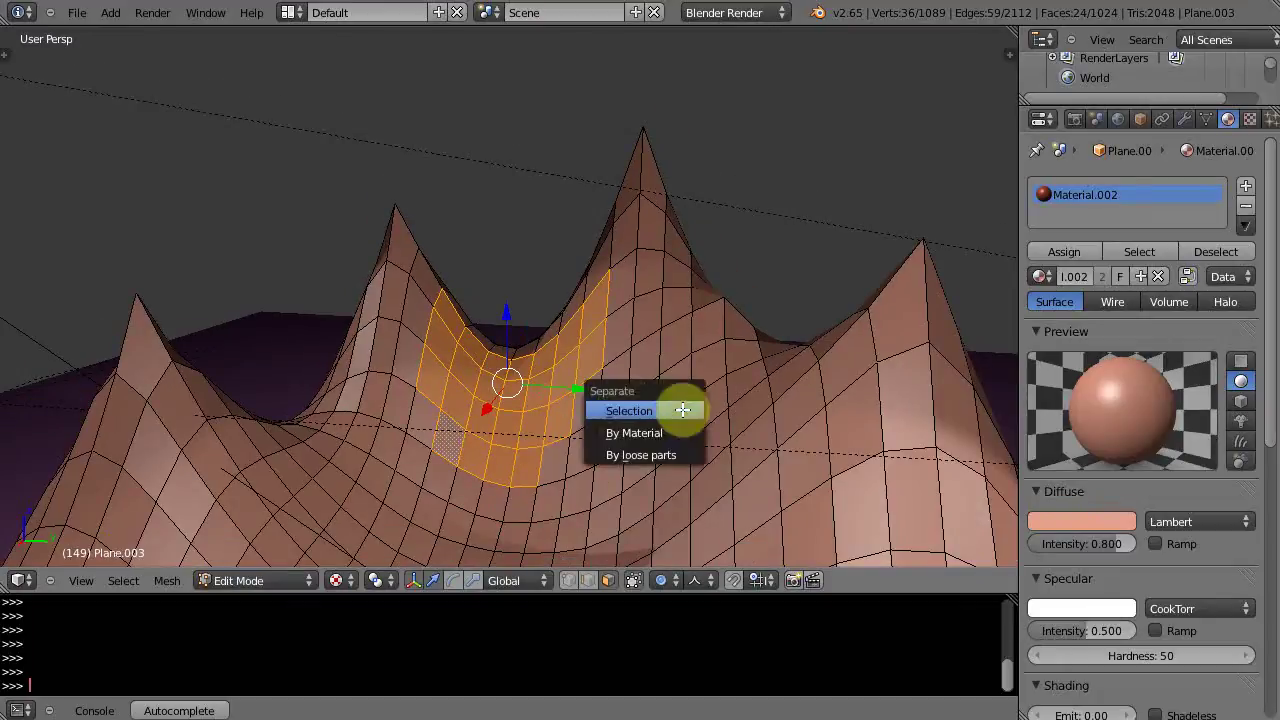
click(622, 412)
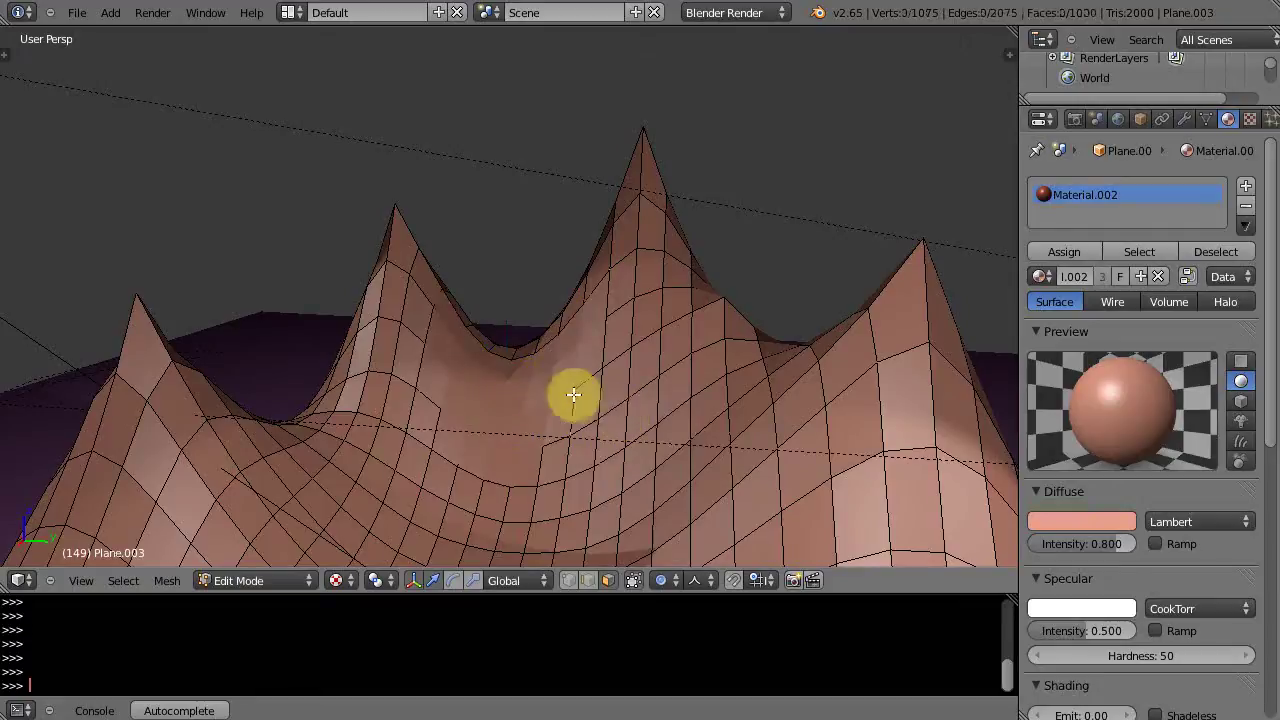
scroll(560, 440, up, 2)
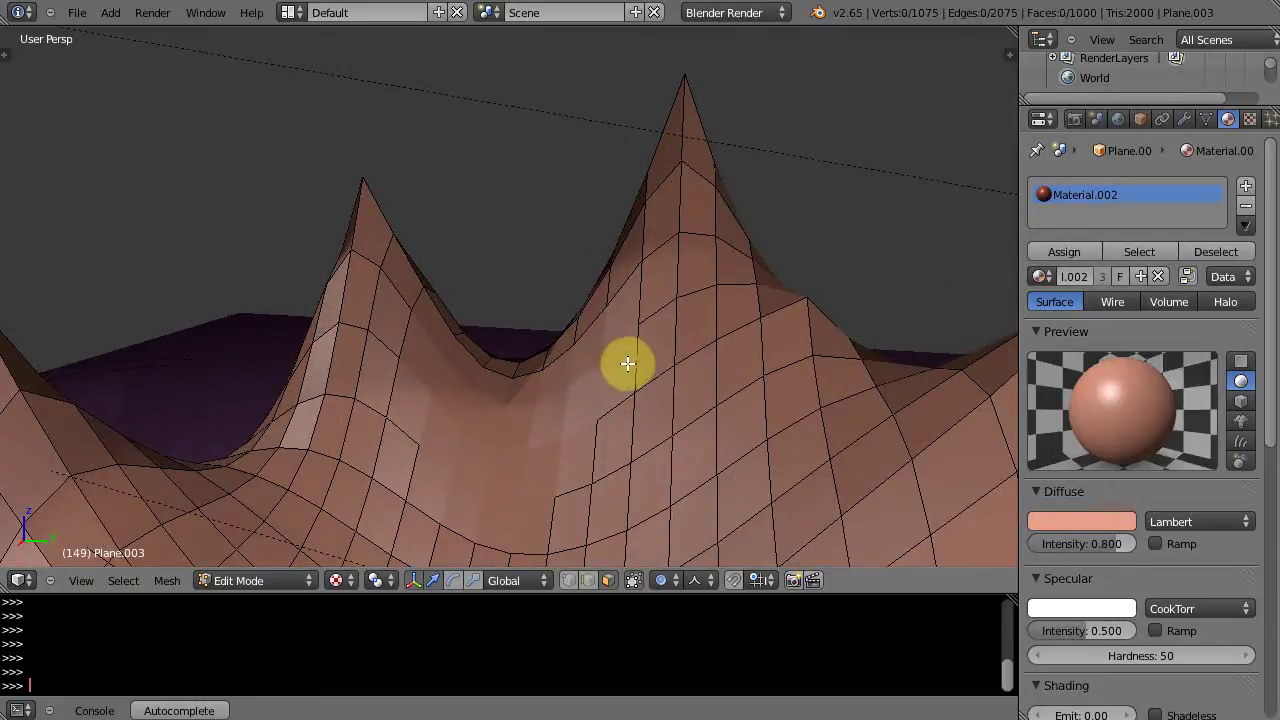
key(a)
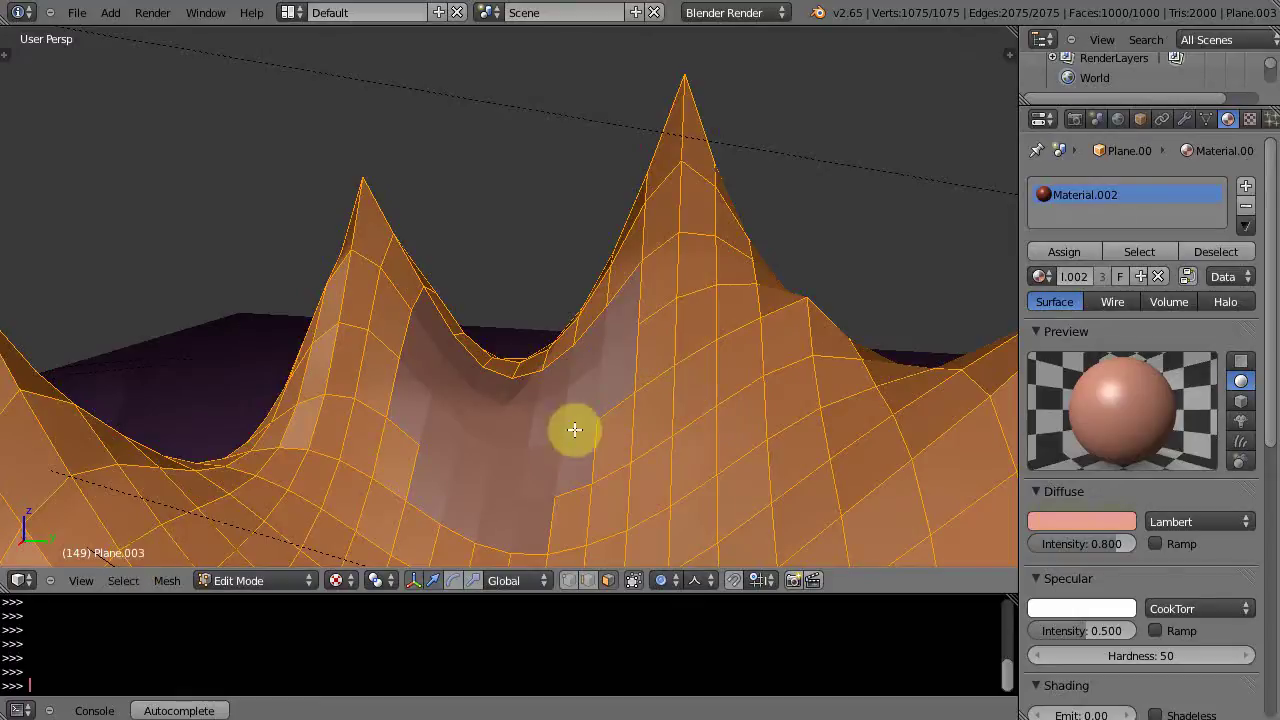
key(Tab)
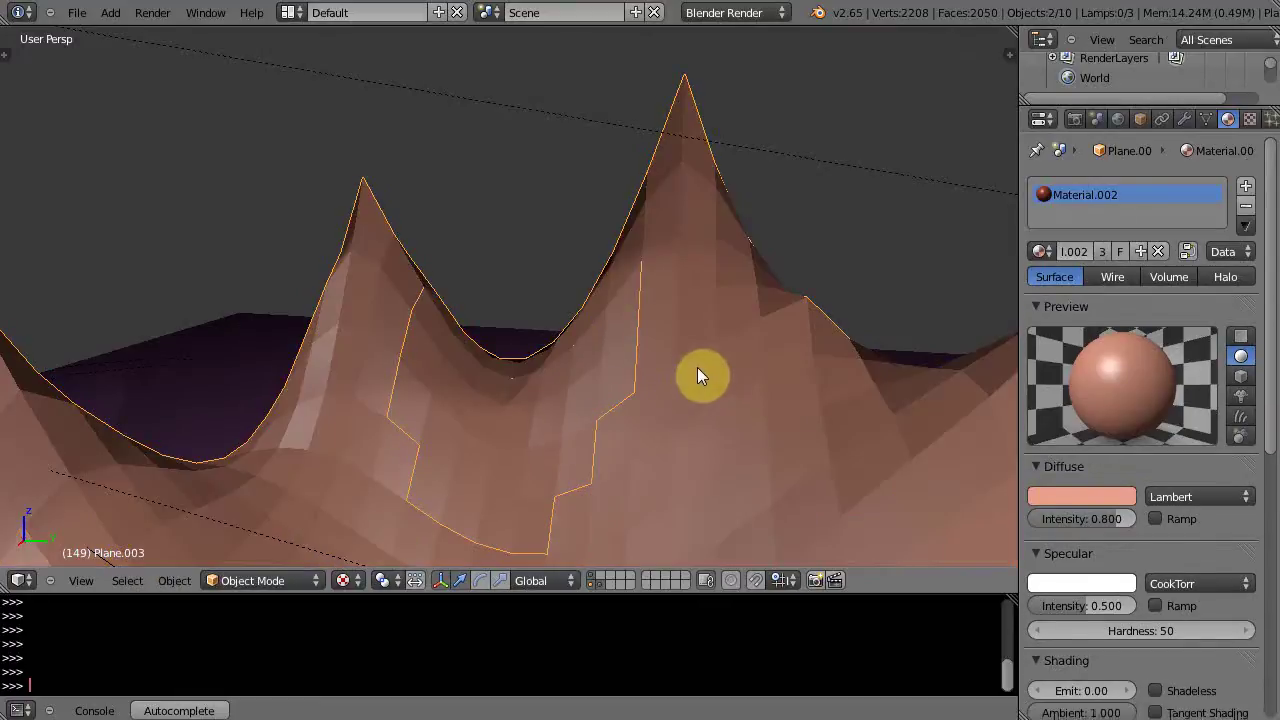
Delete the leftover duplicate mountain mesh, keeping the original mountain and the separated patch, Plane.004, with the patch selected.
key(x)
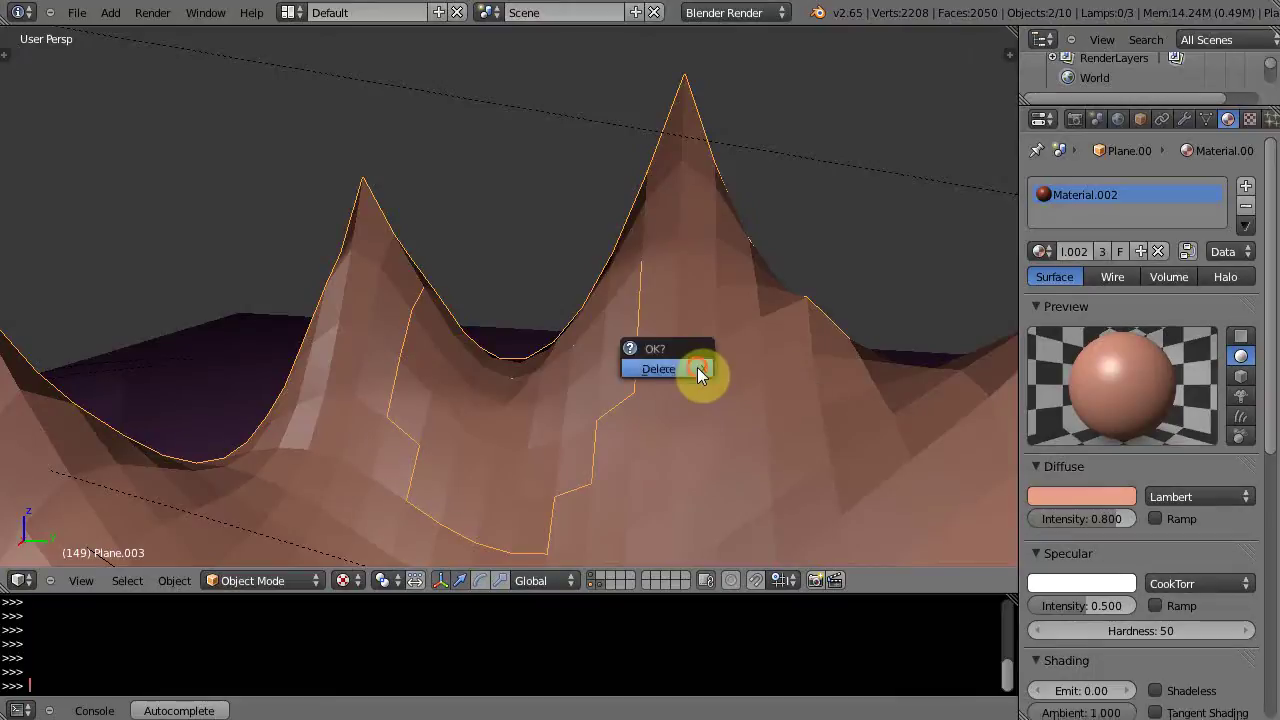
click(697, 367)
right_click(681, 315)
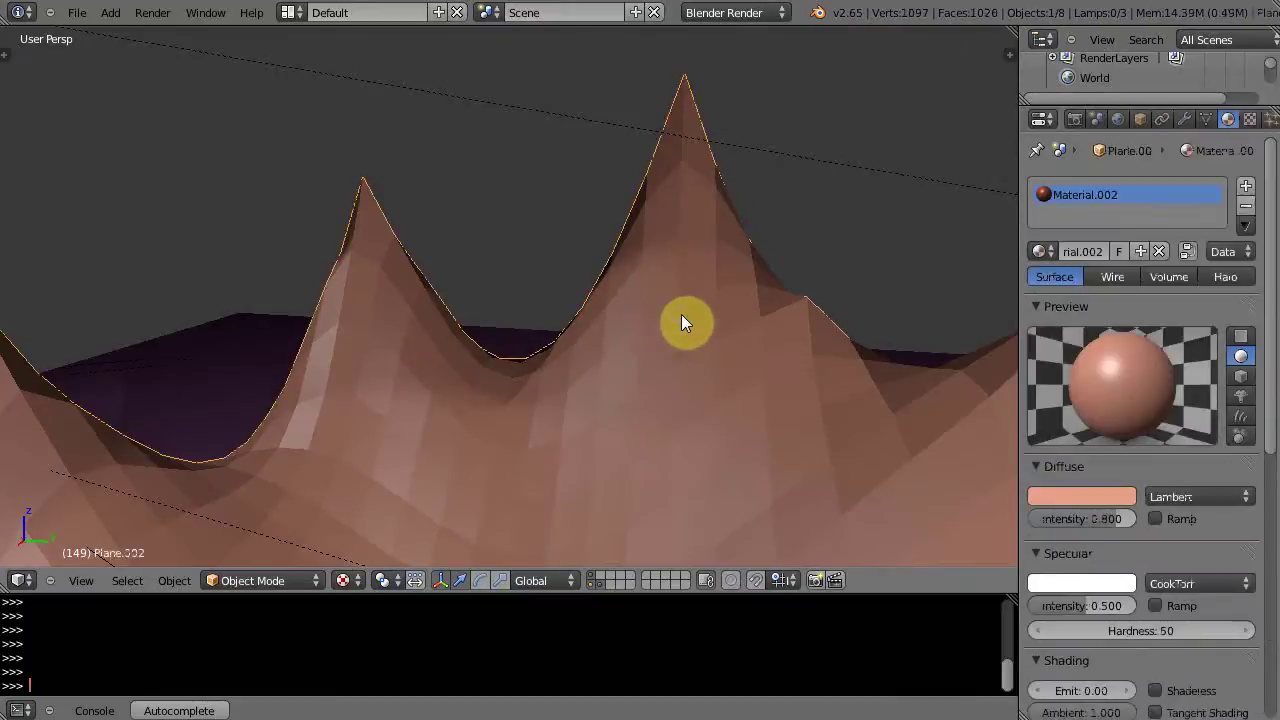
right_click(512, 410)
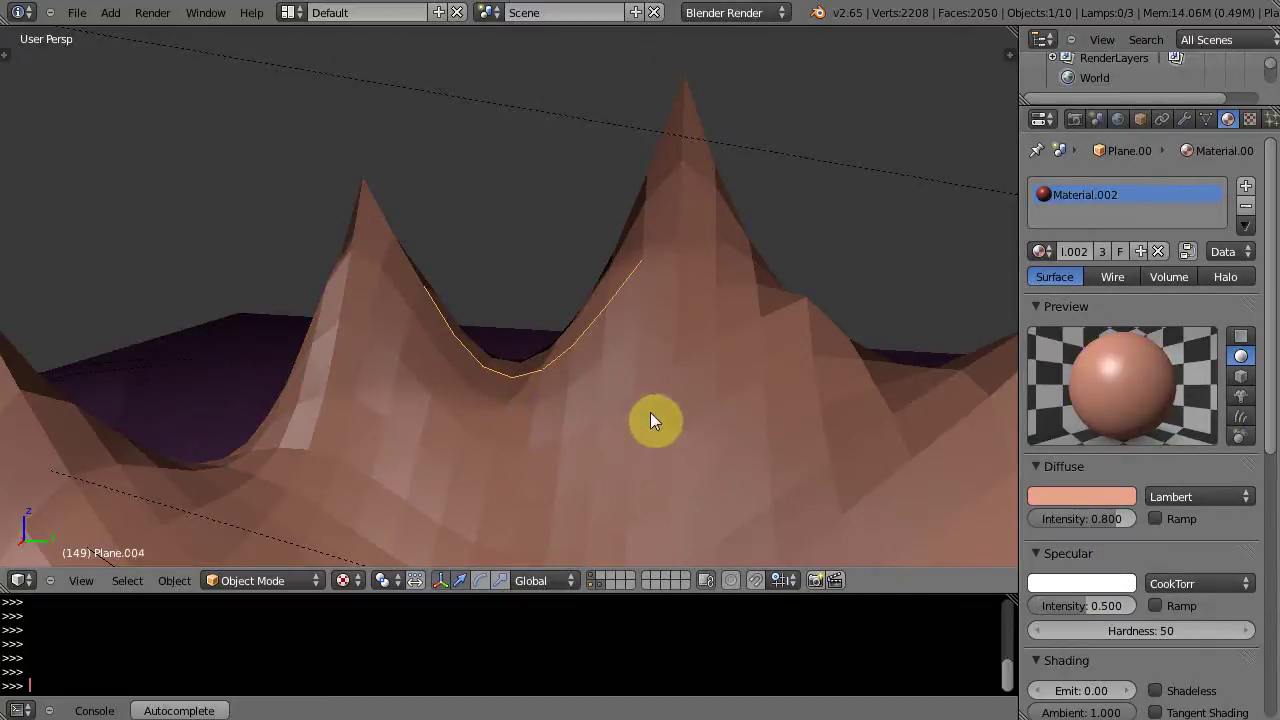
key(ctrl+z)
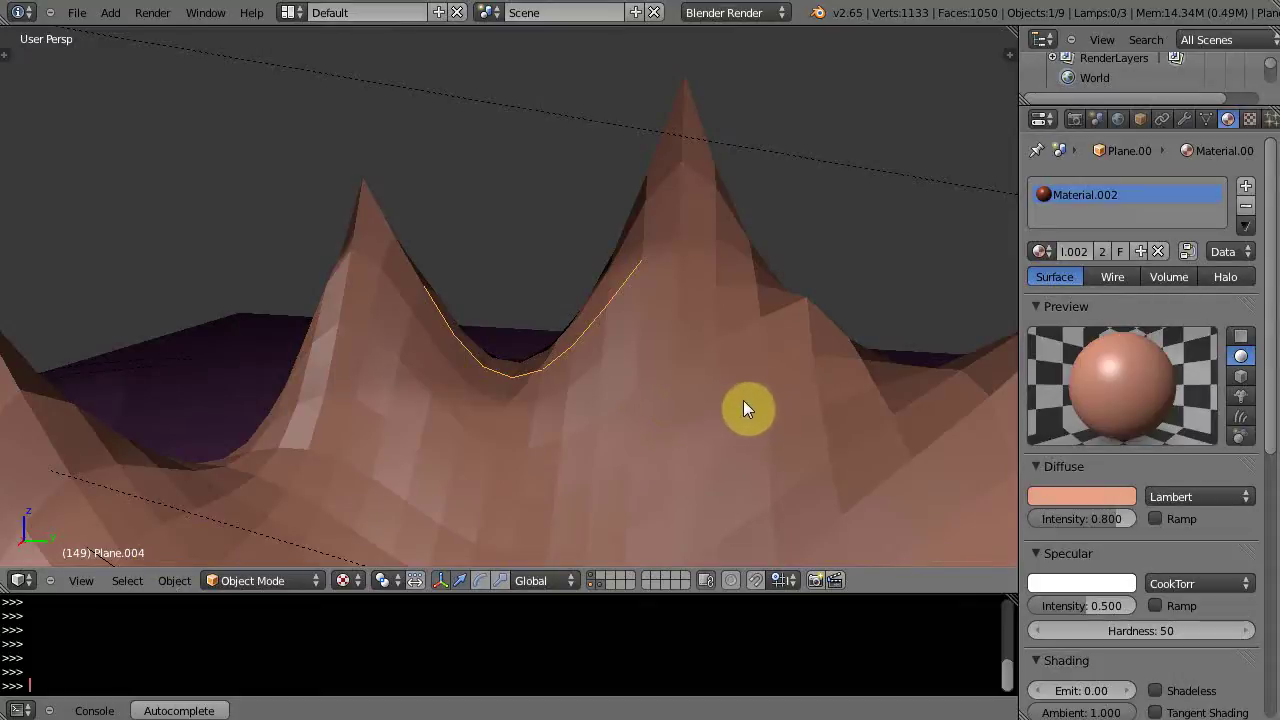
Make the patch single-user for Object & Data & Materials+Tex, and change its material's diffuse color to yellow-orange.
key(u)
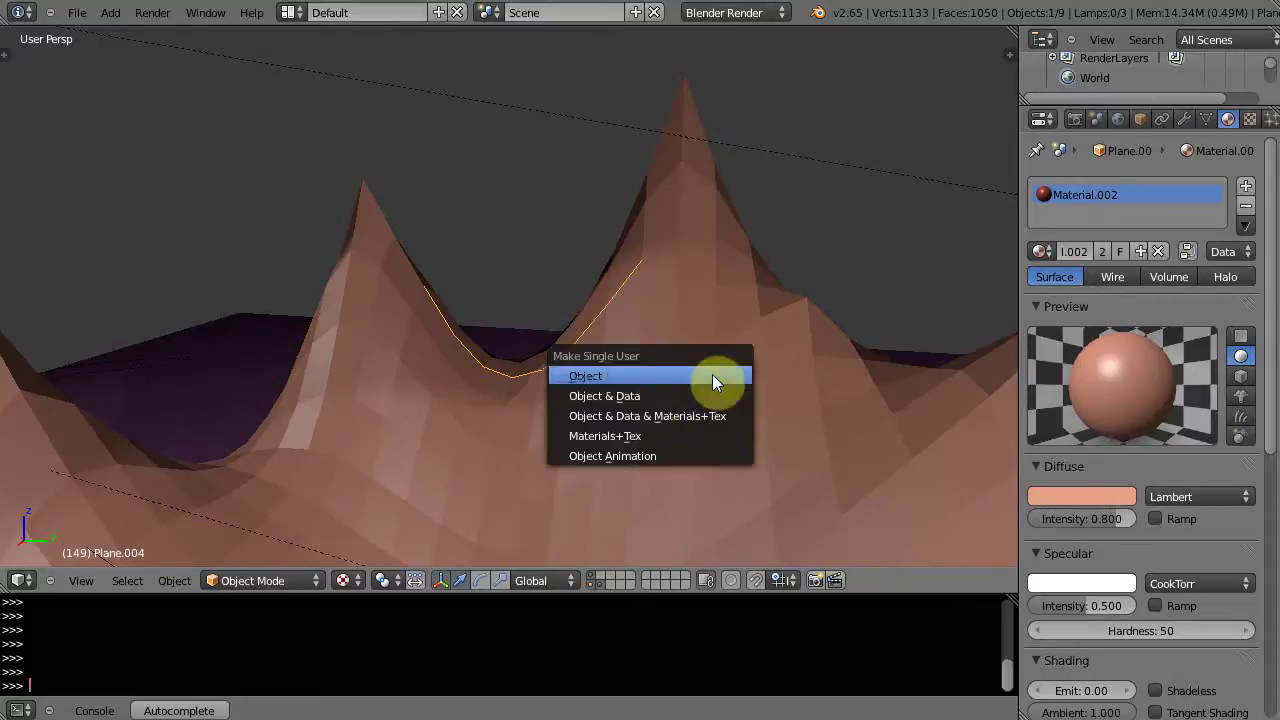
click(639, 418)
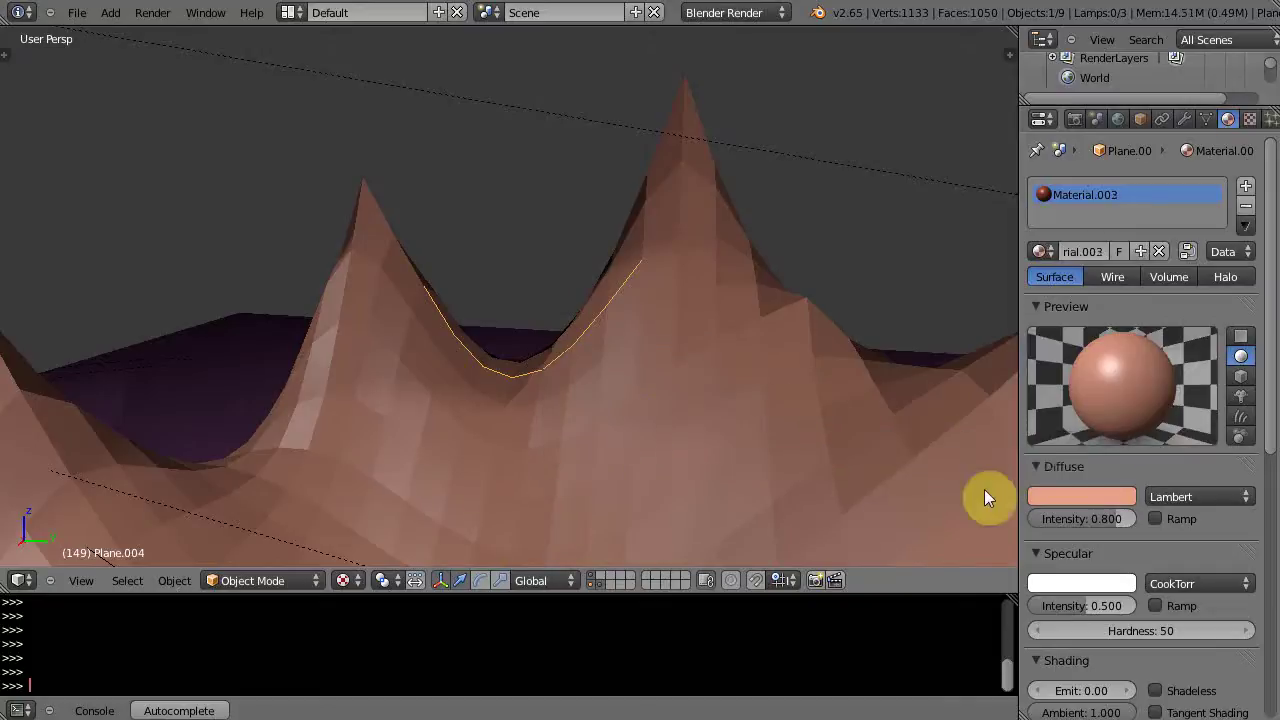
click(1072, 497)
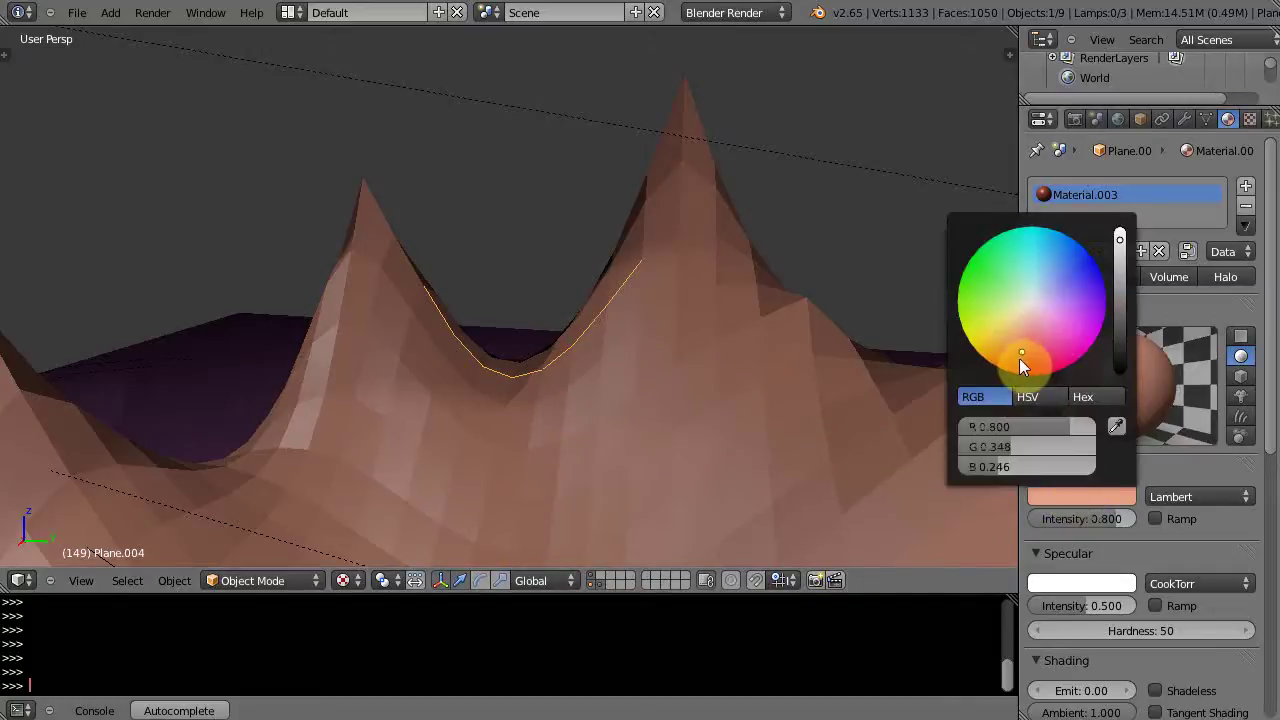
drag(1018, 354, 1004, 349)
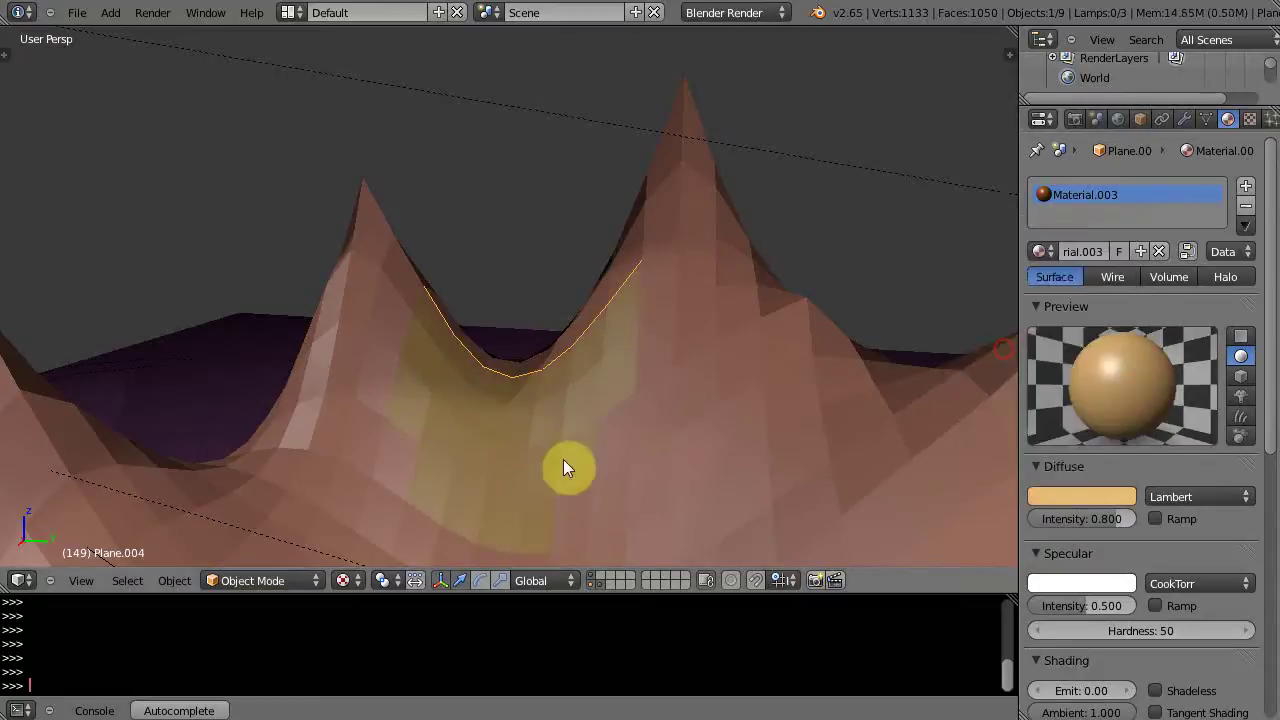
Examine the recolored patch in the saddle from several angles and select it again.
middle_drag(563, 461, 543, 333)
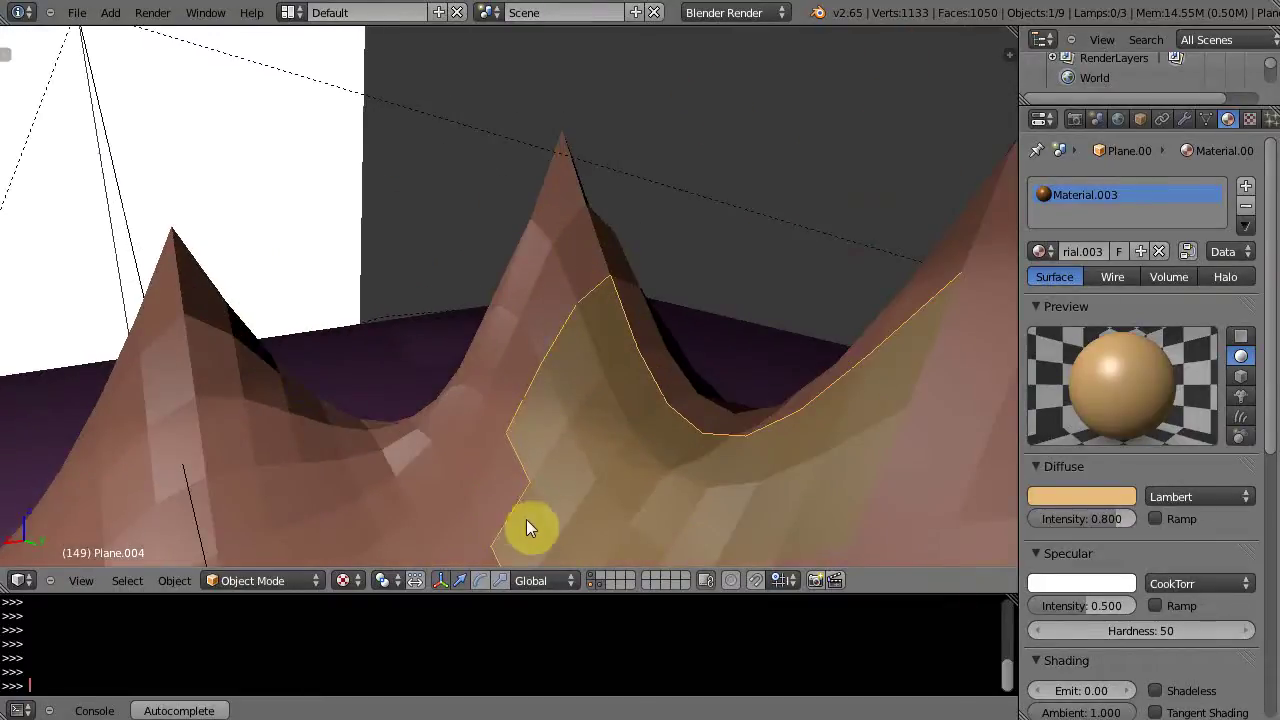
middle_drag(539, 512, 563, 517)
middle_drag(710, 413, 597, 266)
mouse_move(609, 380)
middle_down()
mouse_move(571, 423)
mouse_move(587, 392)
middle_up()
scroll(590, 390, down, 3)
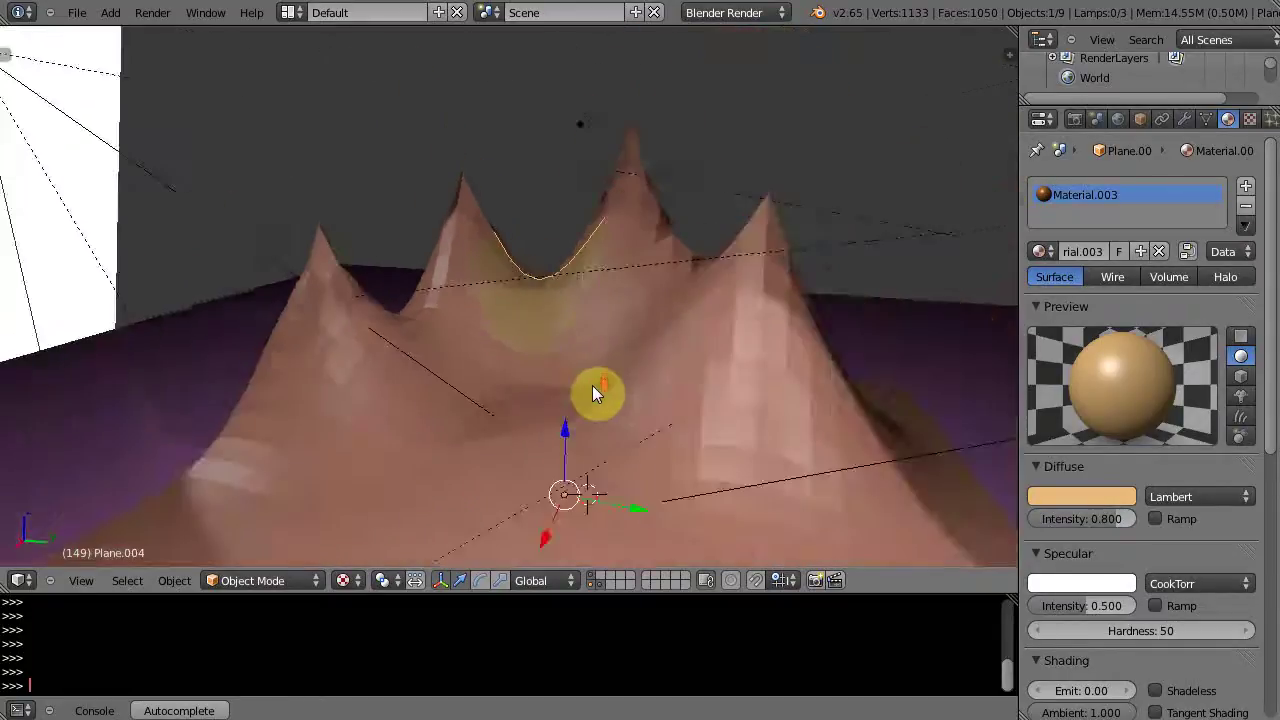
scroll(592, 385, up, 3)
right_click(584, 305)
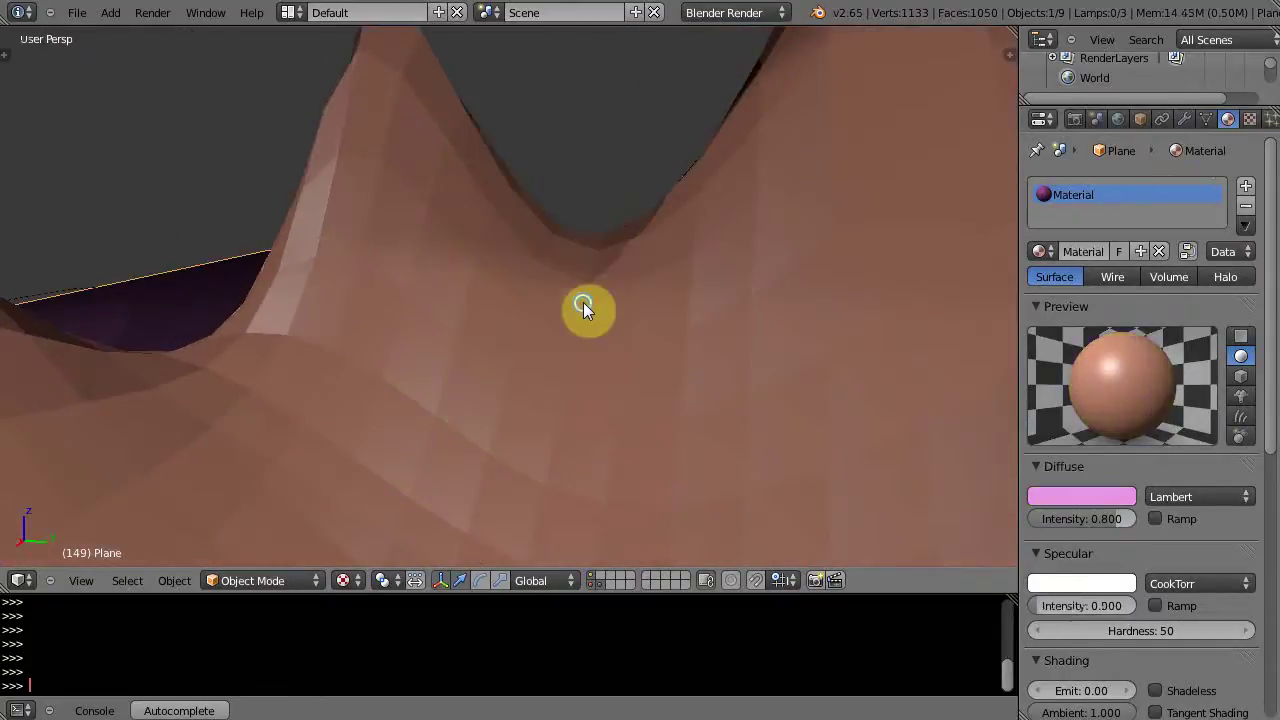
right_click(584, 304)
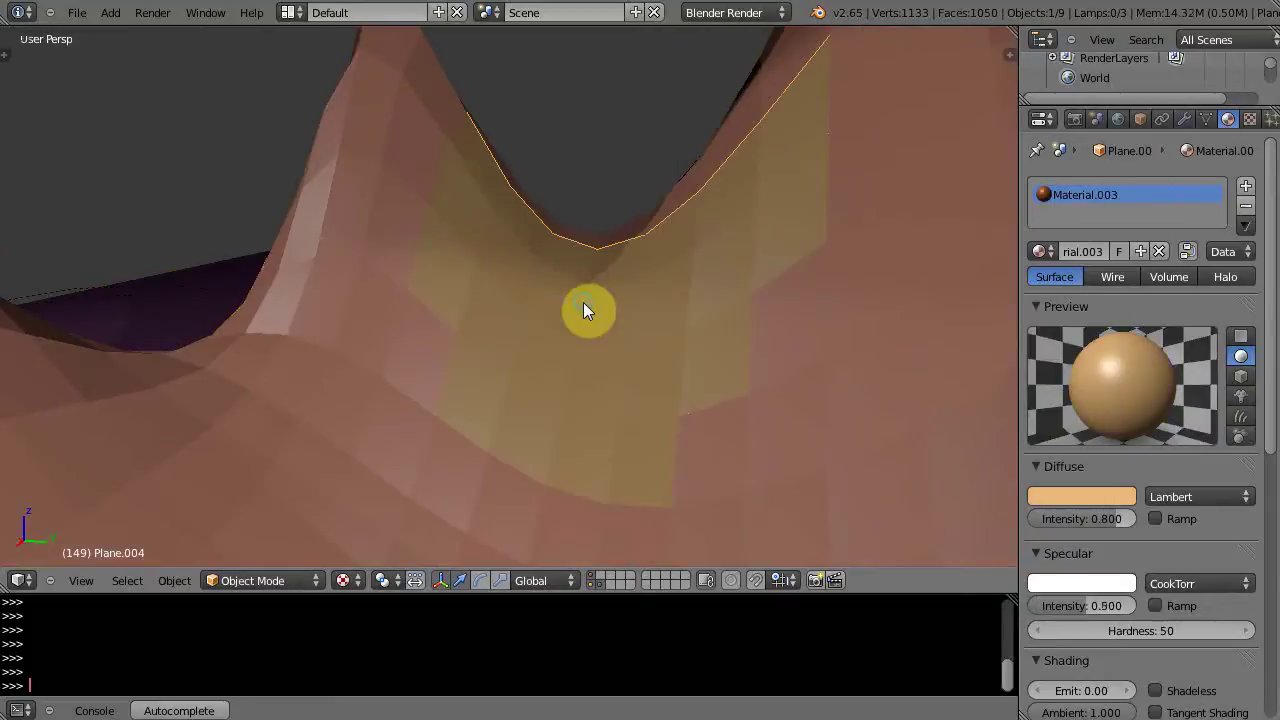
Add a vertex group to the patch's mesh data and name it Mud Patch.
click(1205, 119)
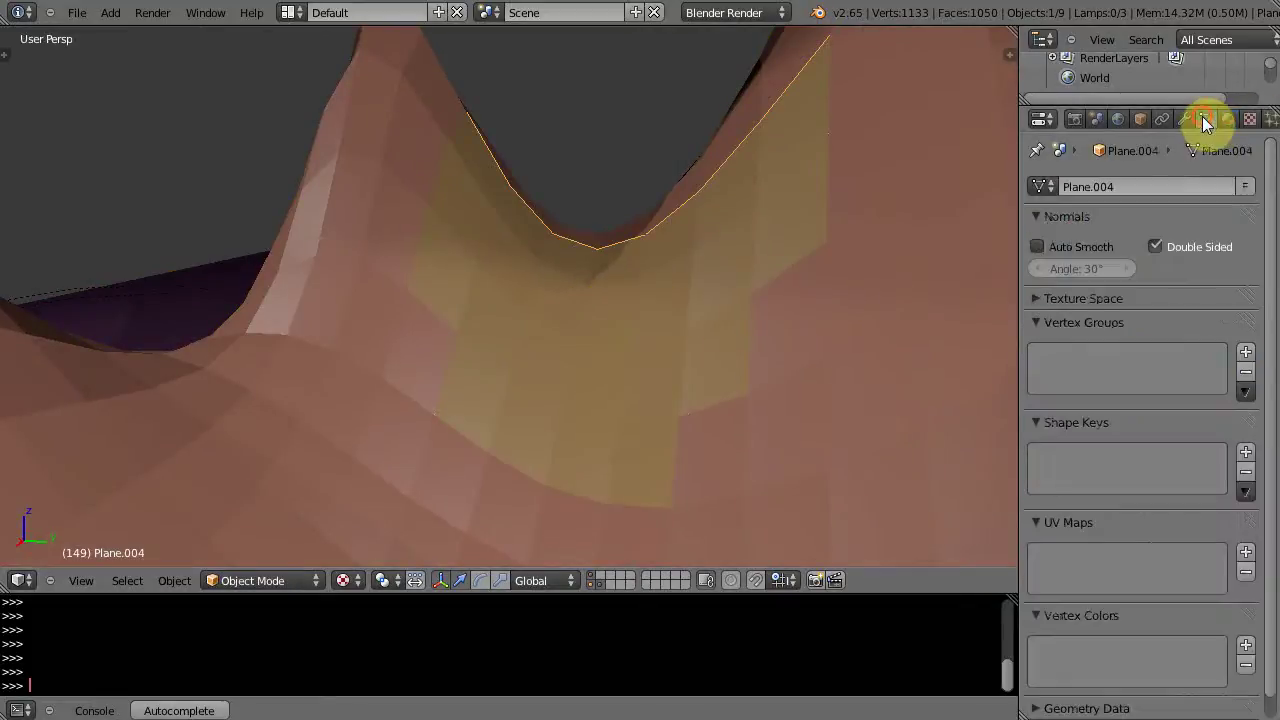
click(1245, 352)
click(1157, 469)
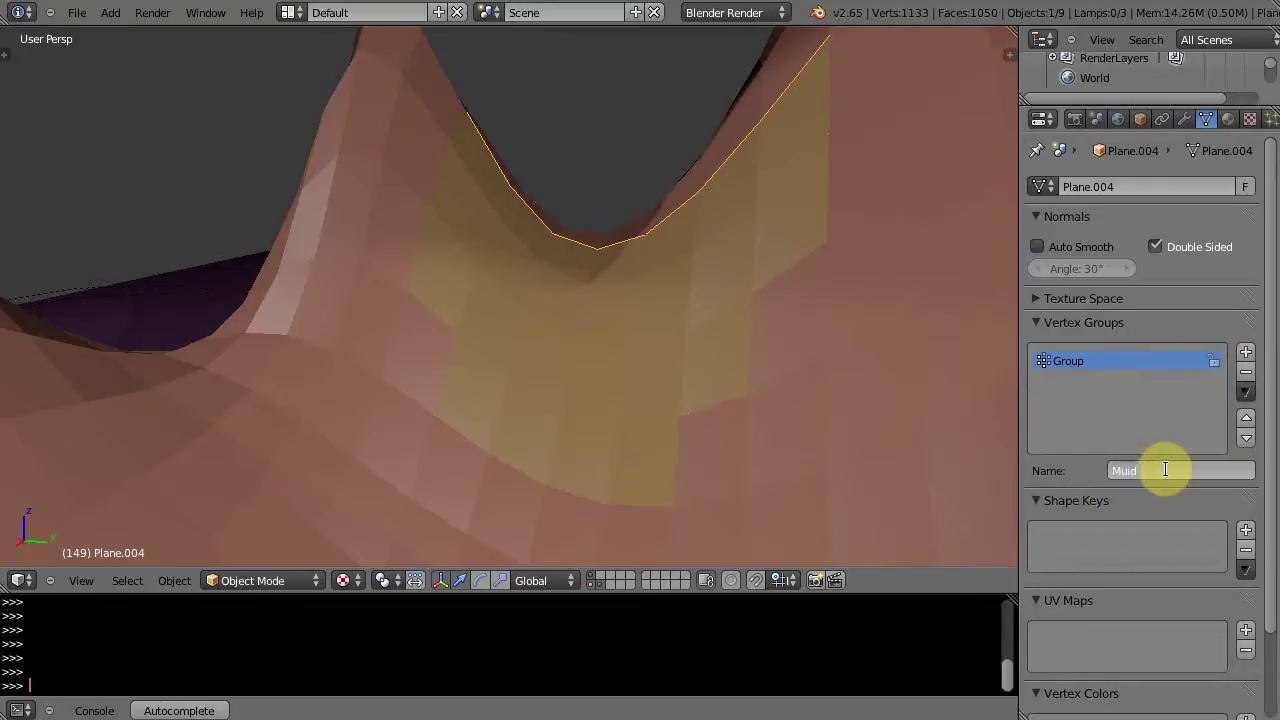
text(Mud Patch)
key(Return)
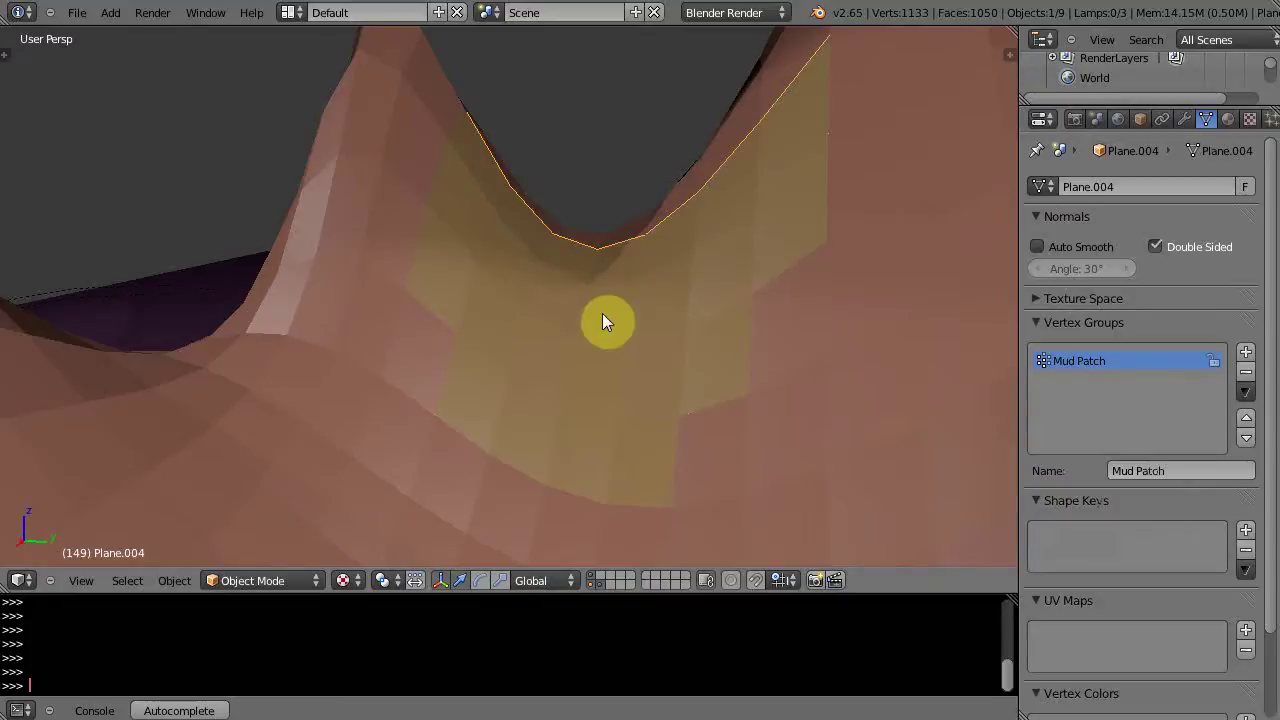
Enter Edit Mode on the patch and set the Mud Patch group's assignment weight to 0.
key(Tab)
click(1103, 520)
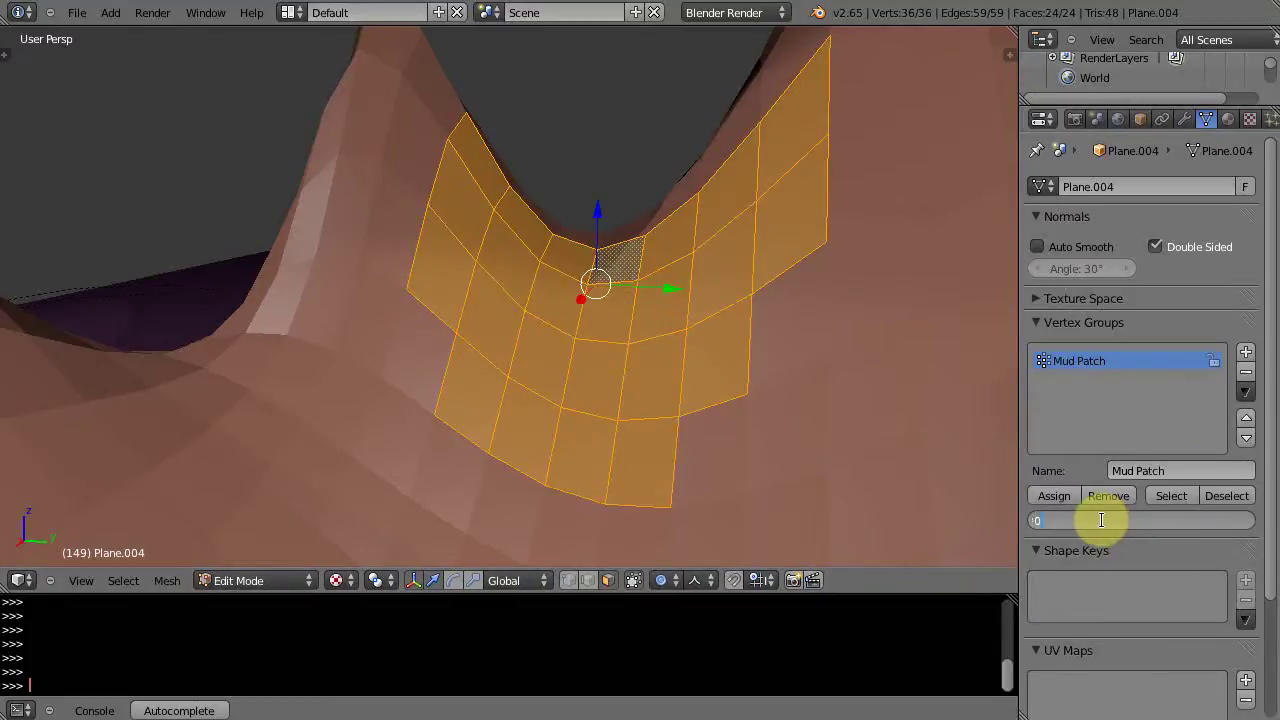
text(0)
key(Return)
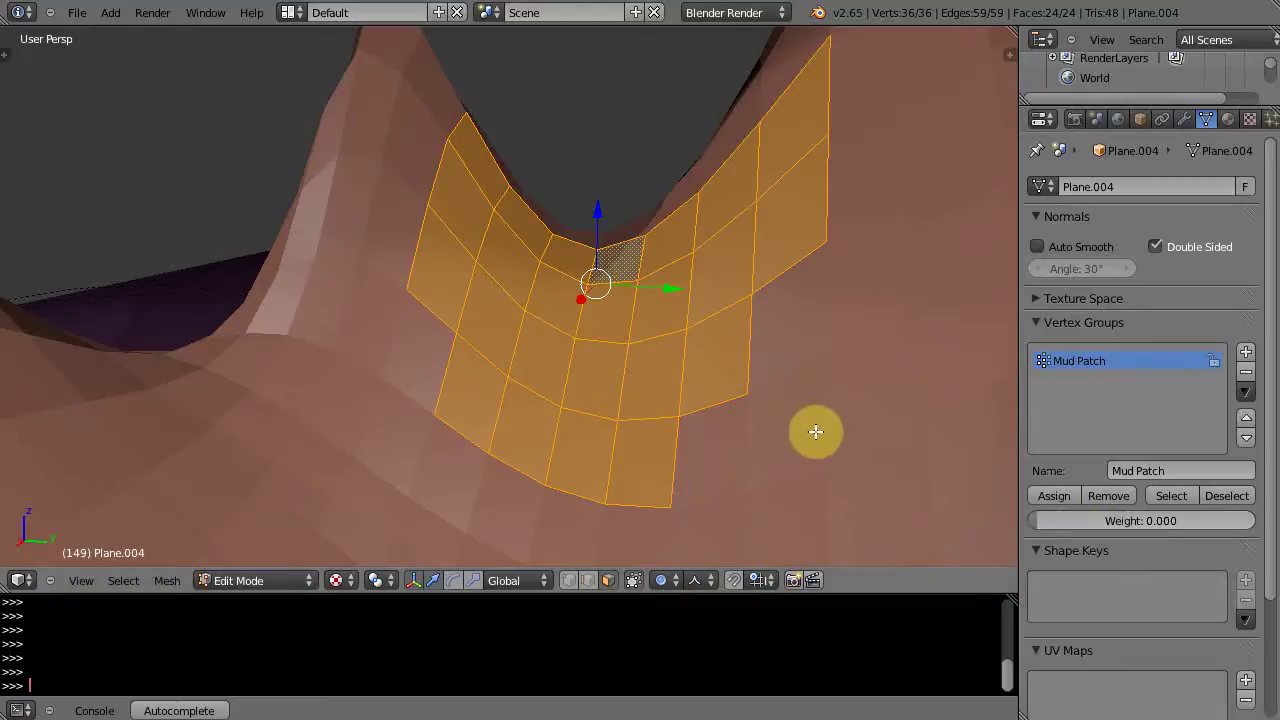
middle_drag(777, 411, 751, 381)
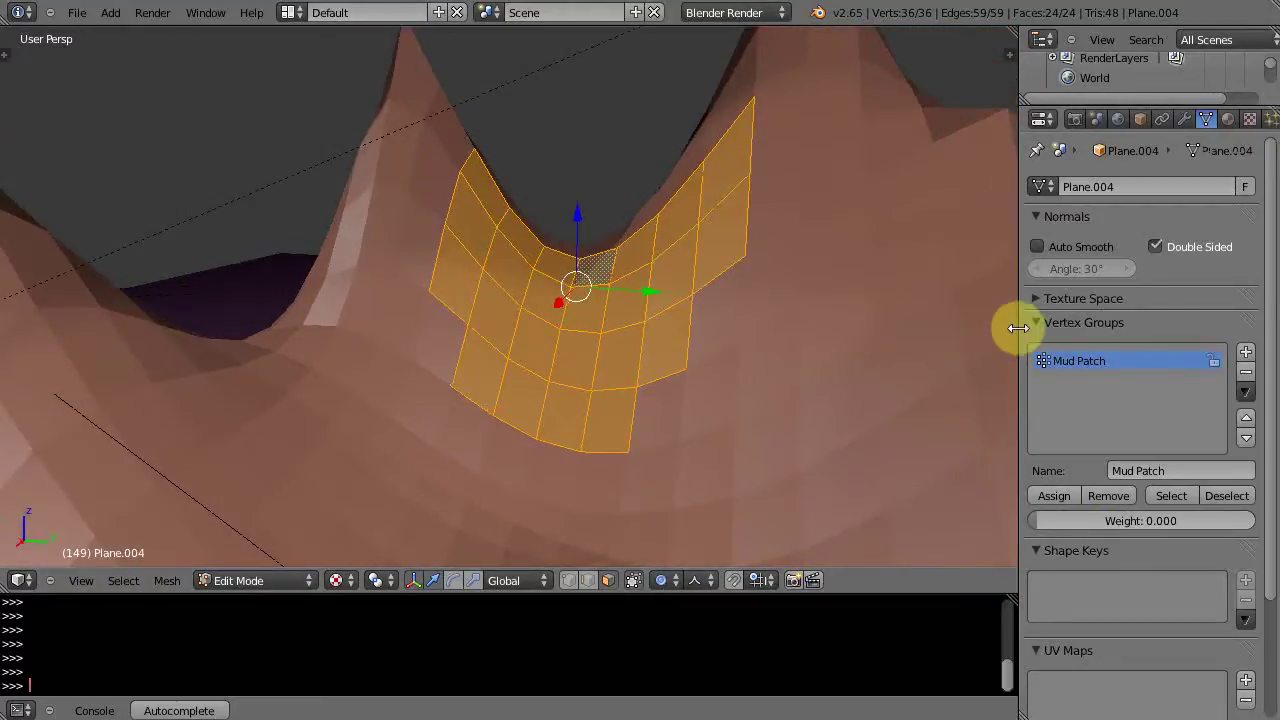
Enable Soft Body physics on the patch and assign Mud Patch as its Soft Body Goal vertex group.
drag(1018, 328, 991, 330)
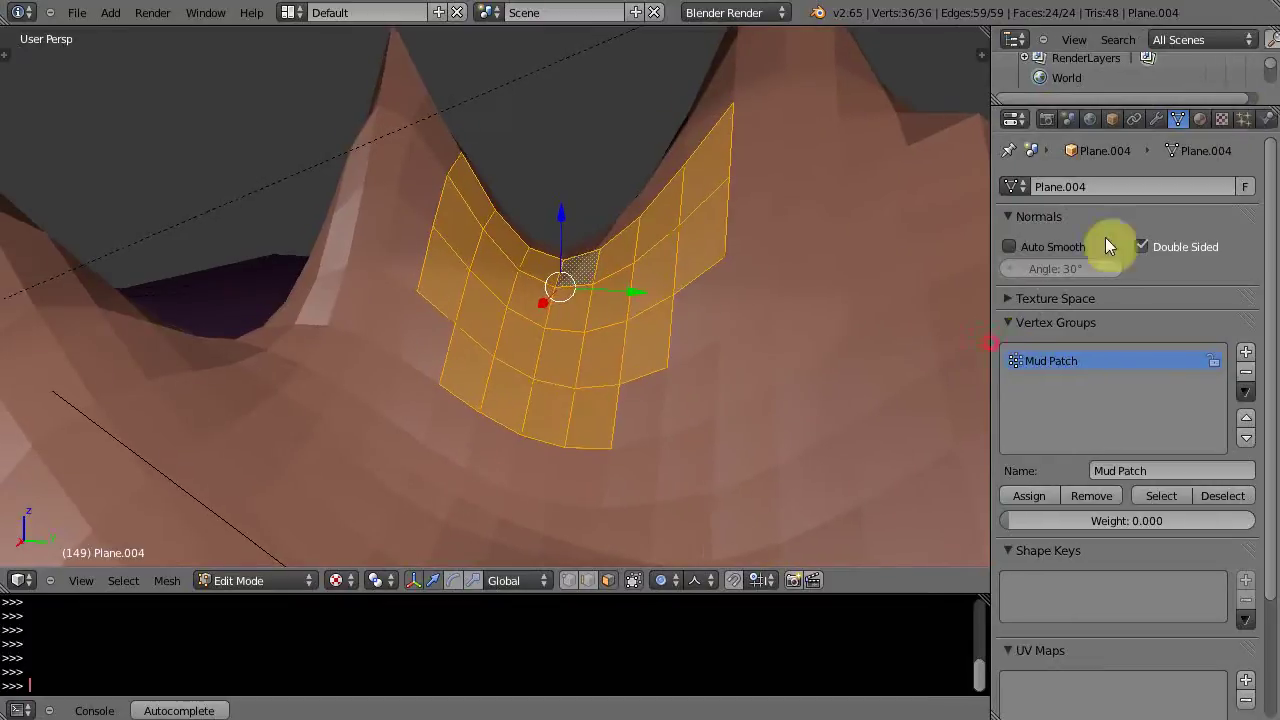
click(1267, 119)
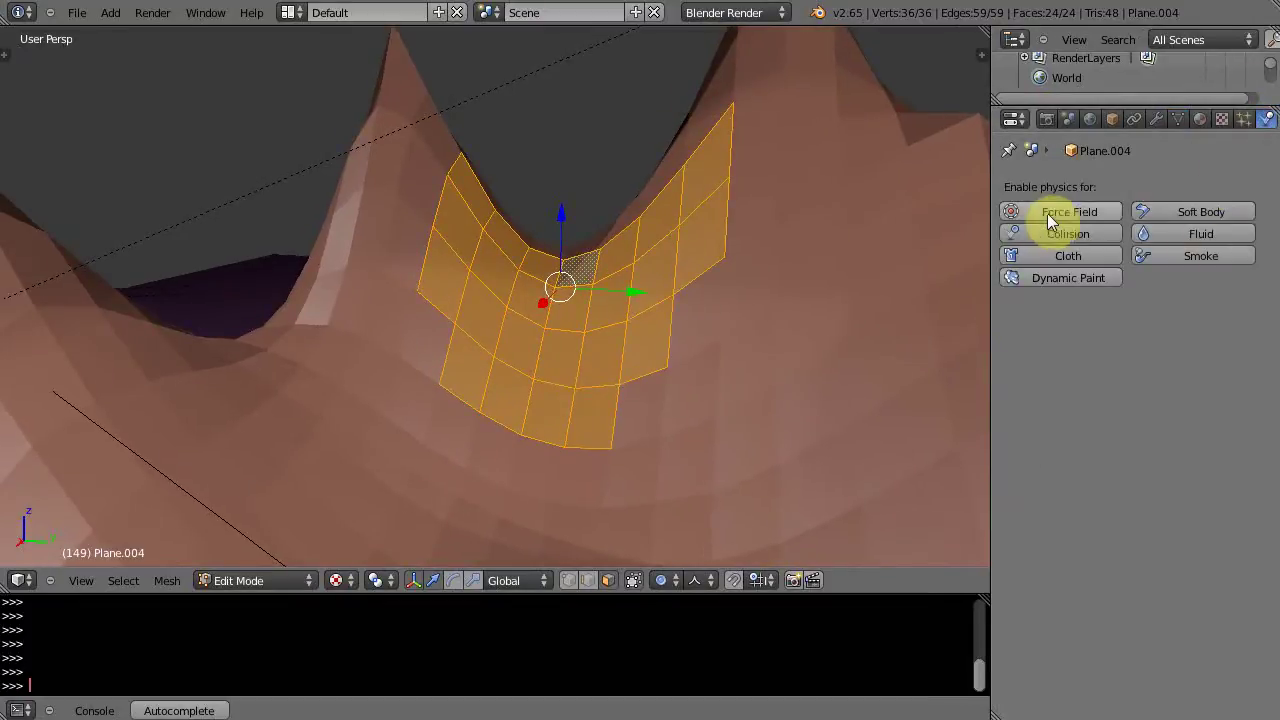
click(1202, 212)
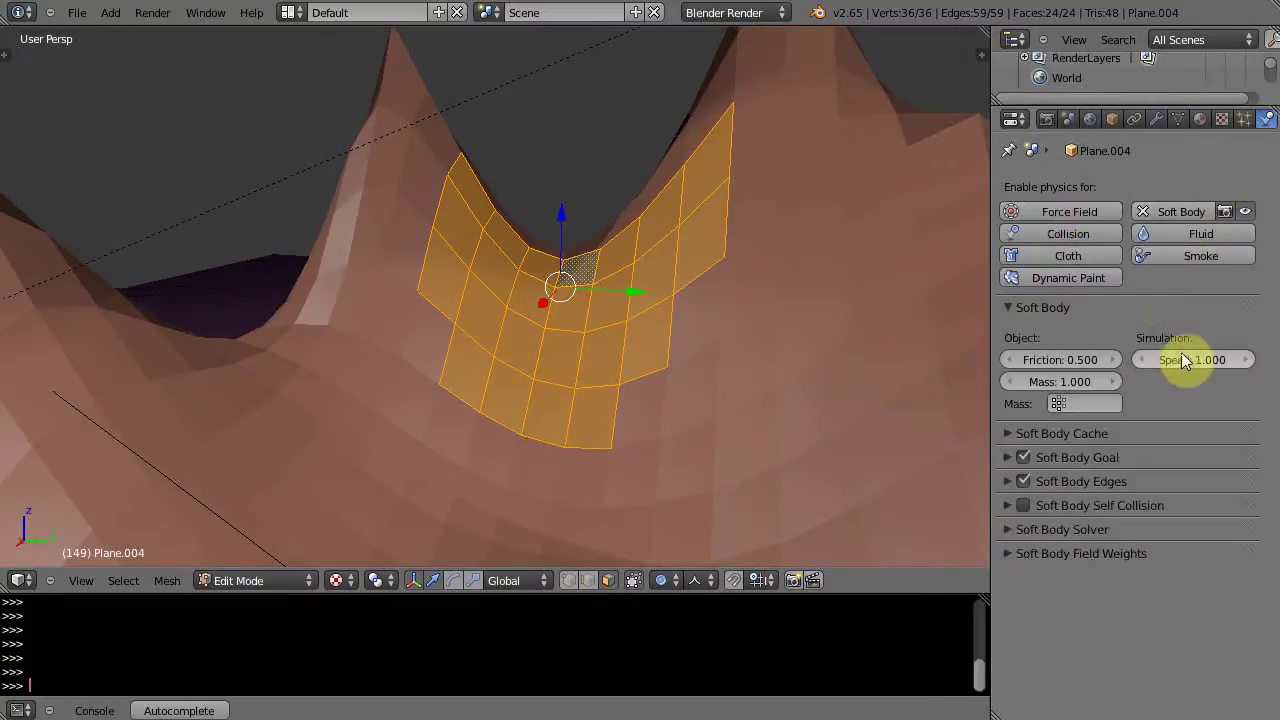
click(1003, 456)
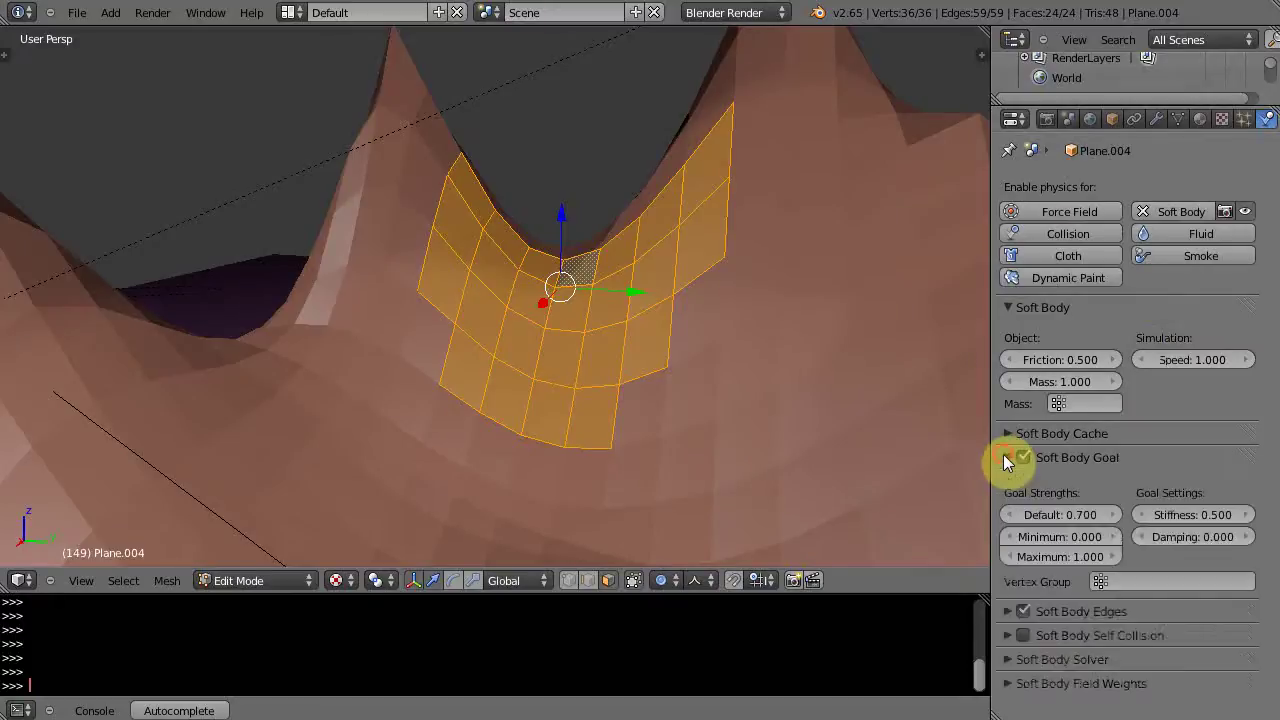
click(1169, 581)
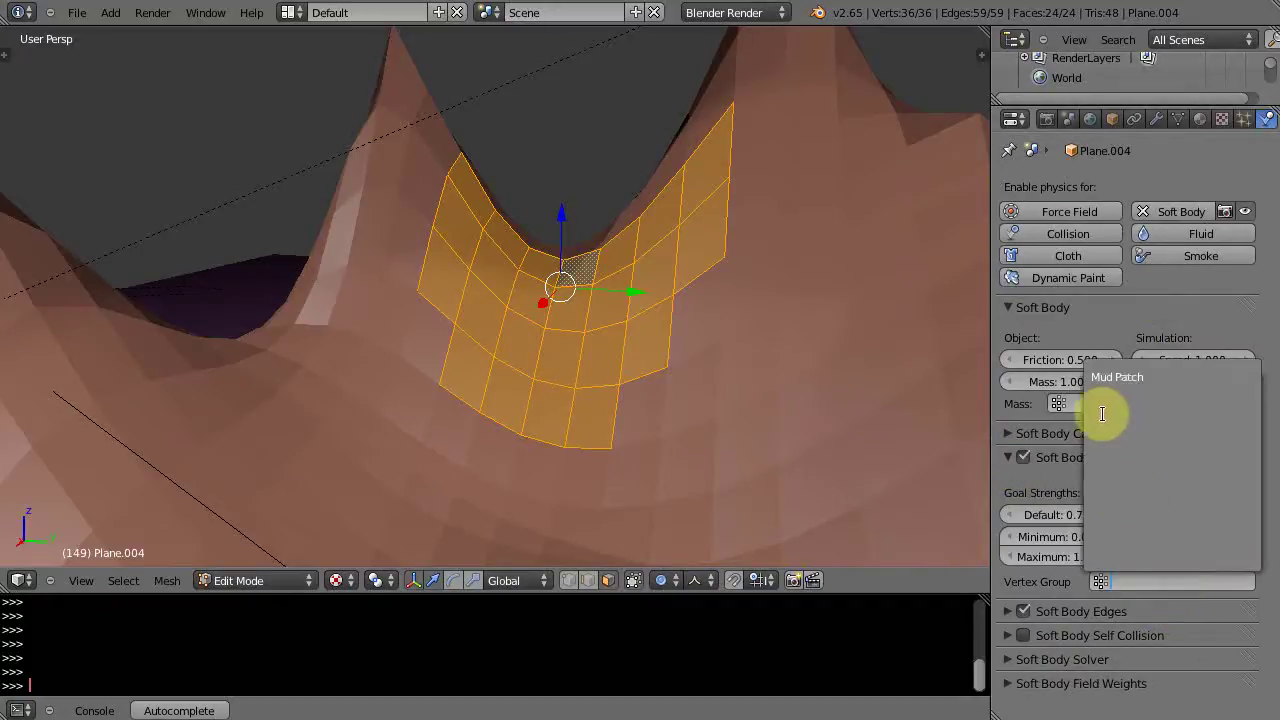
click(1122, 375)
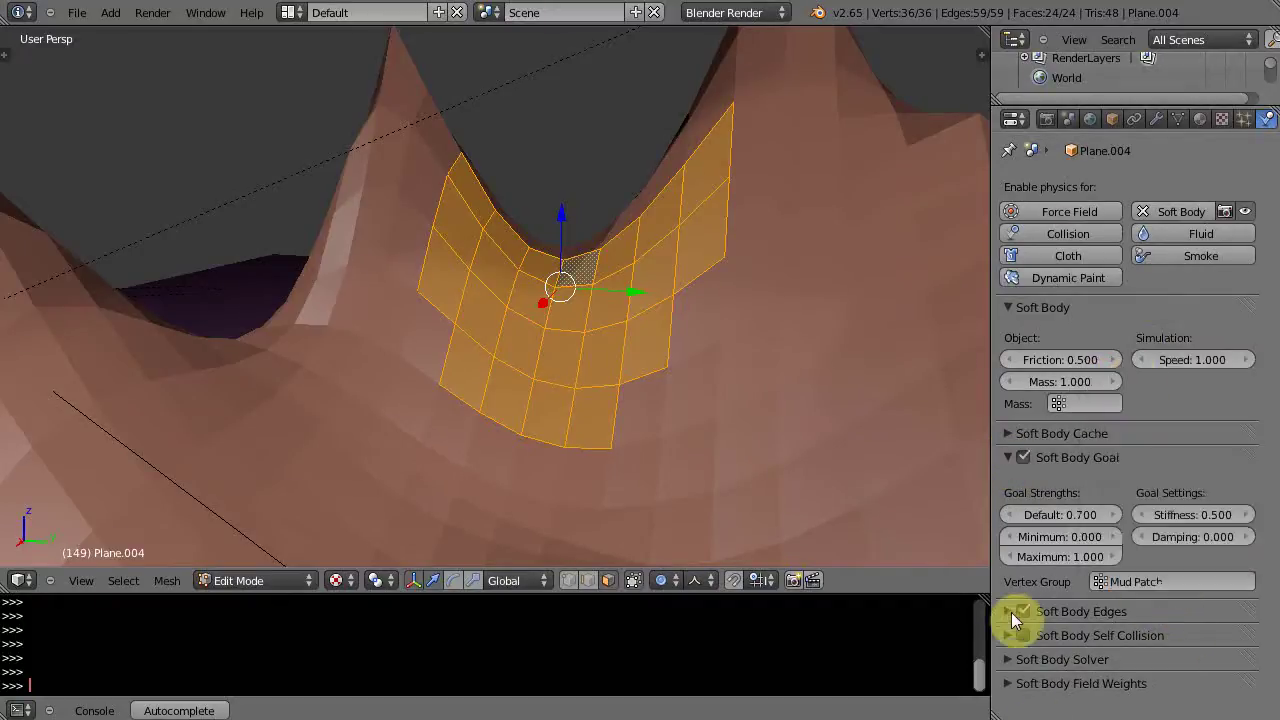
Set the soft body's default goal strength to 1.000, goal damping to 15.103, edge pull and push to 0.999, and friction to 0.
drag(1040, 514, 1272, 470)
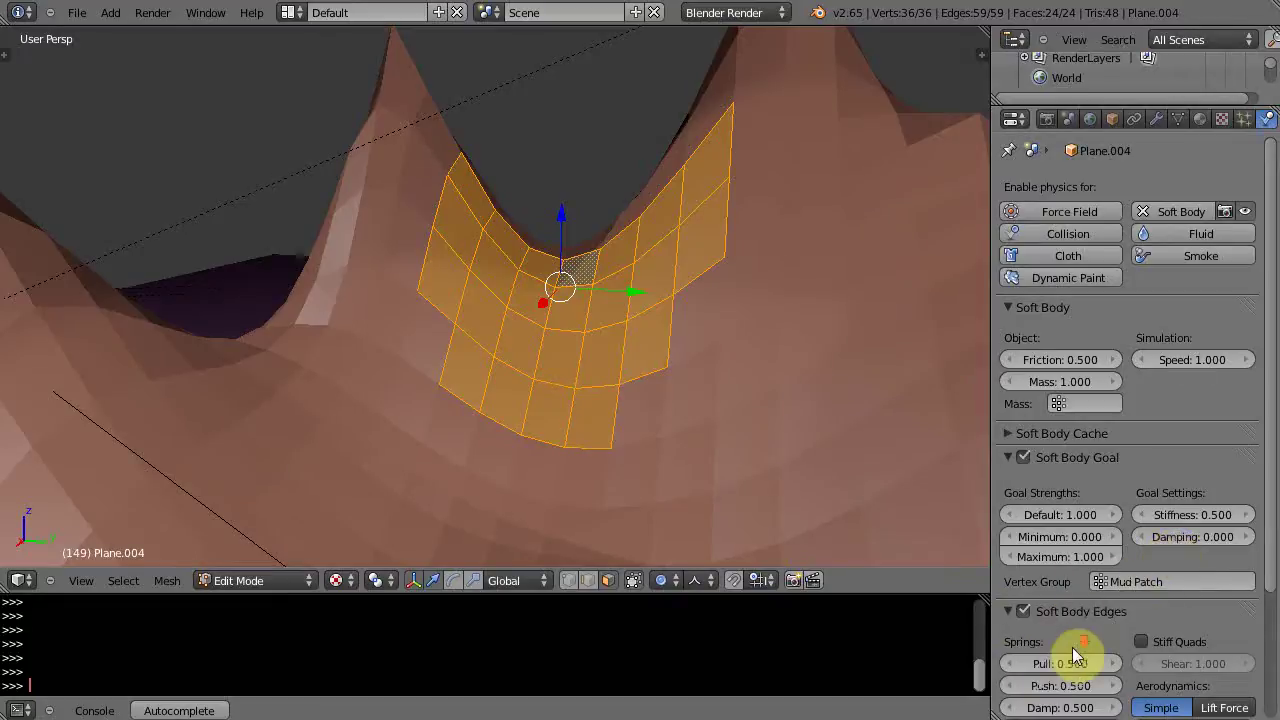
scroll(1060, 655, down, 4)
drag(1054, 508, 1235, 517)
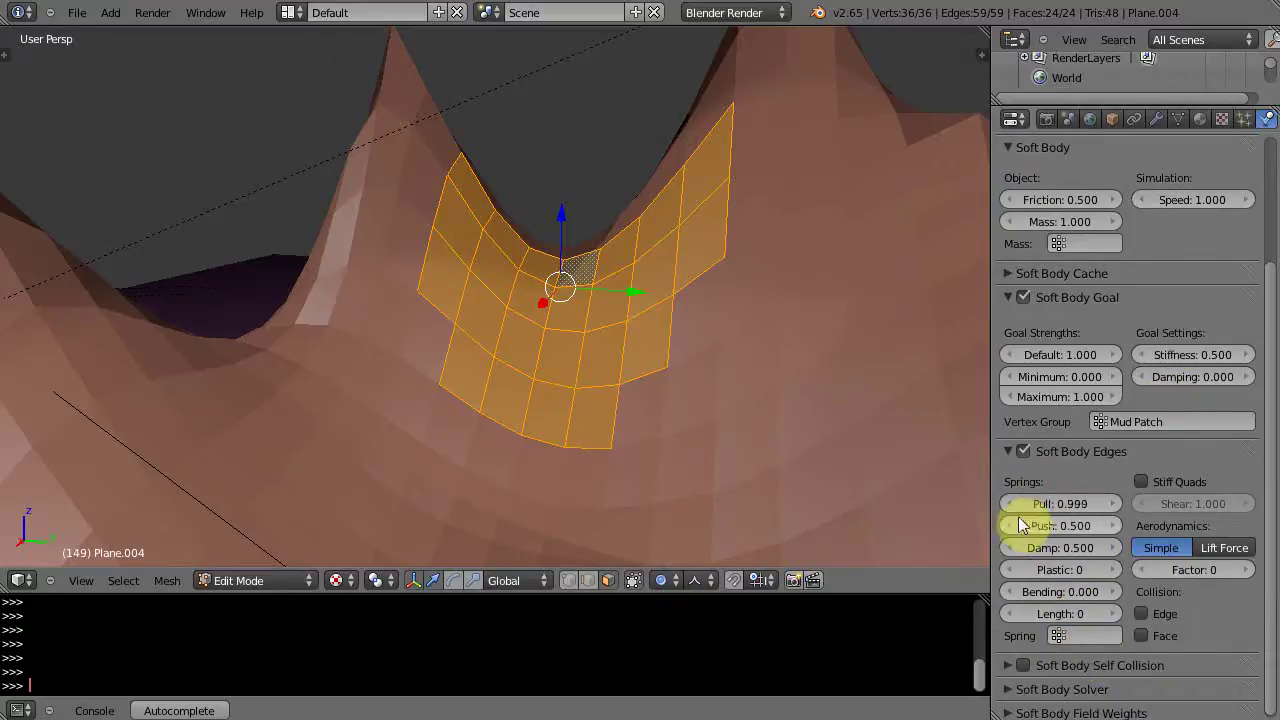
drag(1030, 525, 1251, 517)
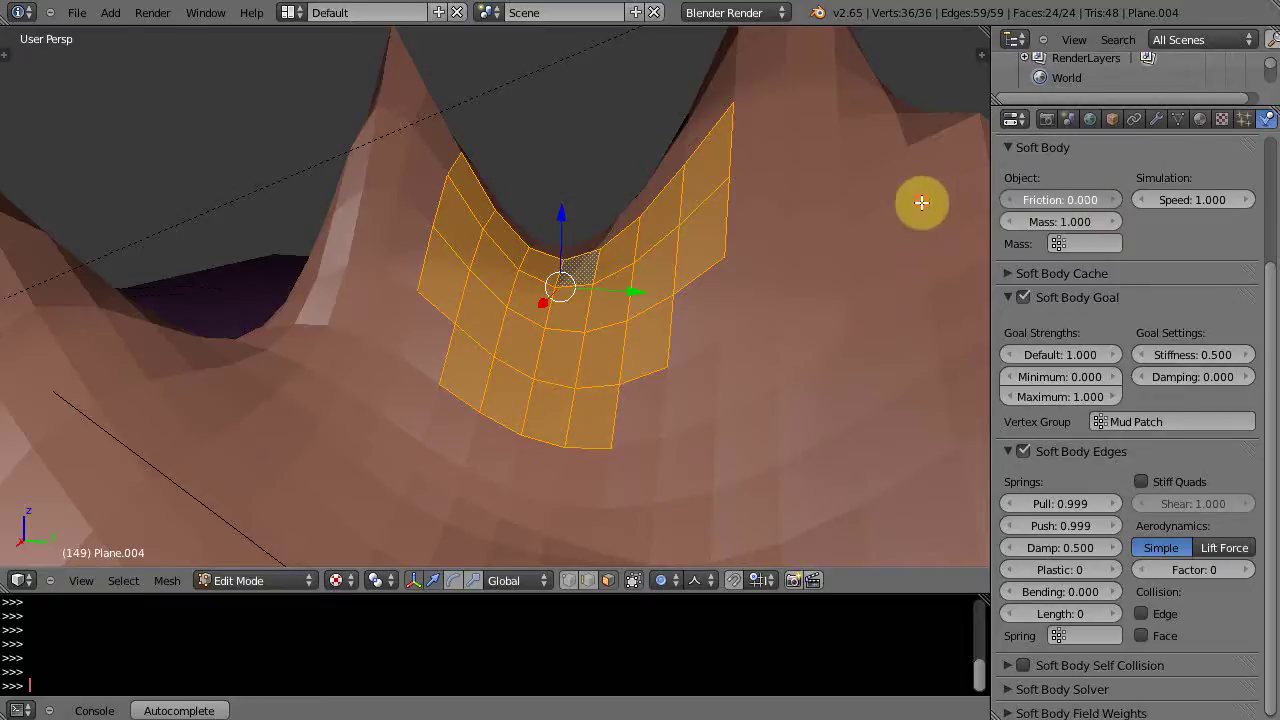
drag(1176, 377, 1229, 386)
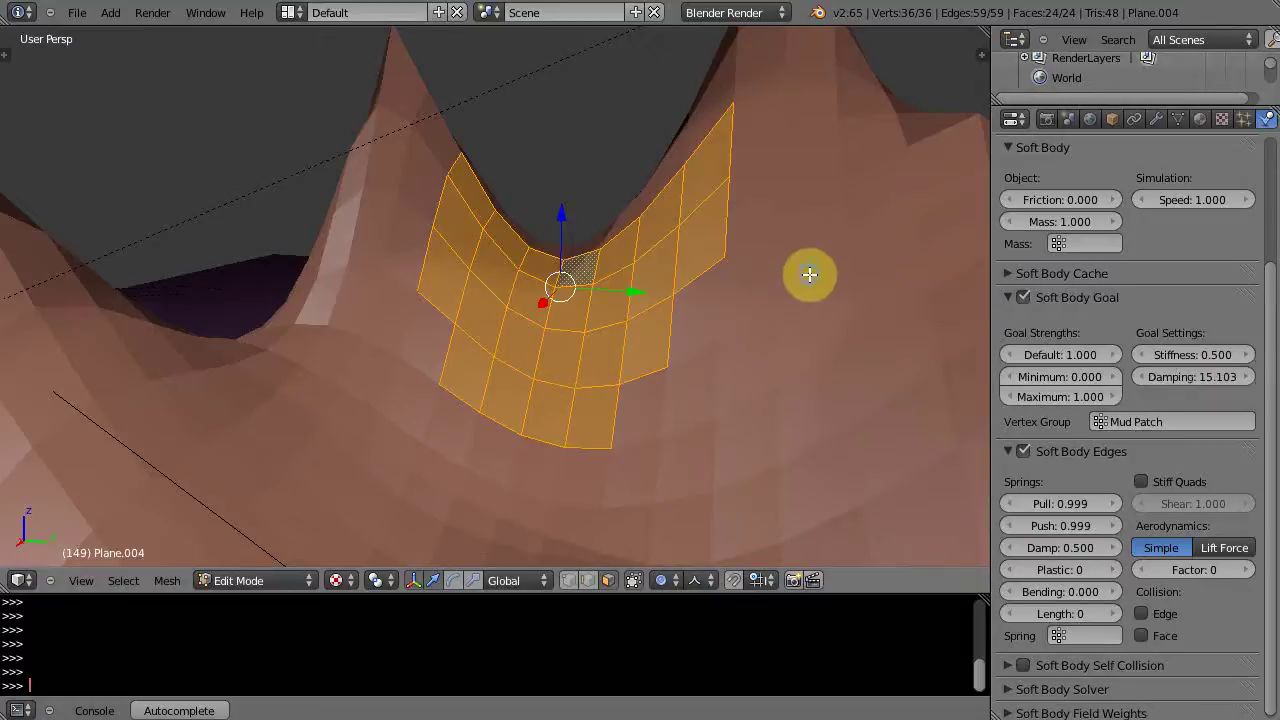
Leave Edit Mode, select the mountain terrain and enable Collision physics on it.
key(Tab)
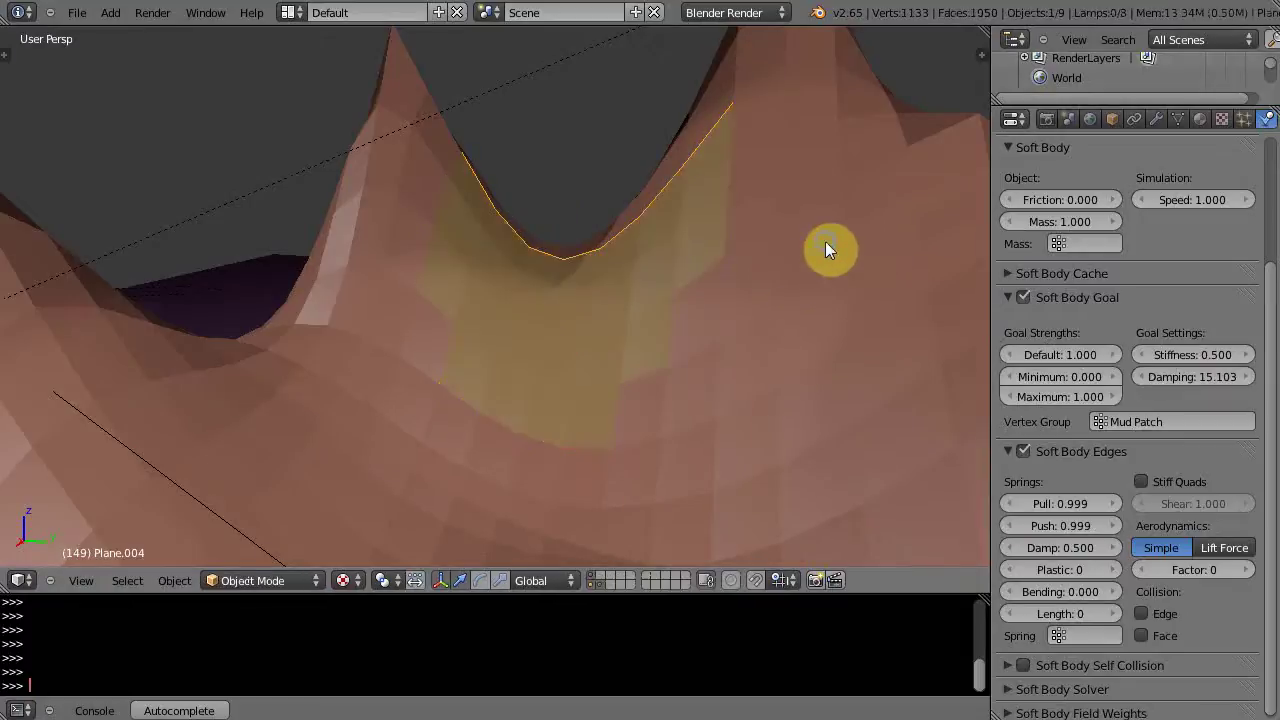
right_click(825, 241)
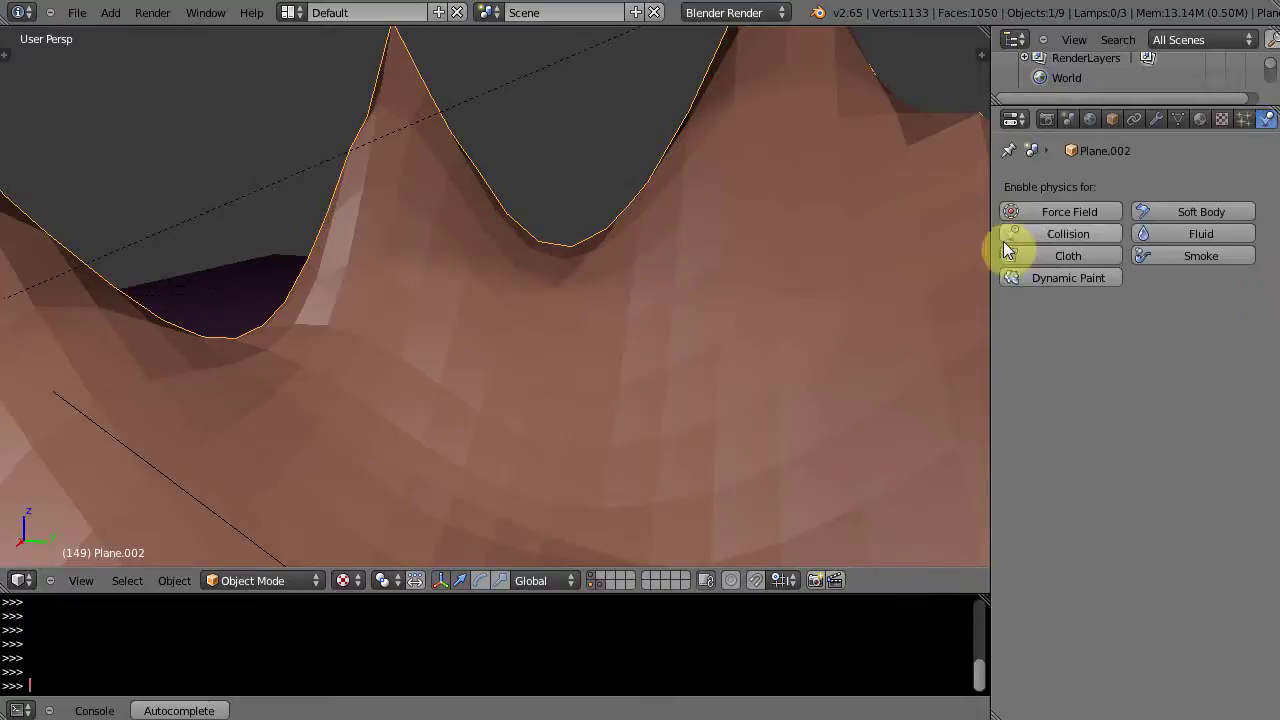
click(1049, 234)
scroll(743, 328, down, 1)
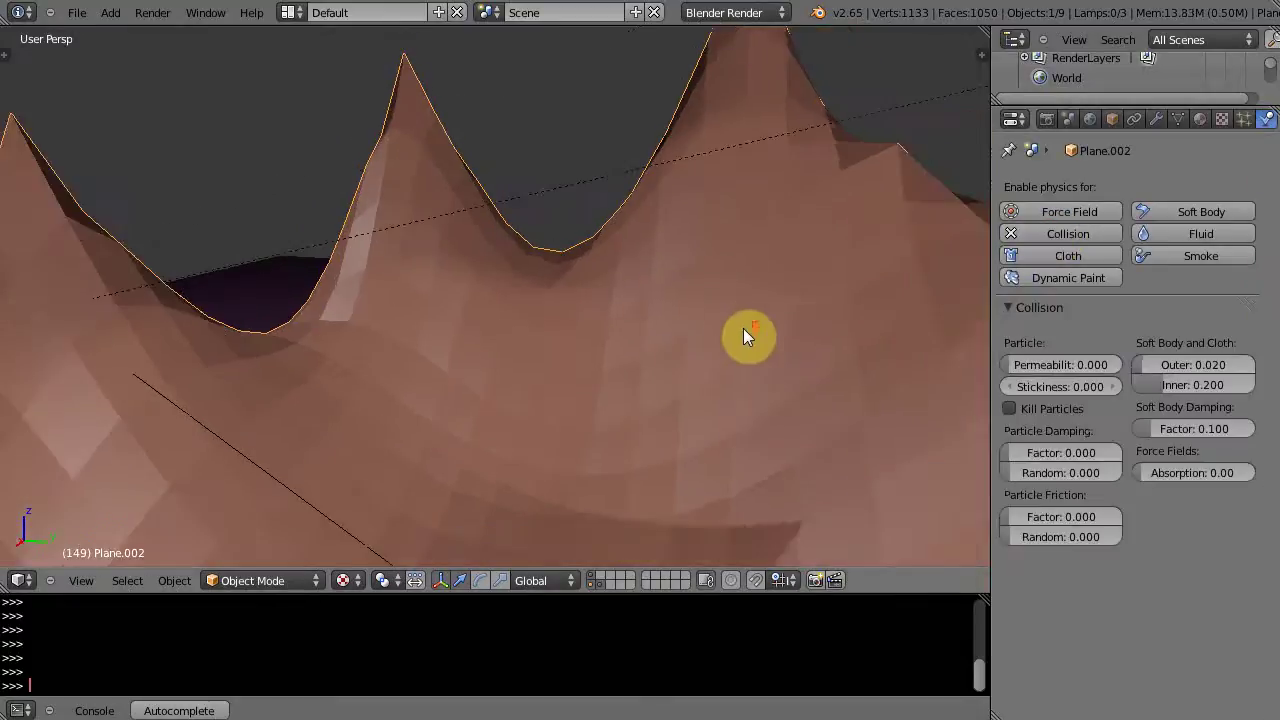
Reselect the mud patch, replace the Python console with a timeline, and play the animation from frame 0.
right_click(604, 278)
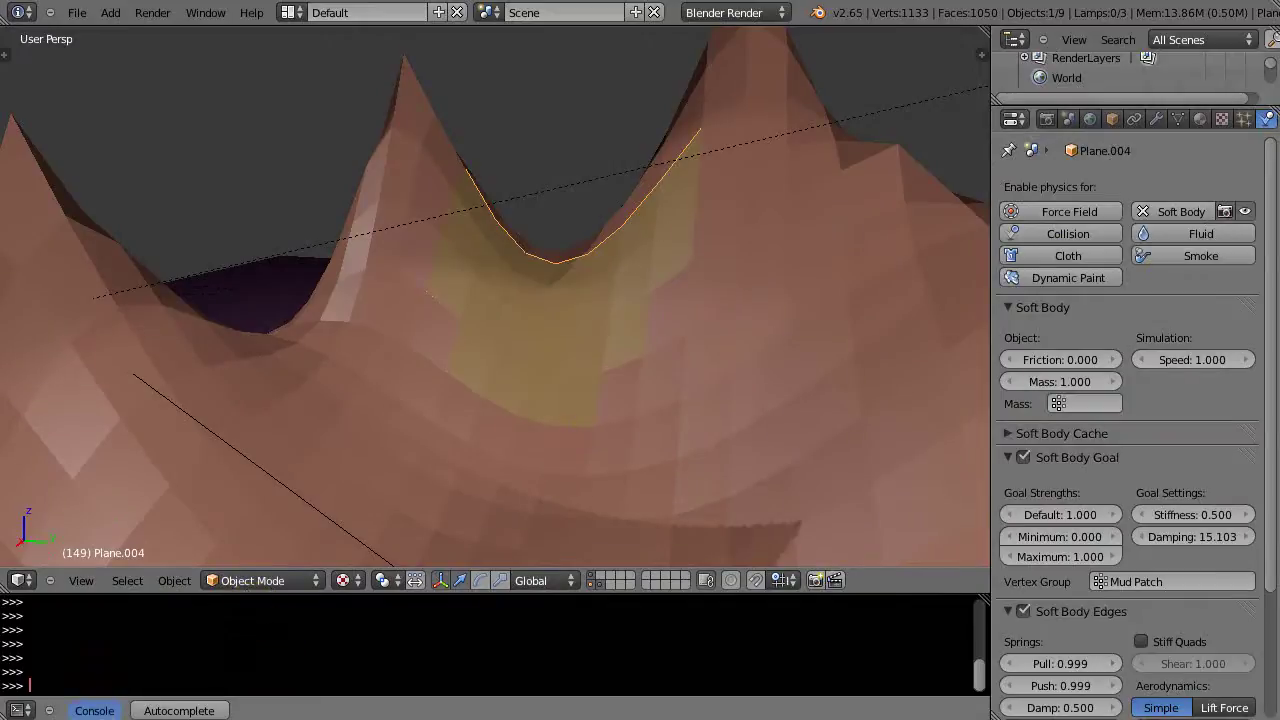
click(20, 710)
click(44, 667)
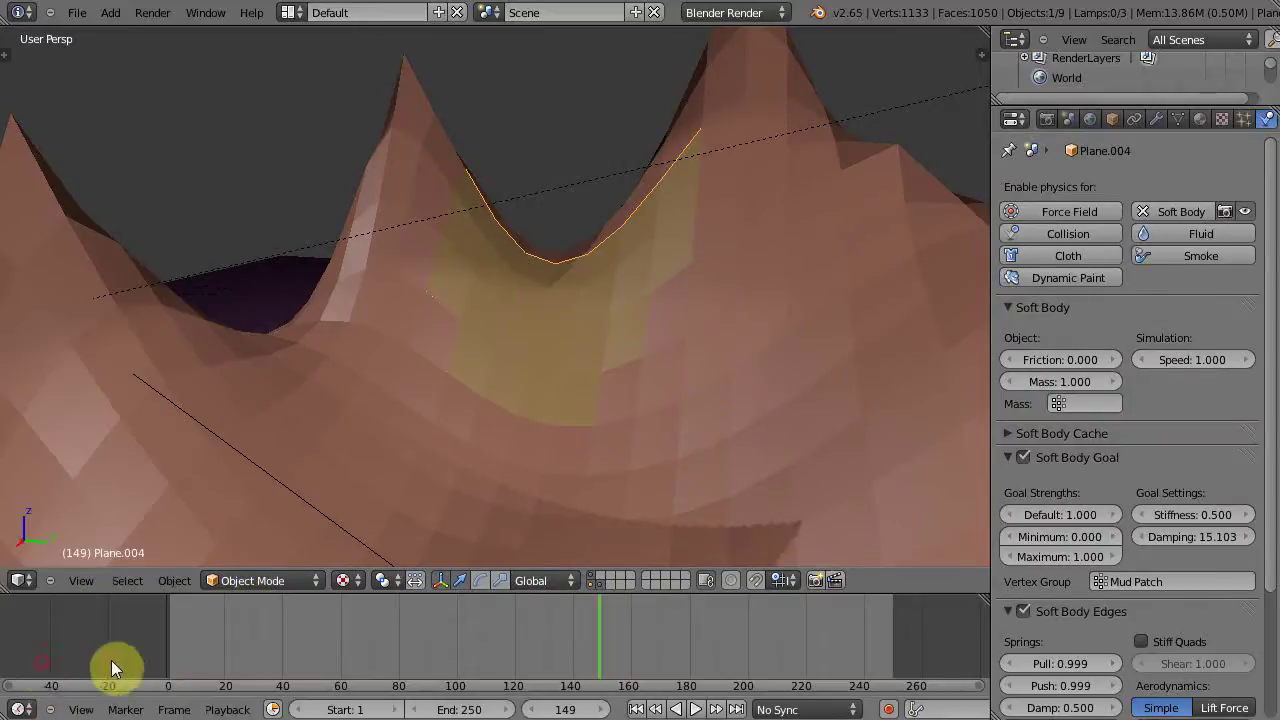
click(168, 645)
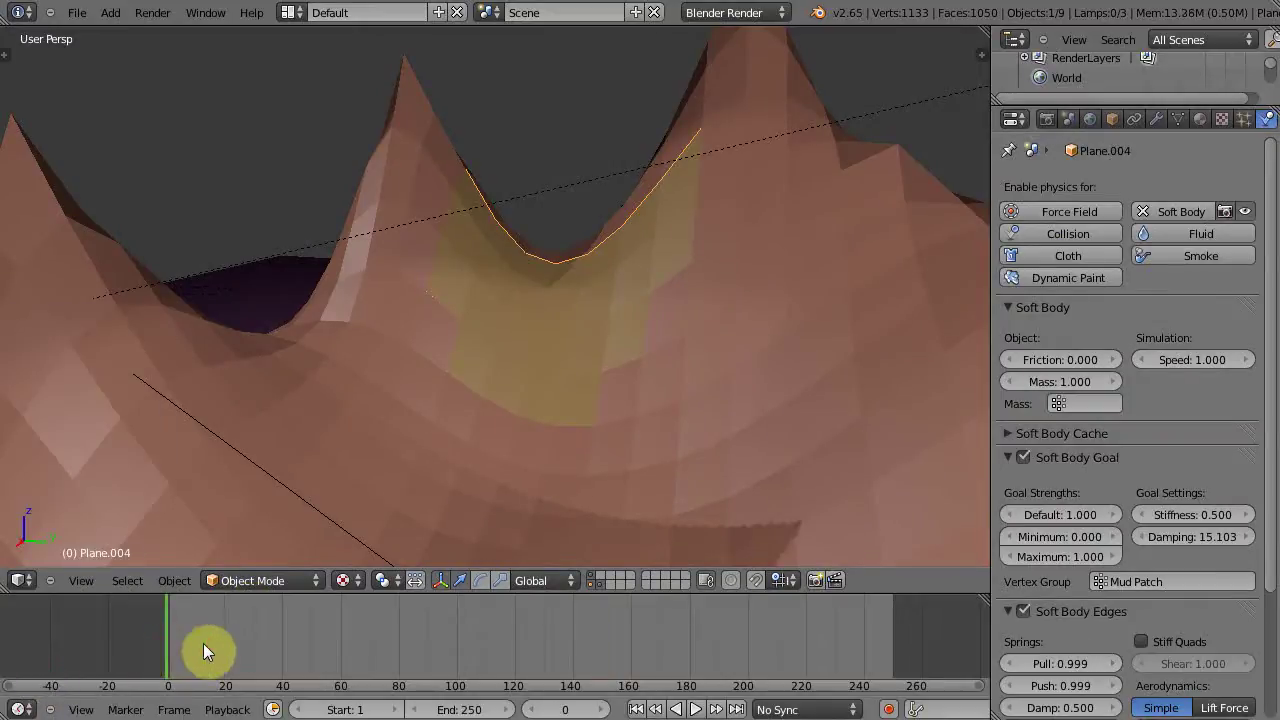
key(alt+a)
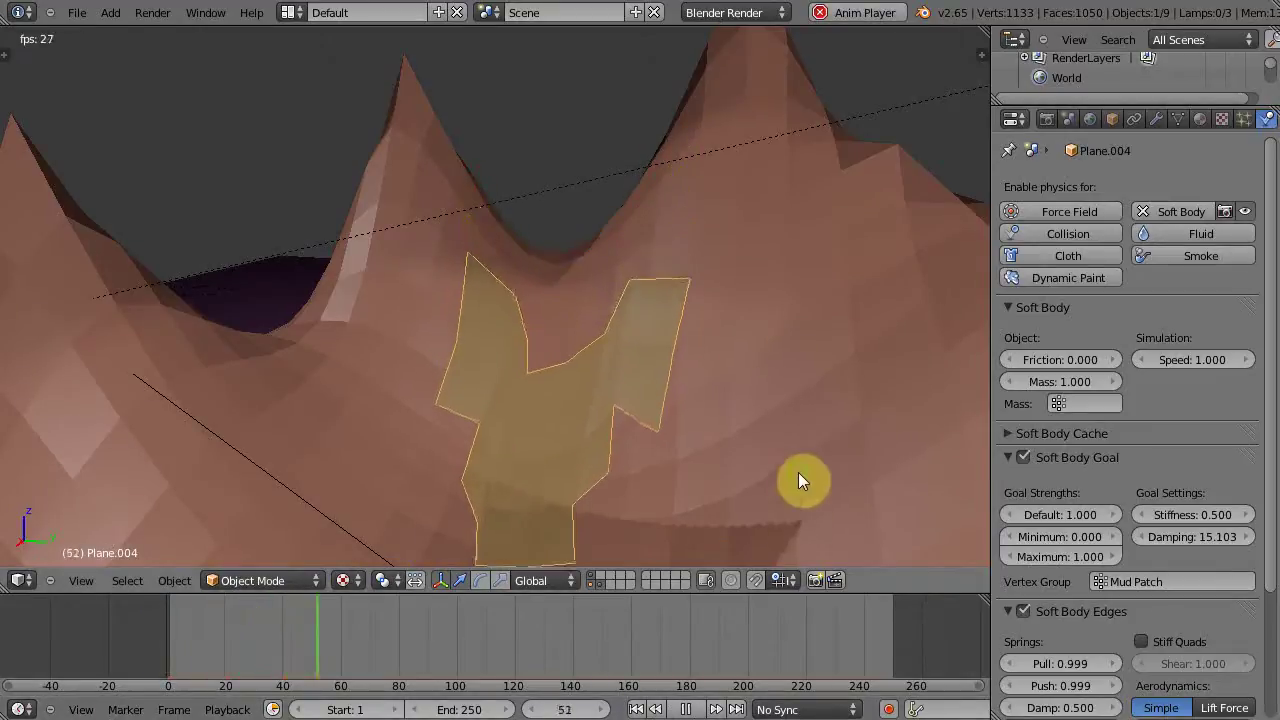
Replay the simulation and examine from several angles and distances how the mud patch slides down the slope.
middle_drag(798, 472, 620, 471)
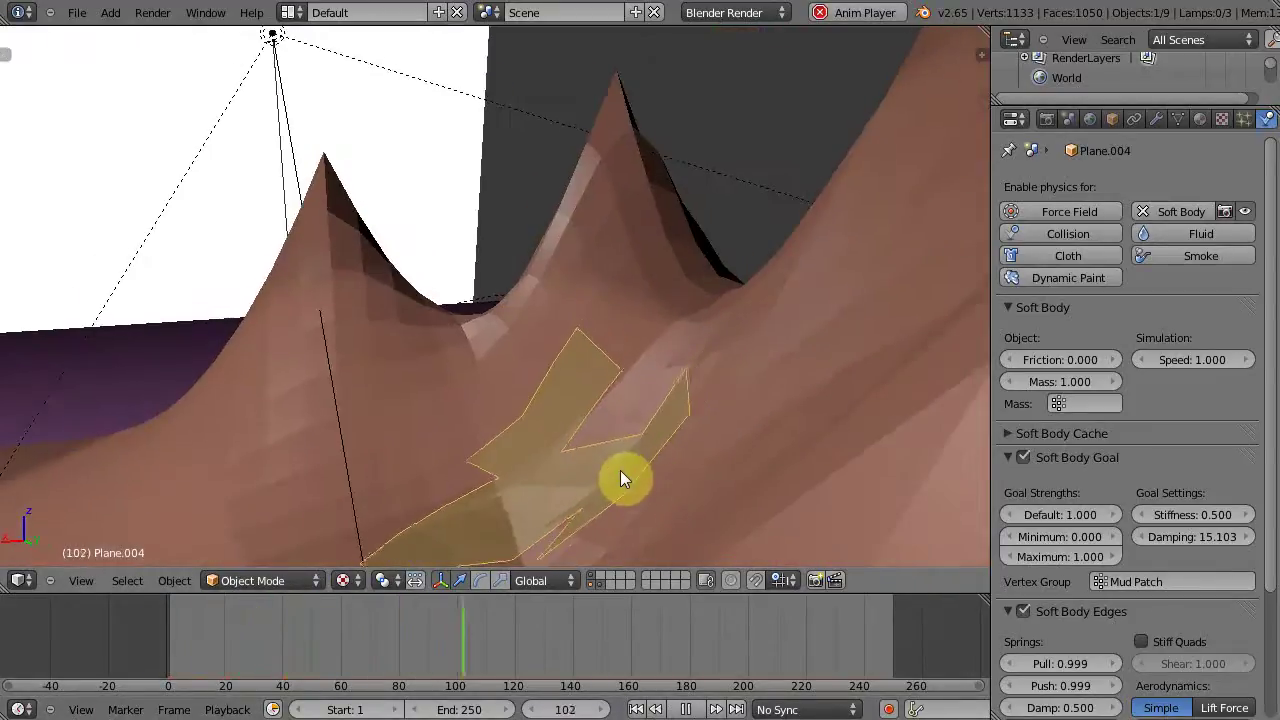
click(166, 619)
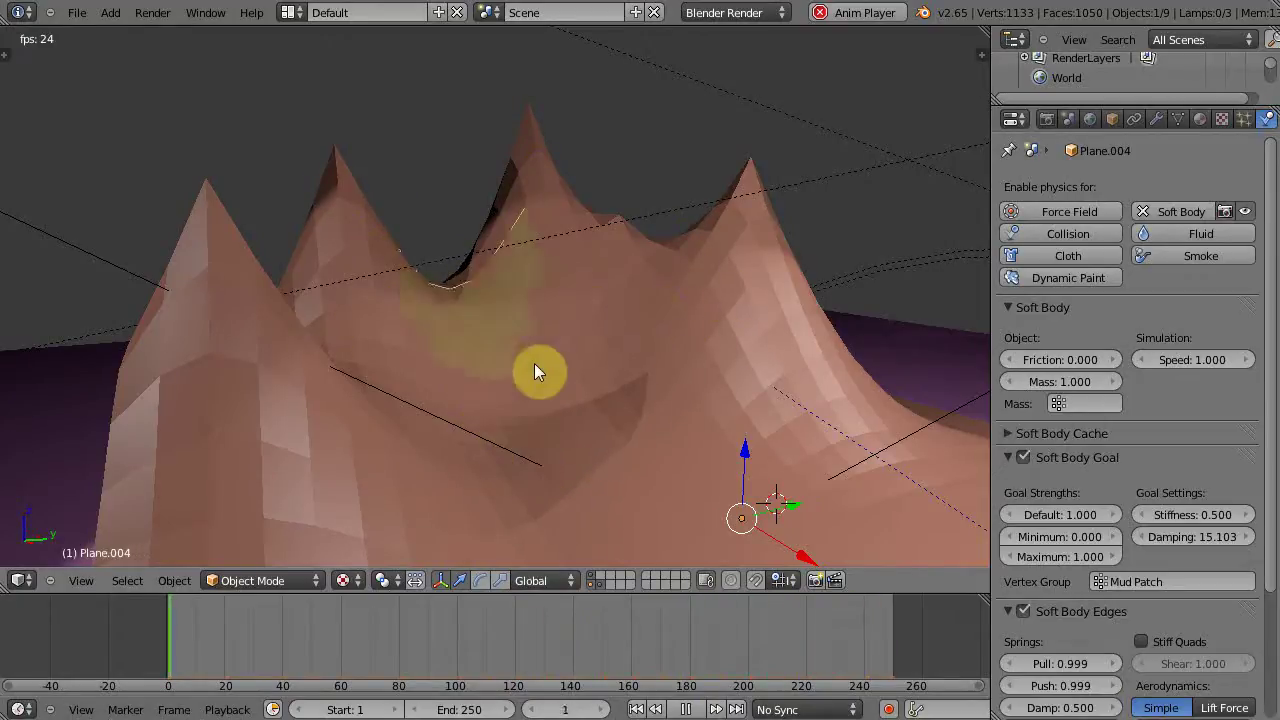
scroll(565, 470, down, 4)
middle_drag(565, 470, 487, 244)
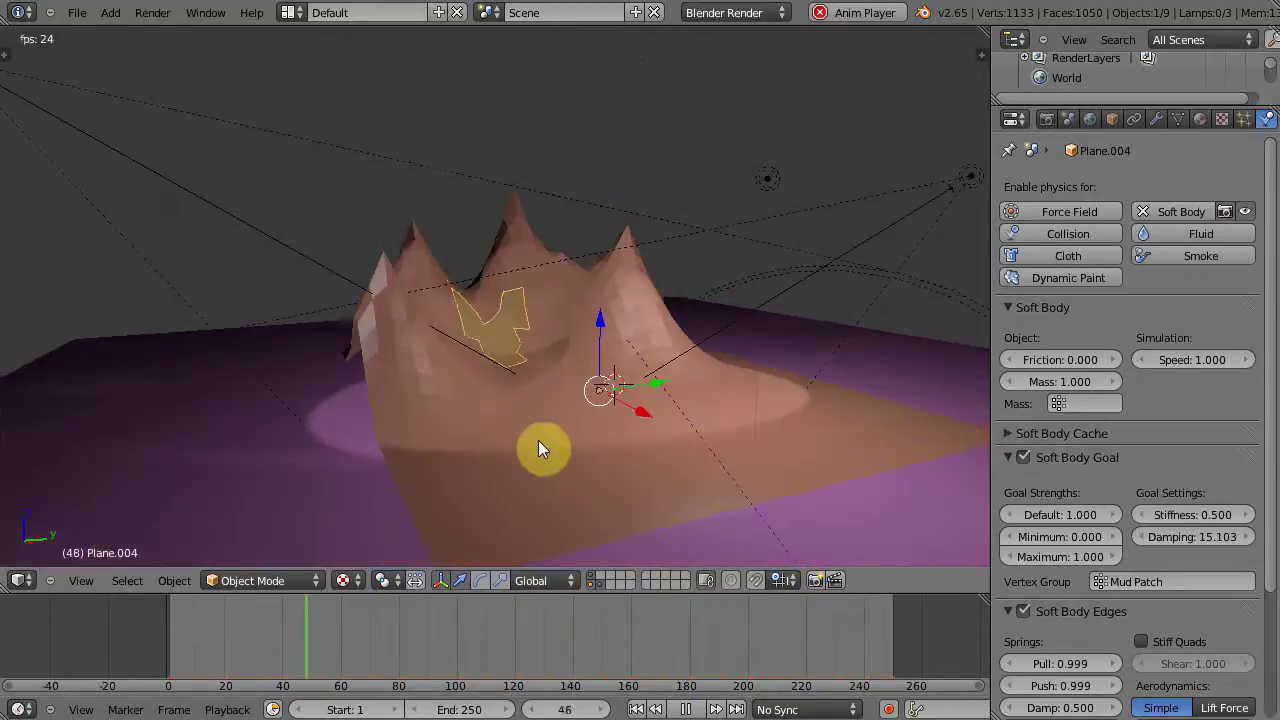
scroll(536, 452, up, 4)
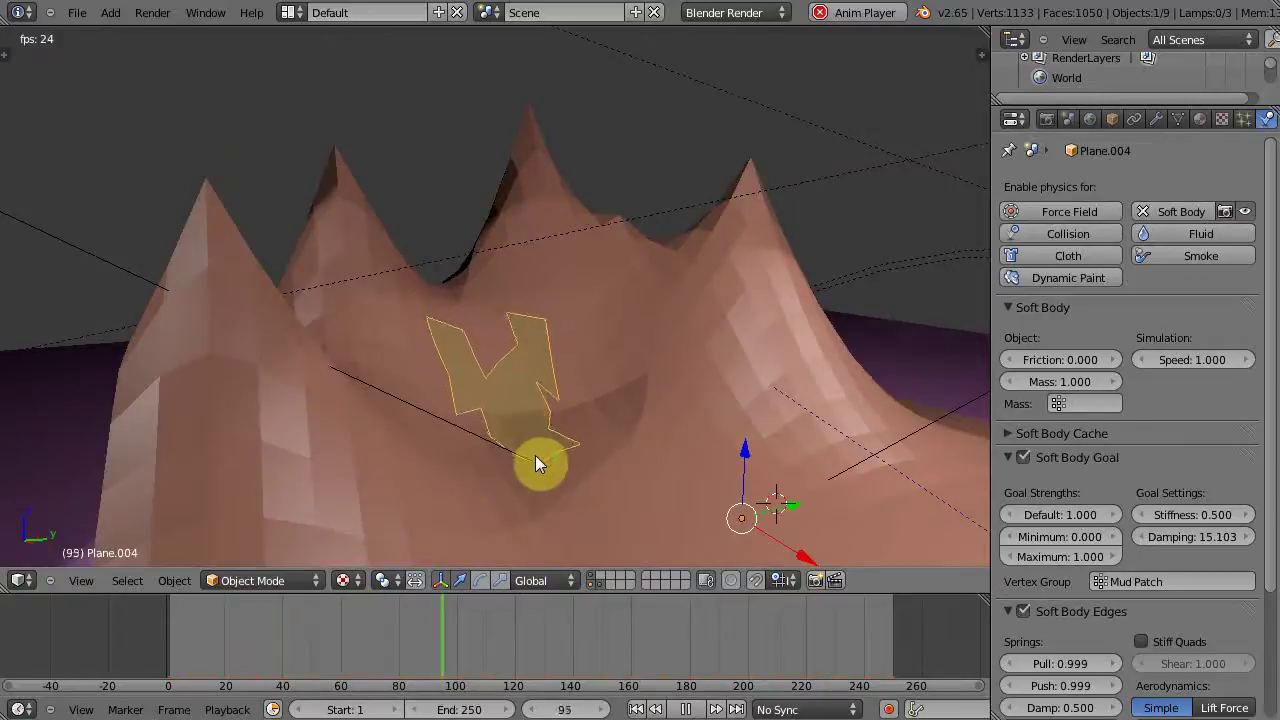
scroll(538, 462, up, 2)
scroll(545, 487, down, 2)
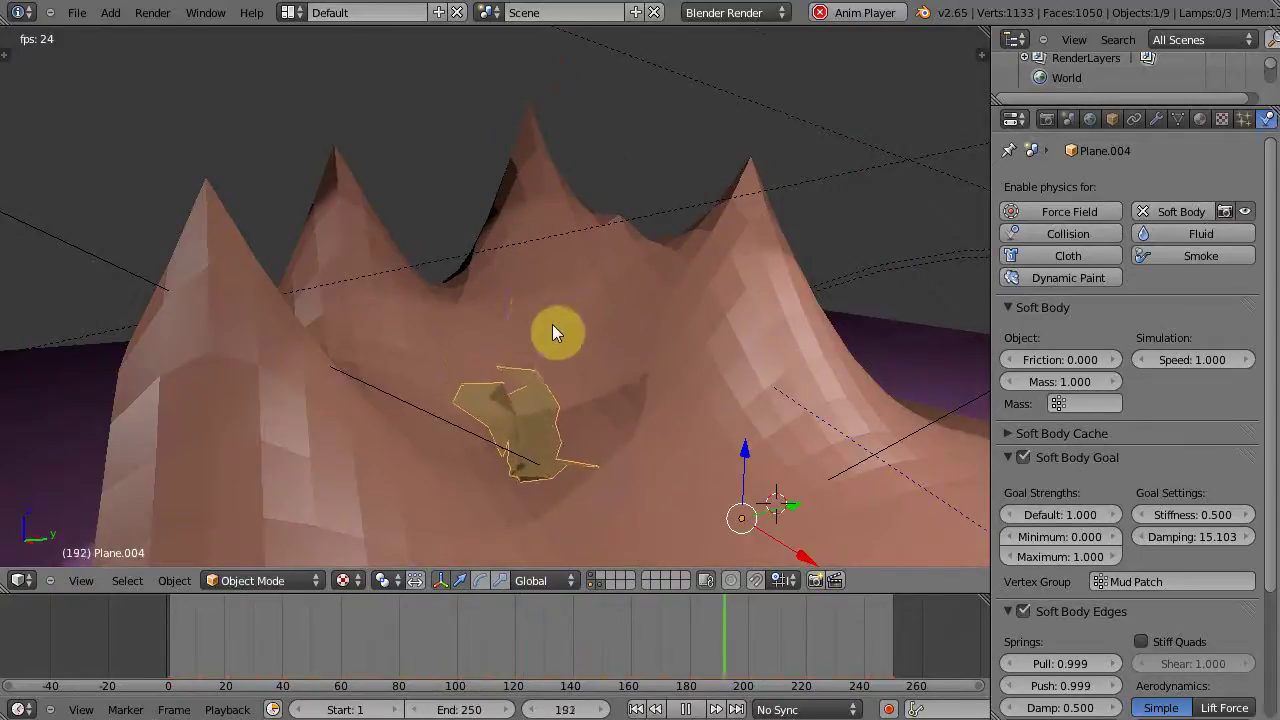
scroll(565, 333, up, 2)
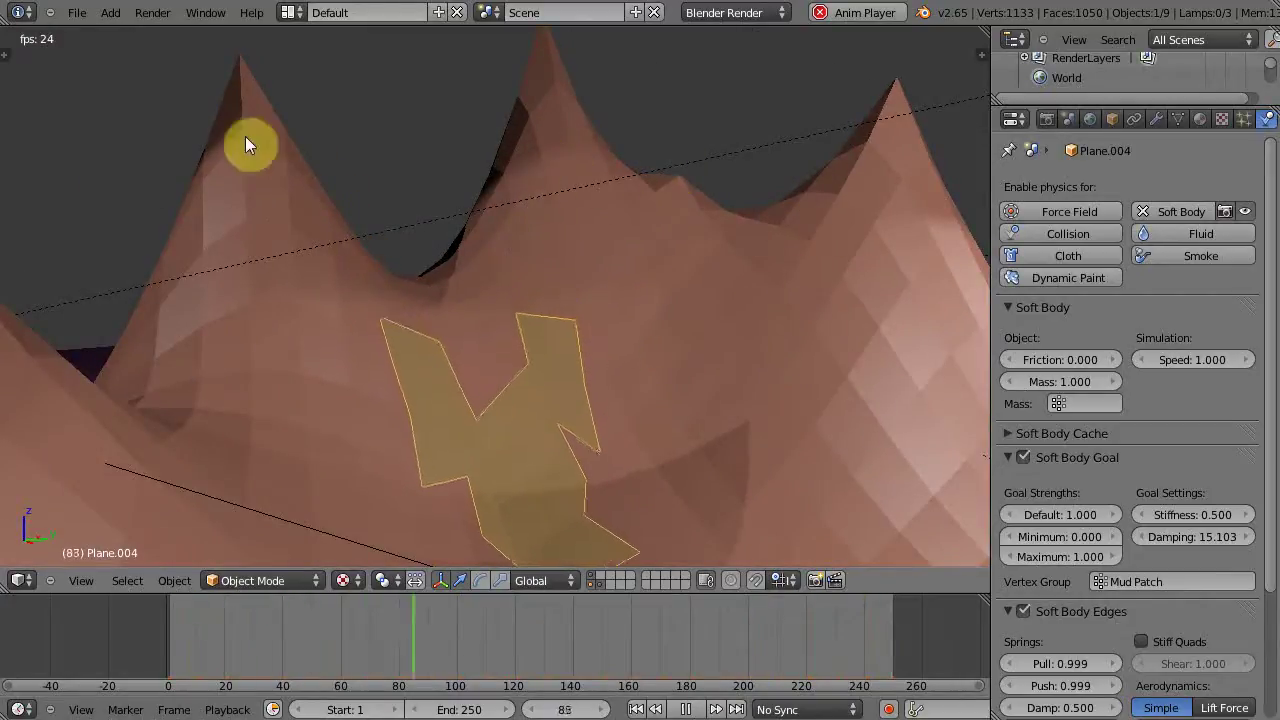
middle_drag(562, 434, 472, 378)
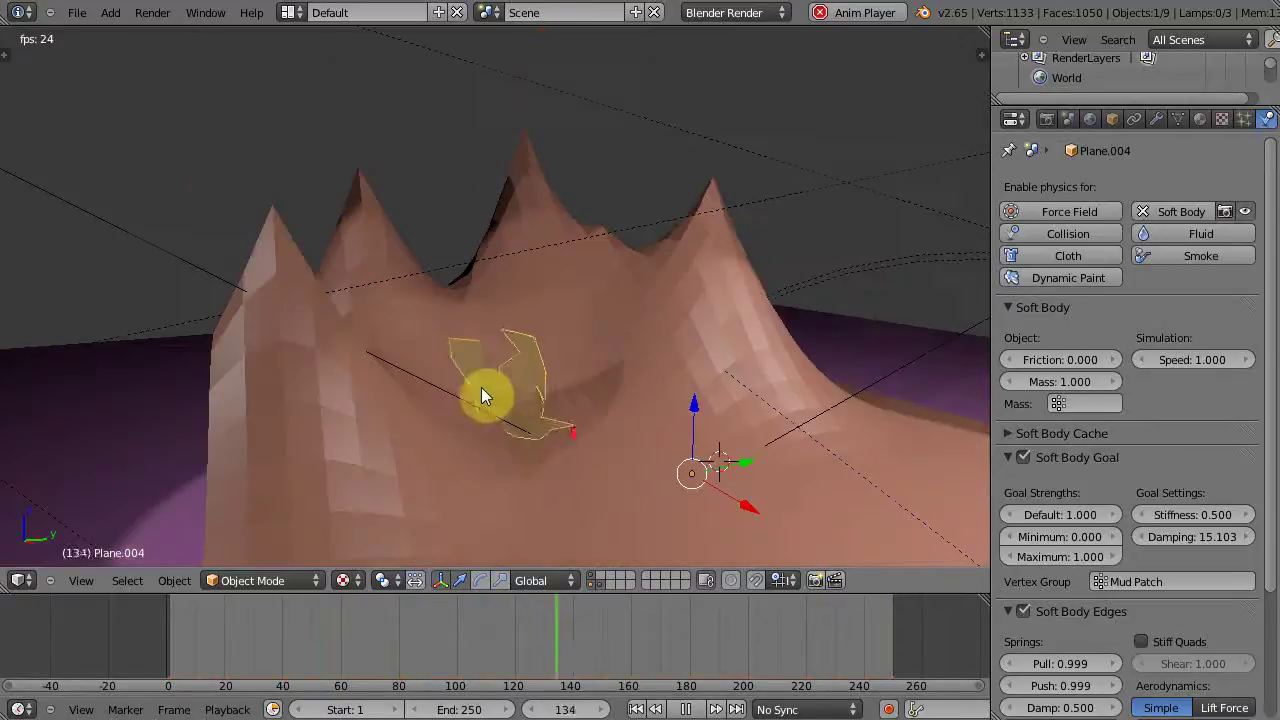
scroll(562, 492, up, 3)
scroll(562, 492, down, 2)
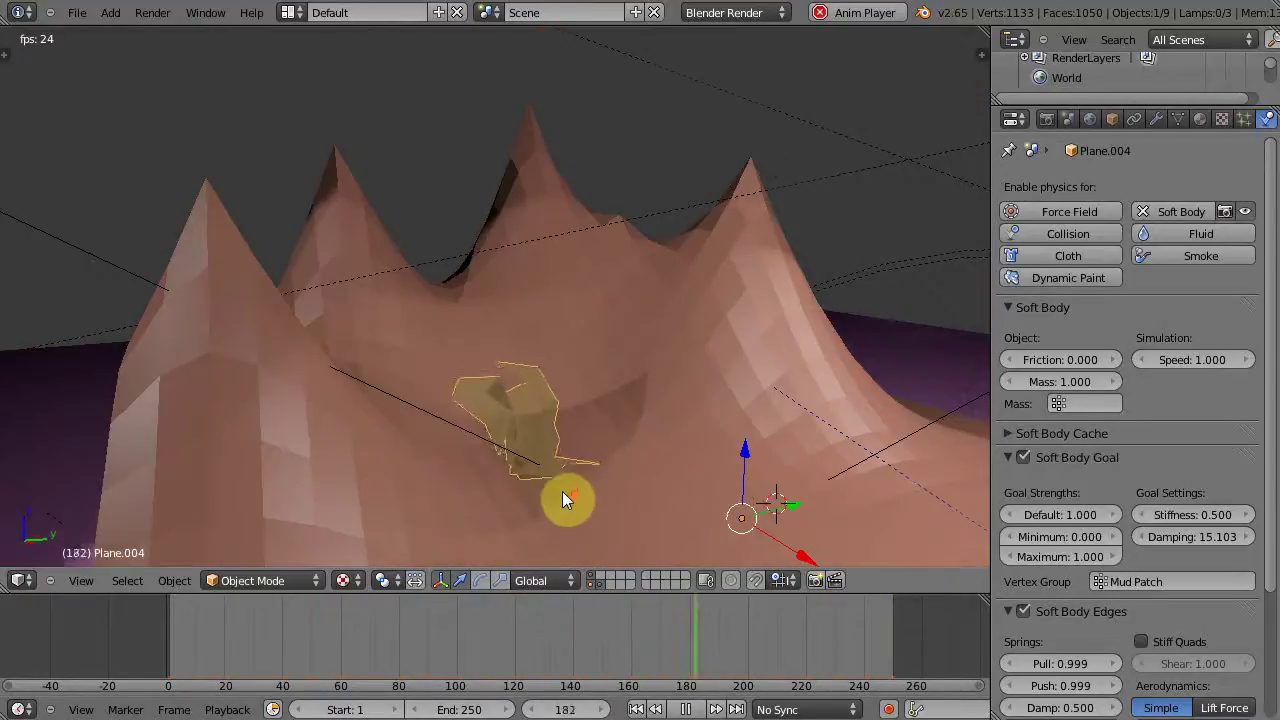
middle_drag(562, 489, 564, 464)
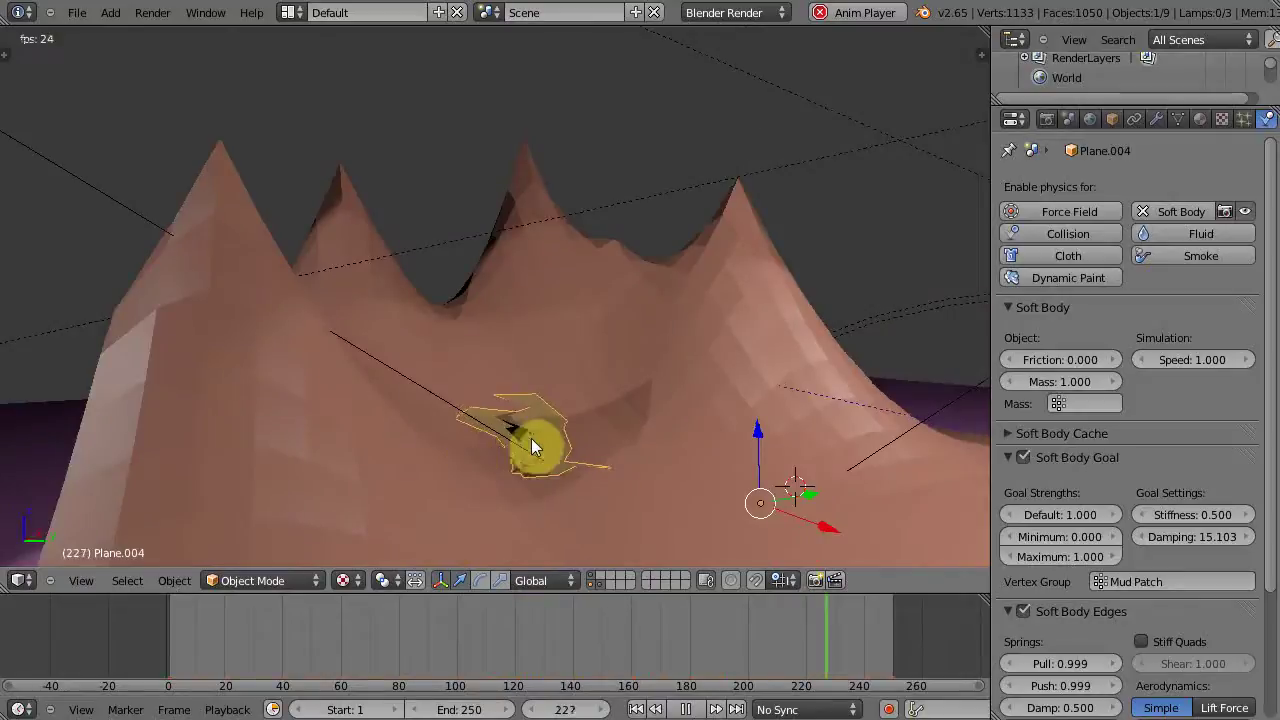
scroll(531, 451, up, 4)
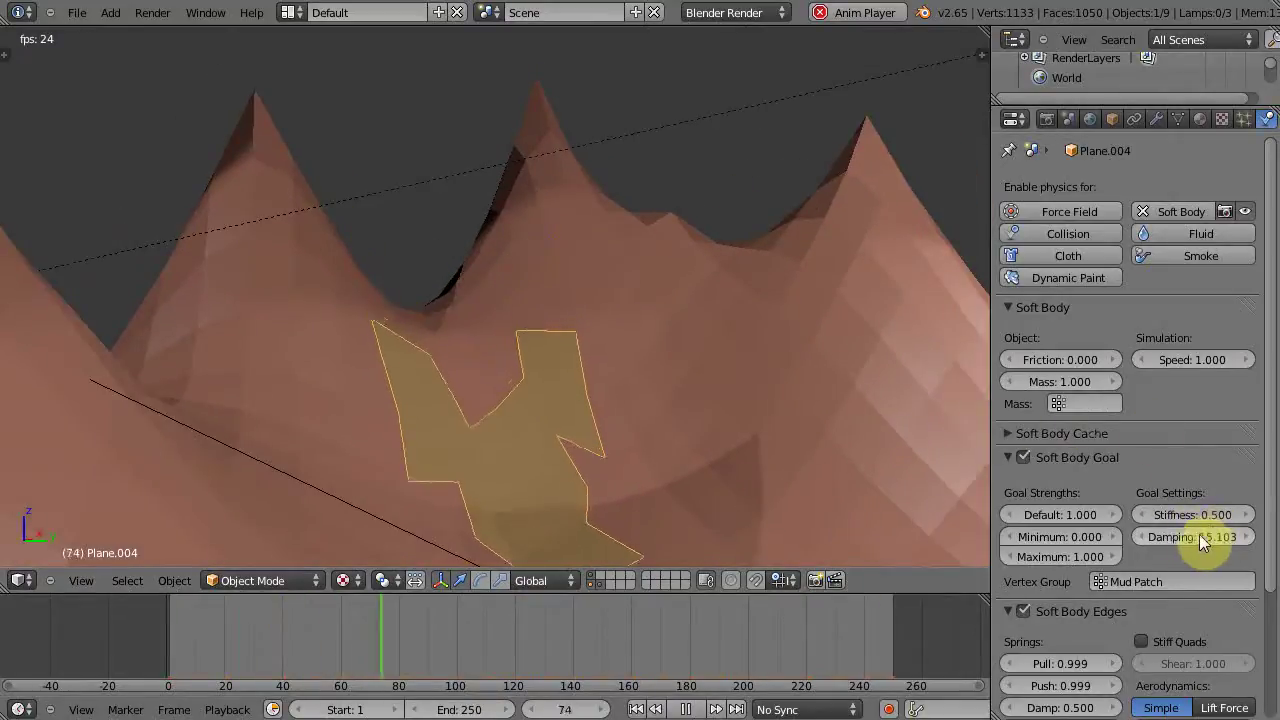
Set the patch's Soft Body Goal damping to 37.159 and the animation's end frame to 157.
mouse_move(1193, 534)
mouse_down()
mouse_move(1223, 565)
mouse_move(1186, 543)
mouse_move(1210, 543)
mouse_up()
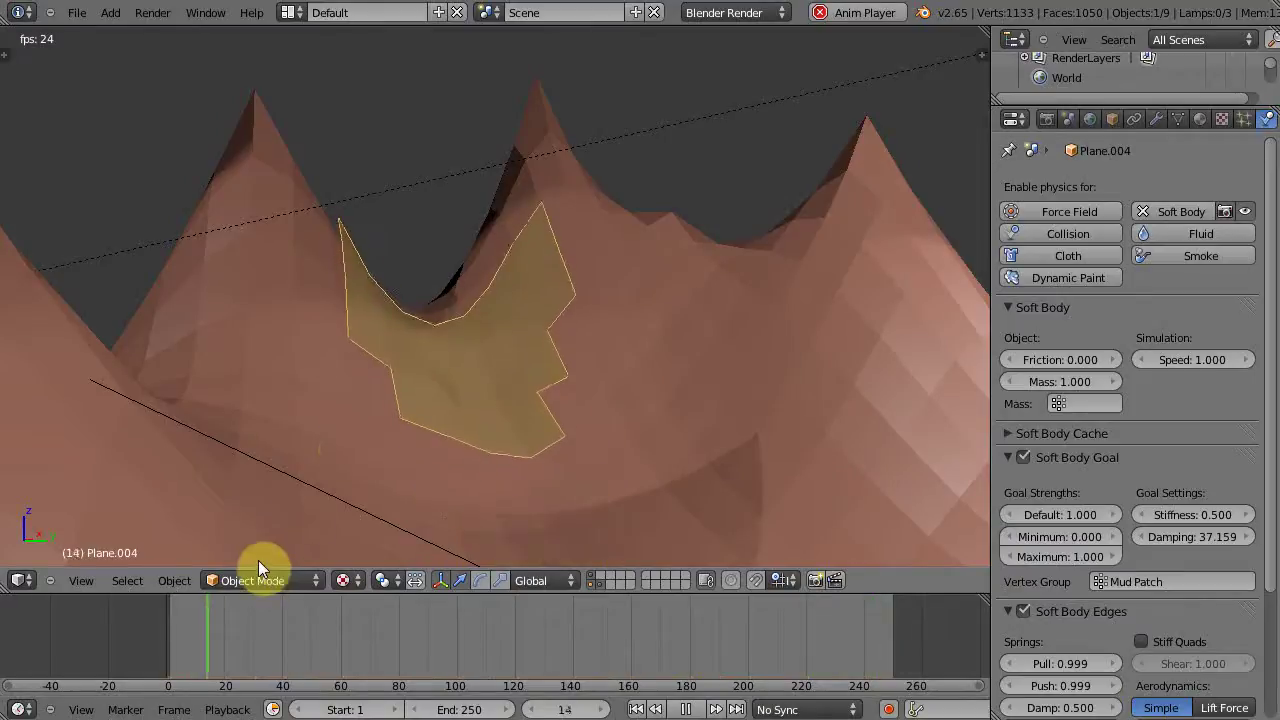
click(505, 707)
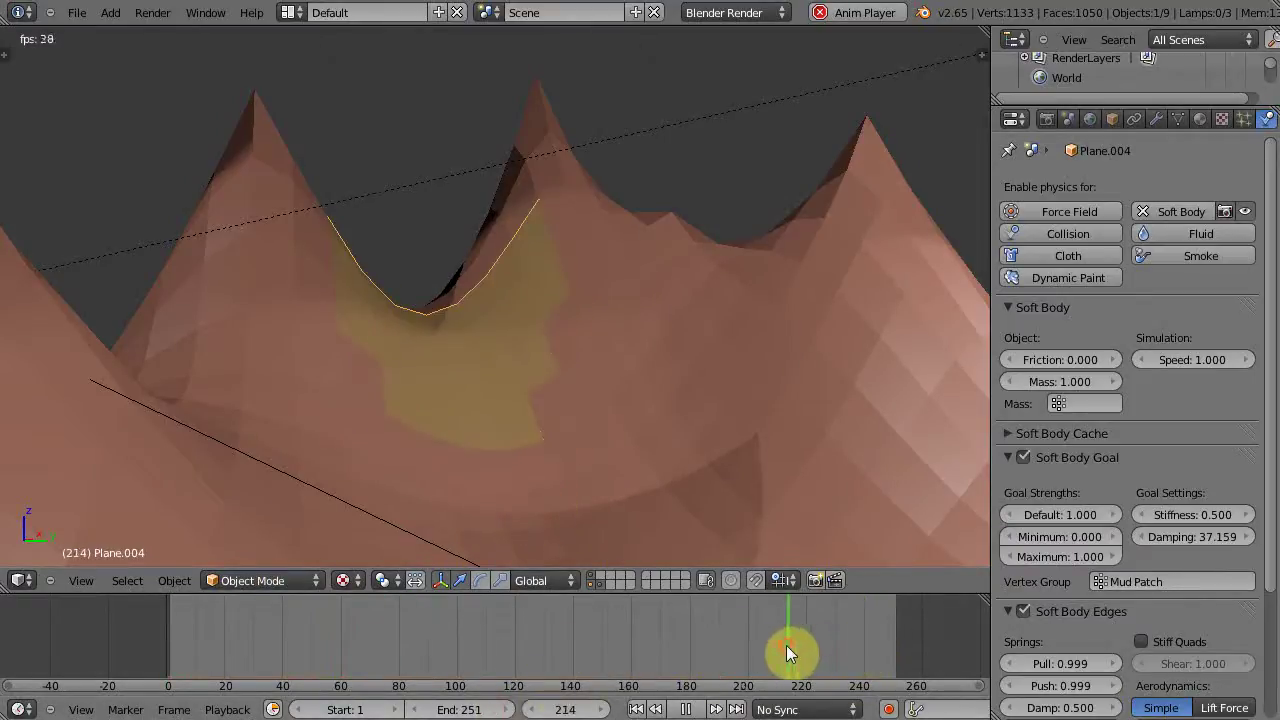
drag(447, 709, 401, 710)
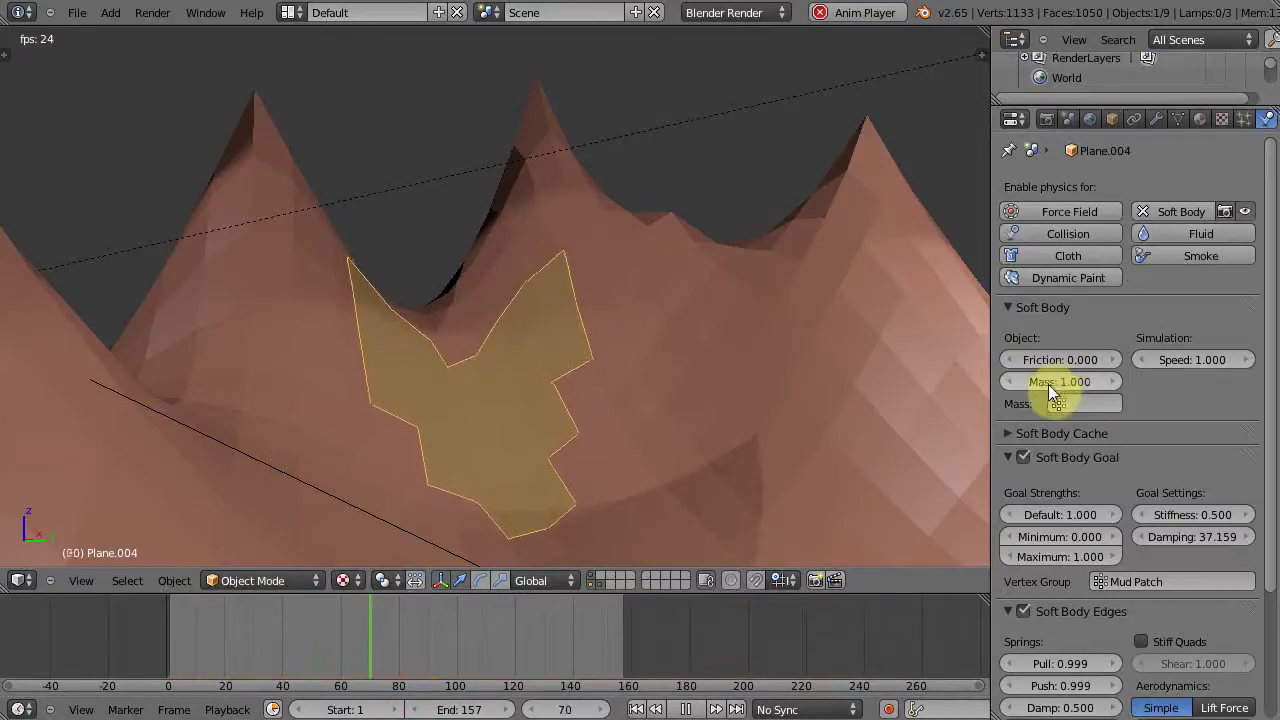
Set the patch's soft body mass to 2.200 and check the replayed slide from another side of the mountain.
mouse_move(1048, 384)
mouse_down()
mouse_move(1066, 388)
mouse_move(1049, 403)
mouse_up()
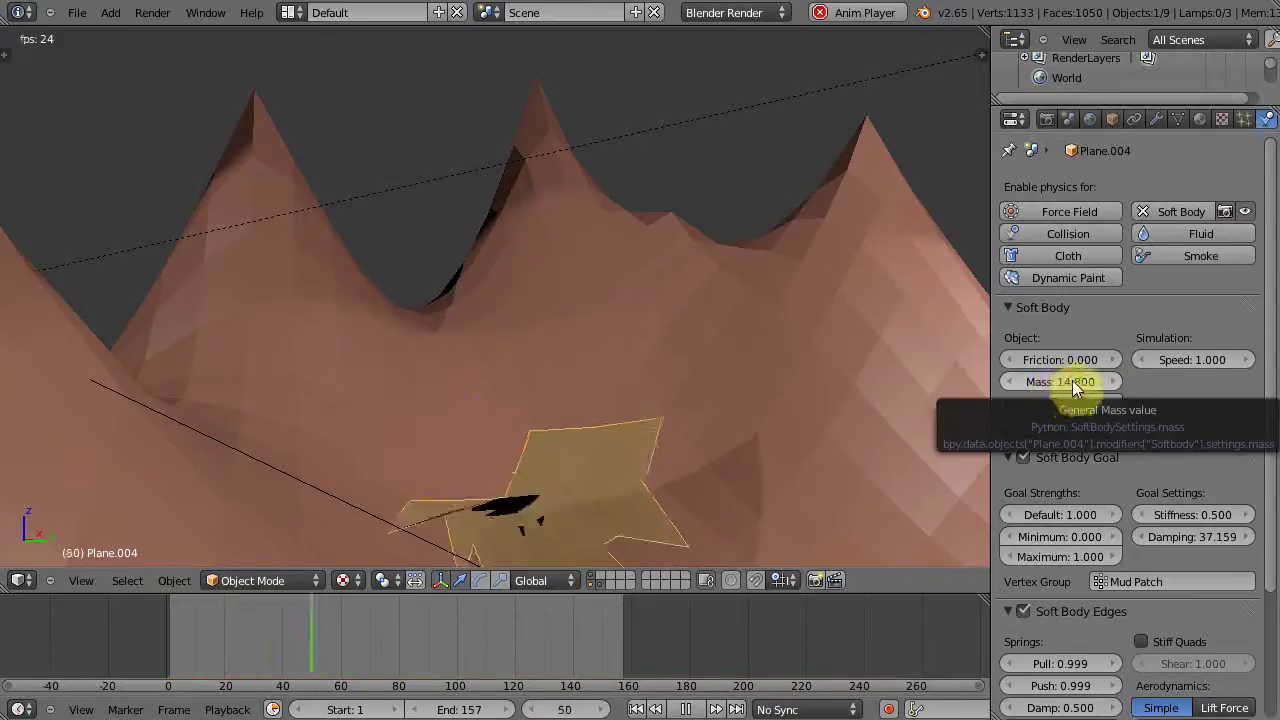
drag(1073, 388, 1030, 385)
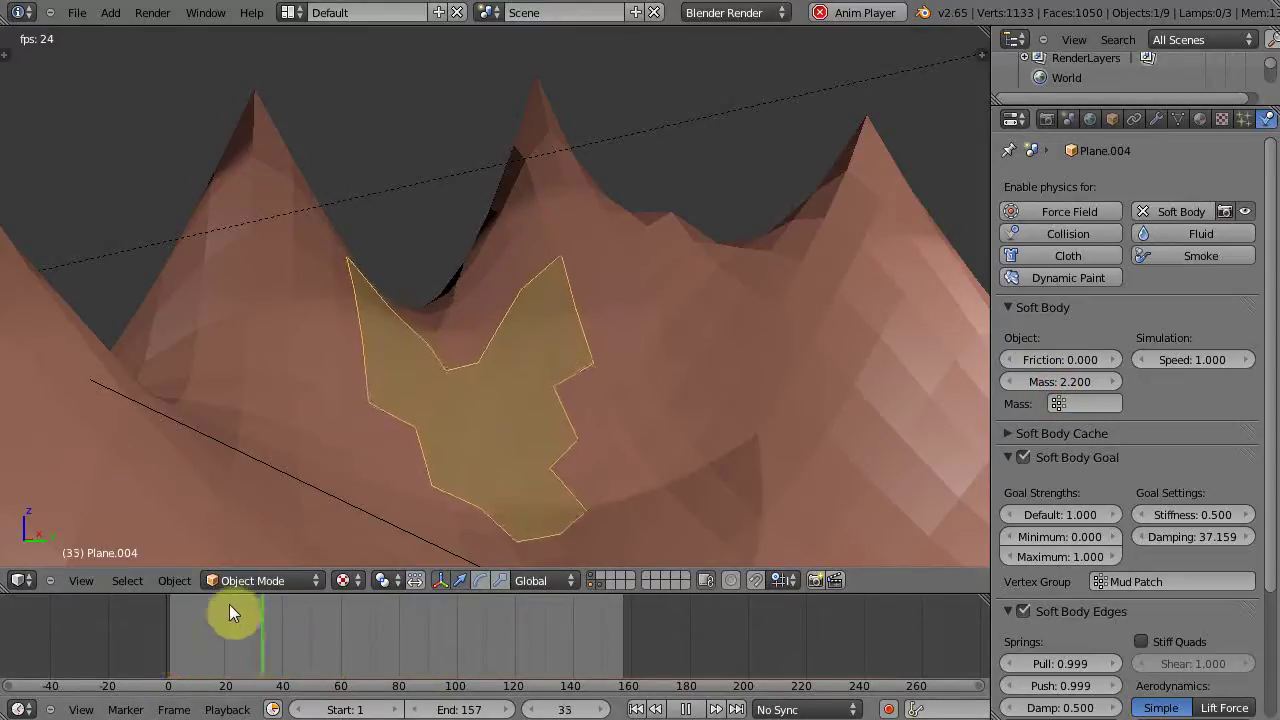
key(KP_0)
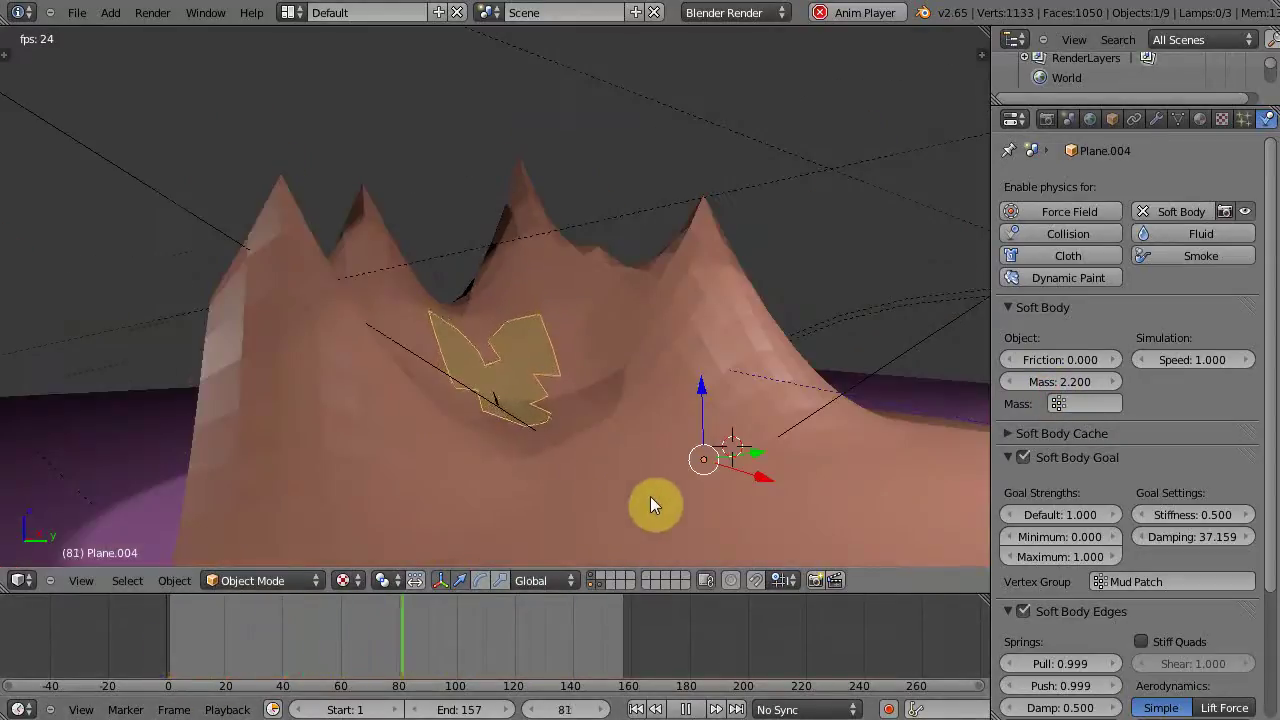
middle_drag(650, 496, 506, 469)
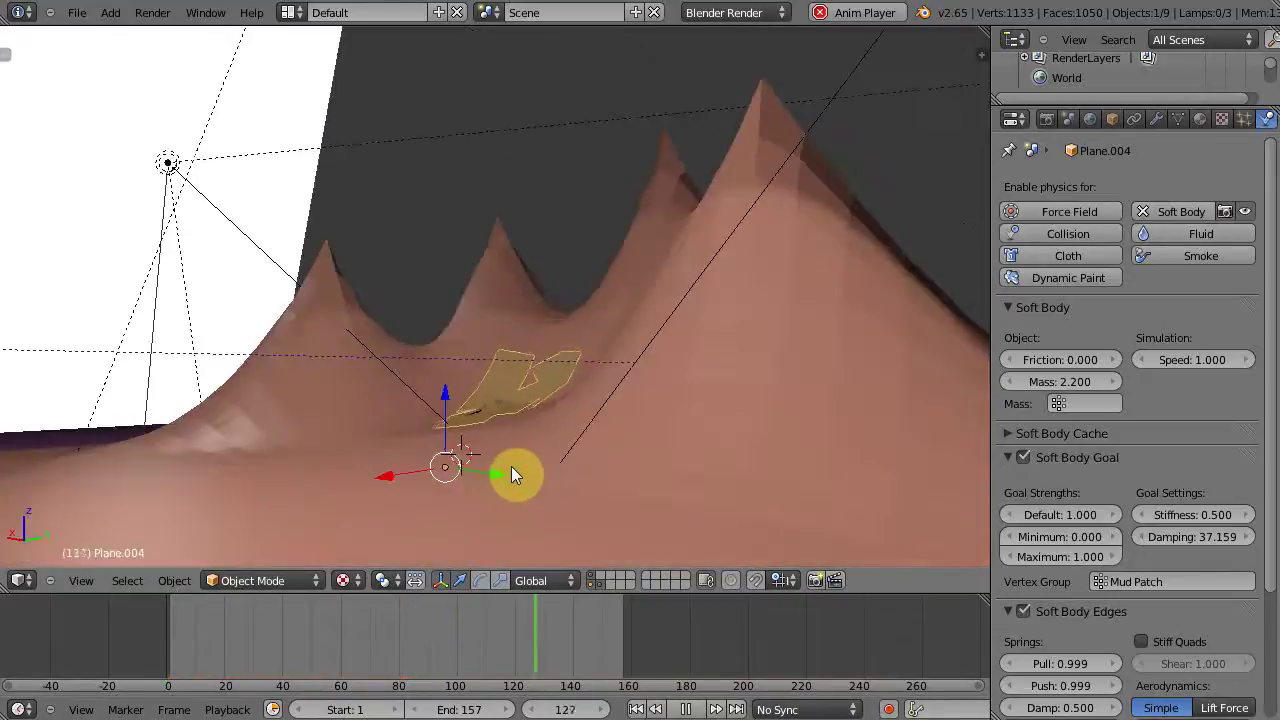